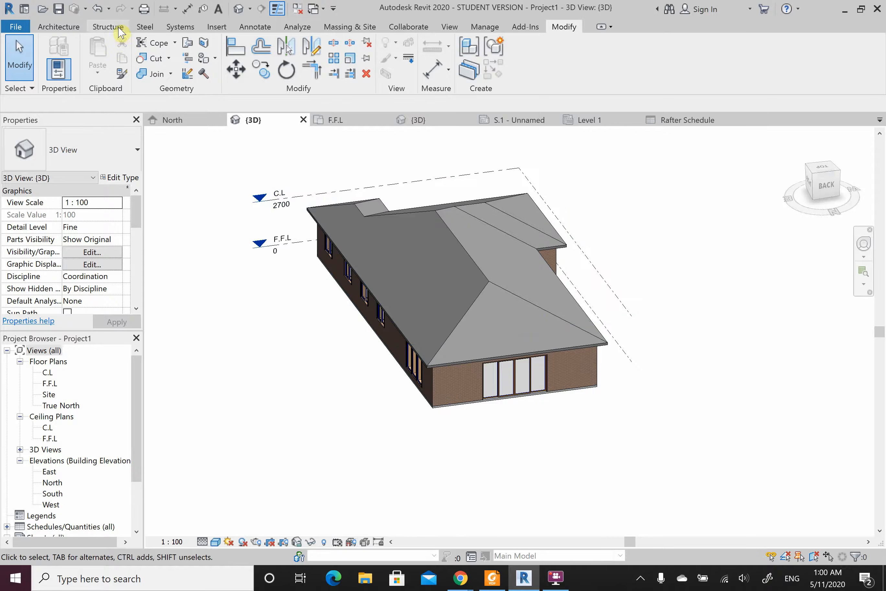
Step: Start a sketched structural beam system and pick the triangular north hip face of the roof as its work plane
click(120, 31)
click(165, 75)
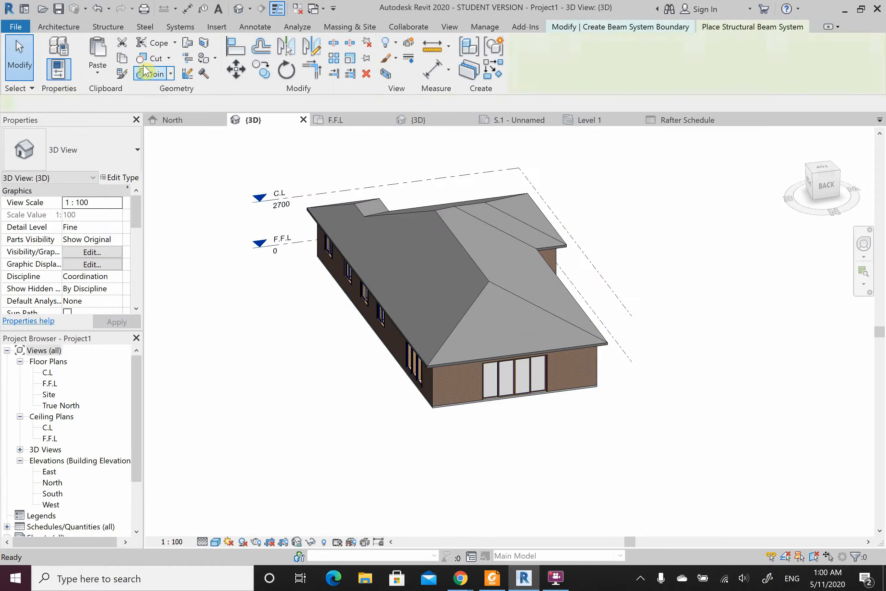
click(709, 72)
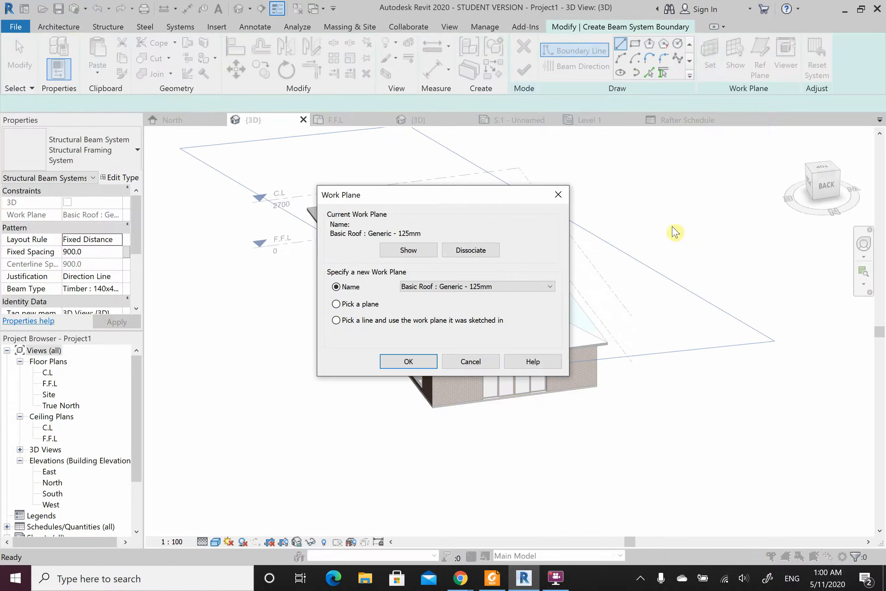
click(422, 366)
click(461, 332)
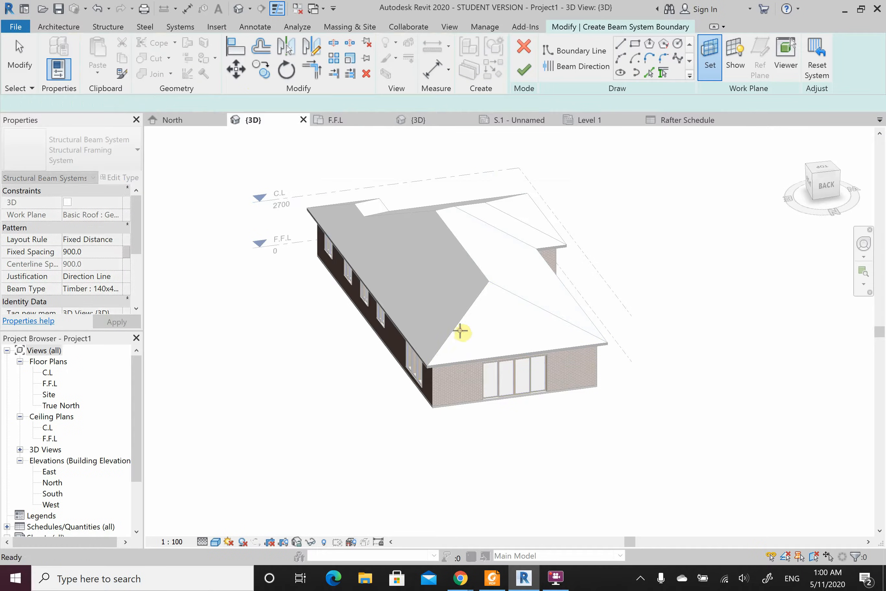
Step: Orient the 3D view to Top and set its visual style to Hidden Line
click(824, 167)
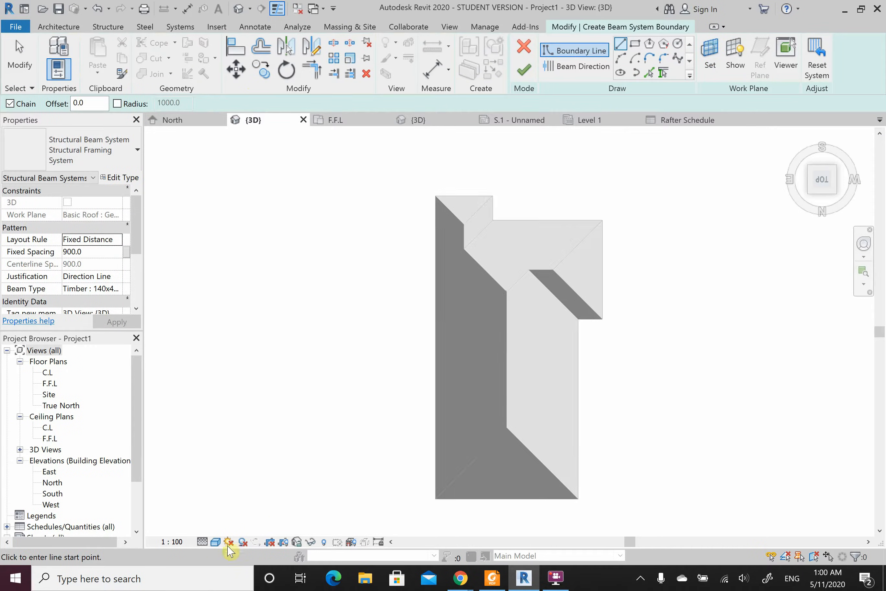
click(213, 542)
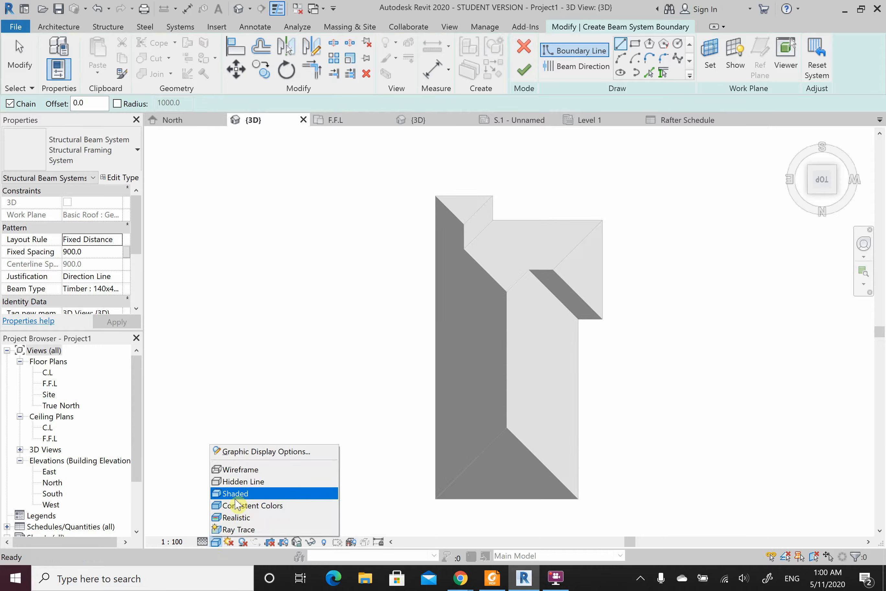
click(243, 483)
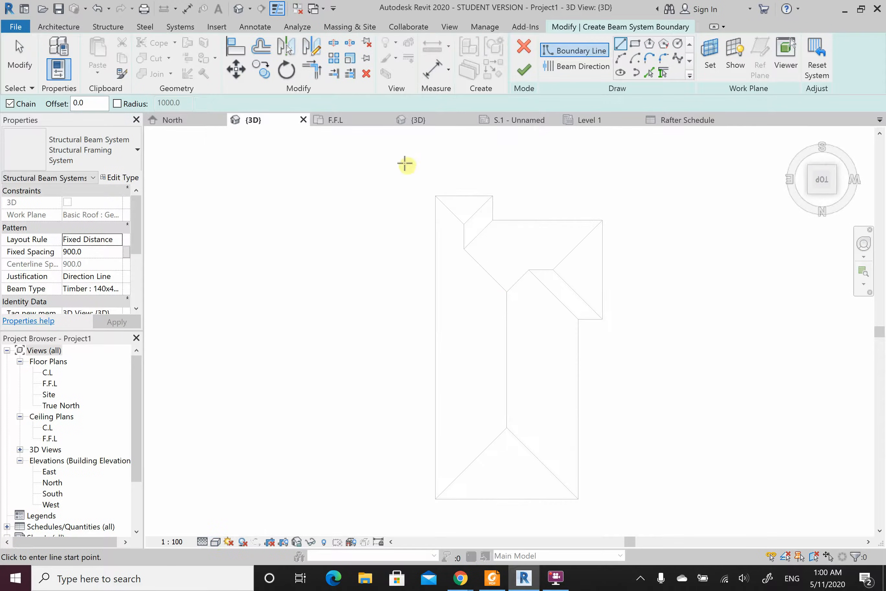
Step: Create the beam system boundary by picking the two hip lines and the eave edge of the north hip face
click(653, 73)
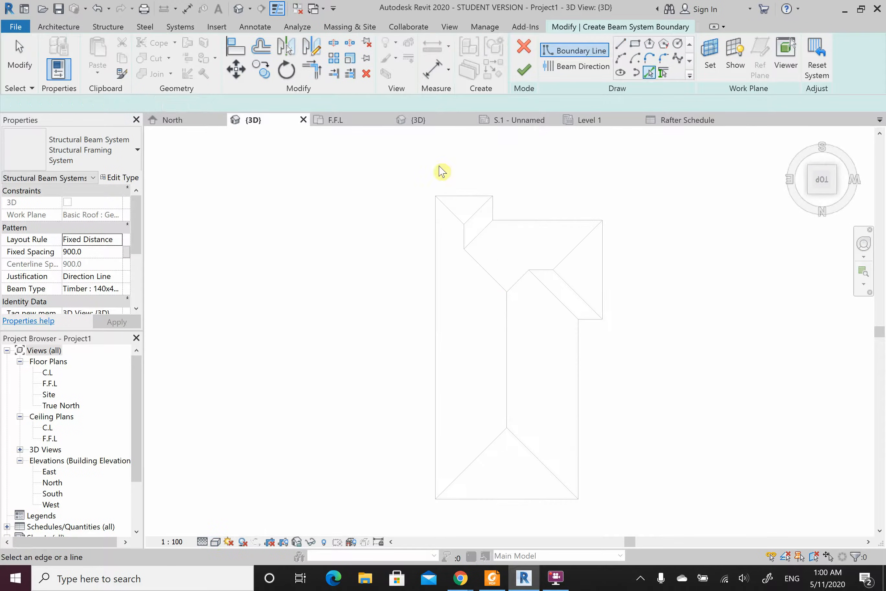
scroll(500, 332, up, 2)
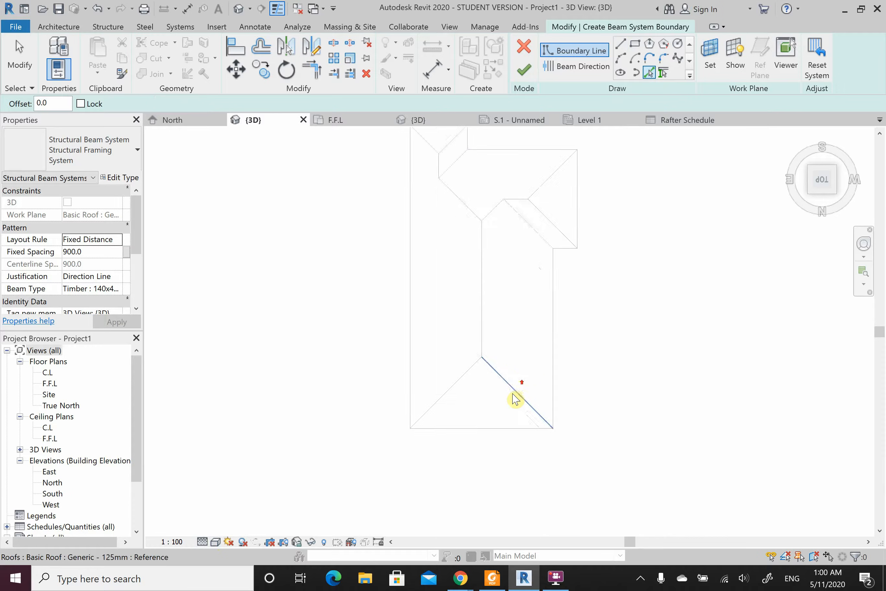
click(438, 393)
click(469, 440)
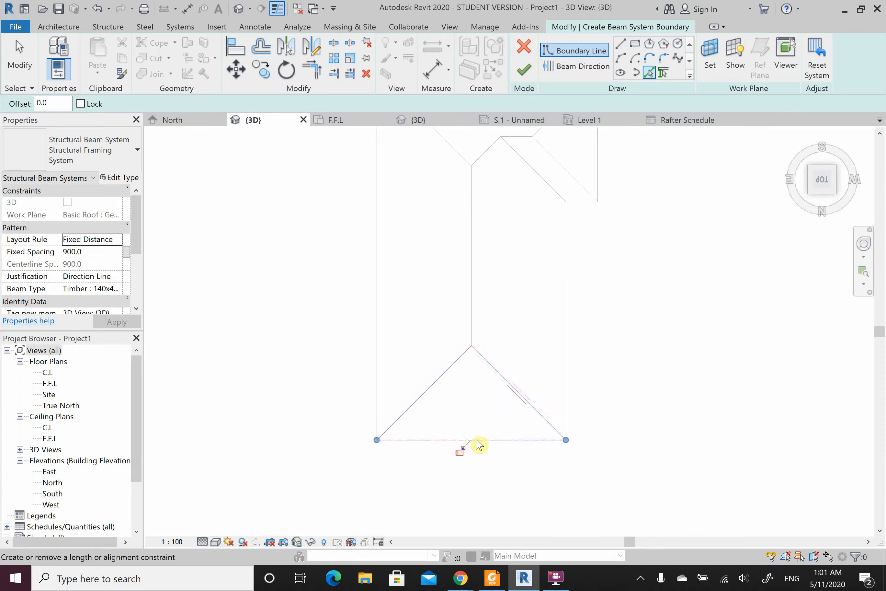
Step: Draw a beam direction line about 2600 mm long from the hip apex straight toward the north eave and finish the beam system
click(603, 74)
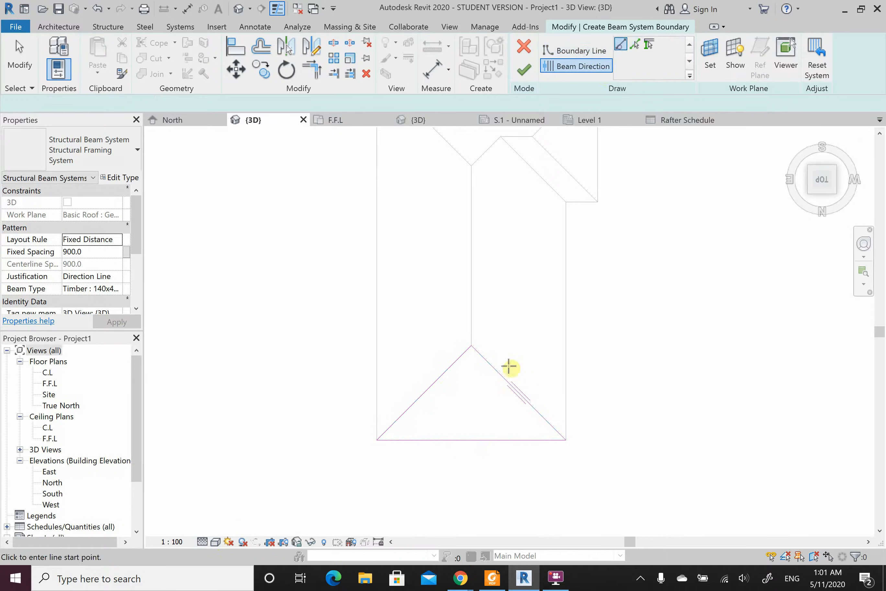
scroll(477, 405, up, 5)
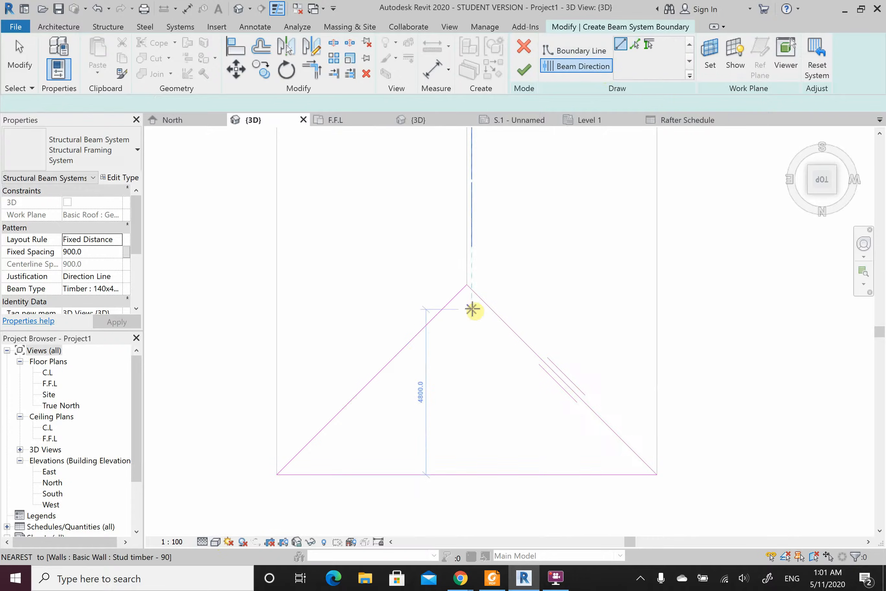
click(466, 286)
click(467, 376)
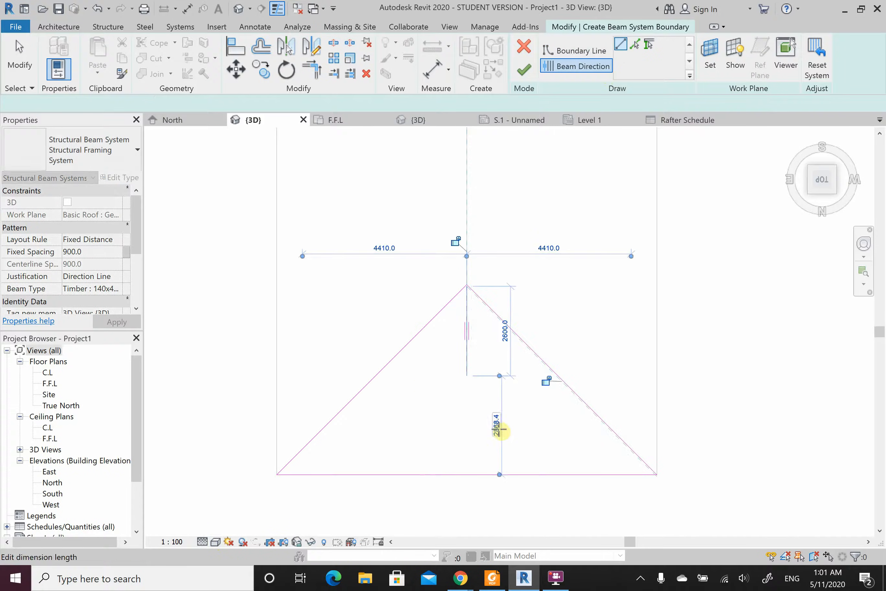
scroll(576, 429, down, 8)
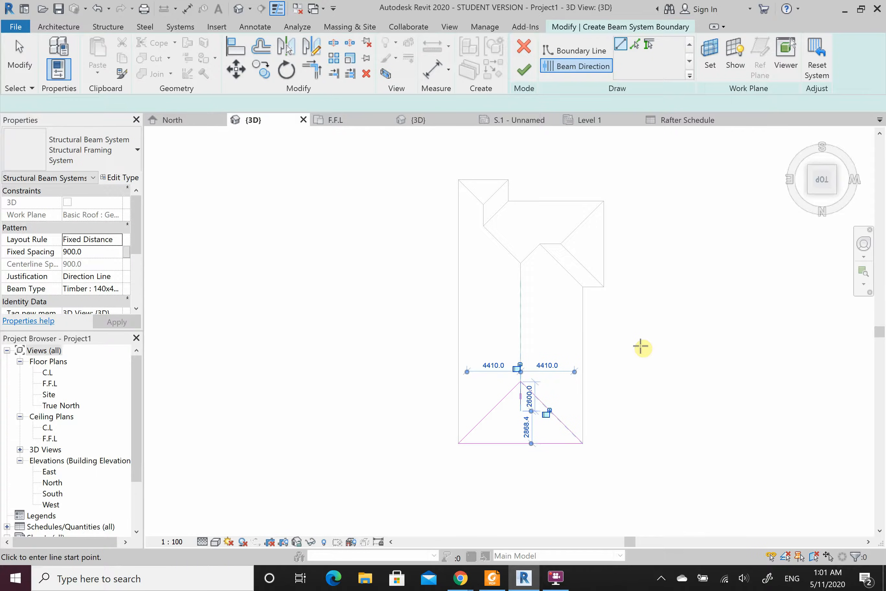
click(524, 71)
scroll(619, 277, up, 1)
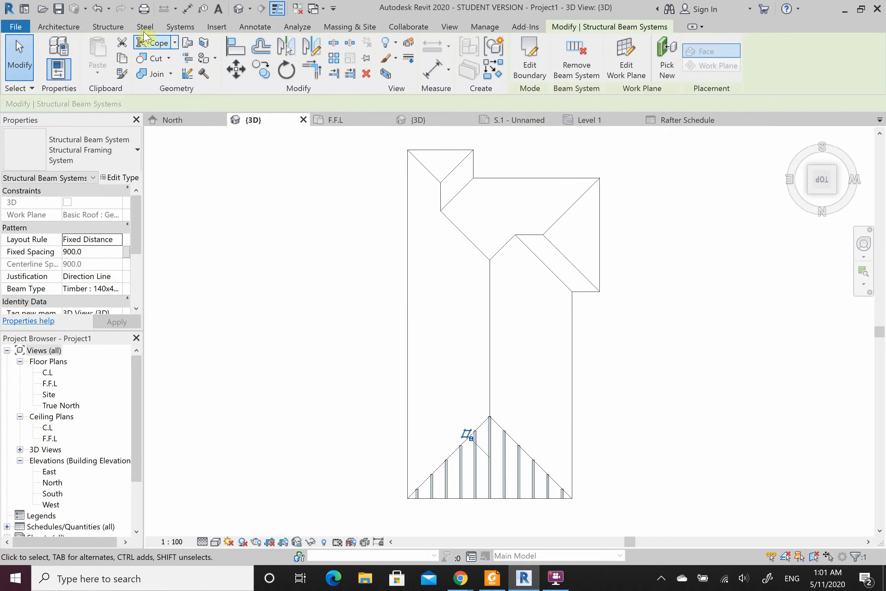
Step: Start a second sketched beam system with the long west roof slope picked as its work plane
click(108, 26)
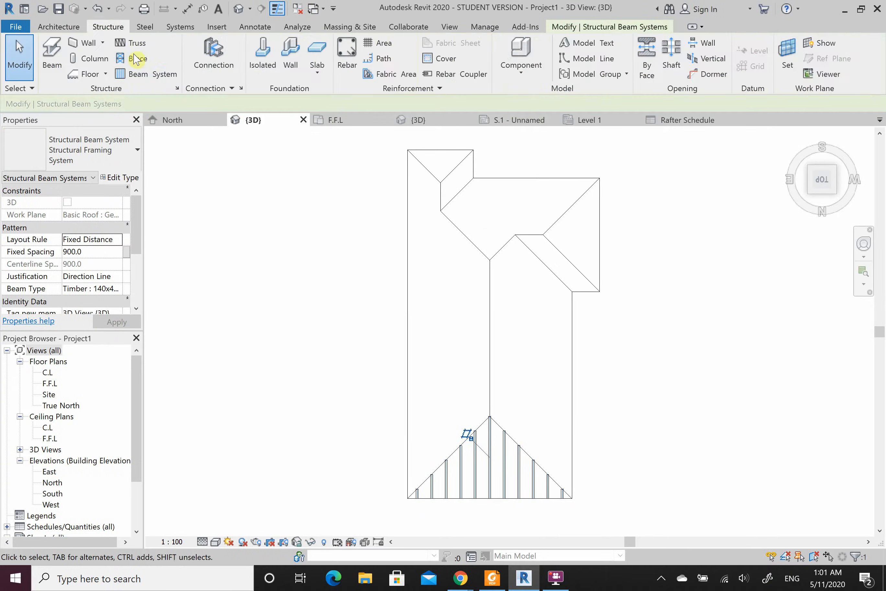
click(153, 81)
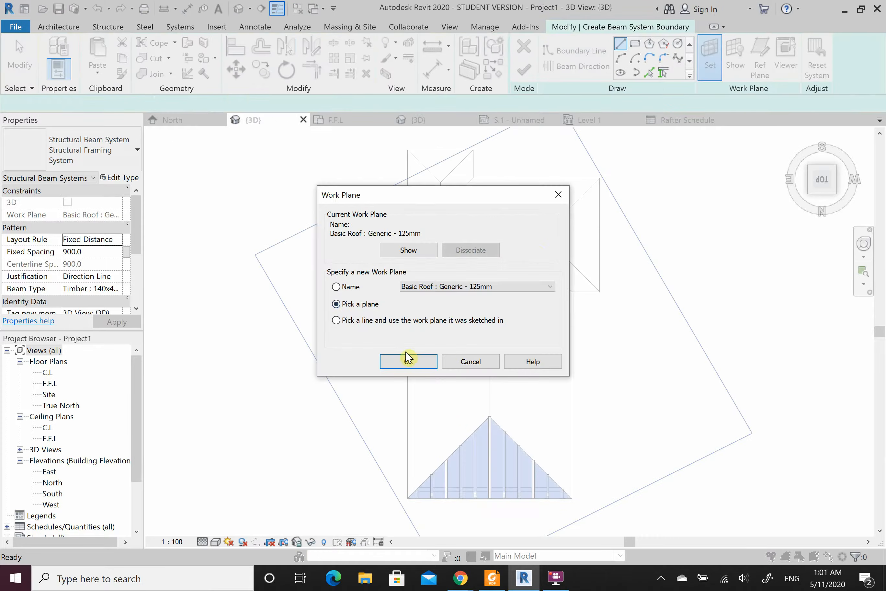
click(409, 361)
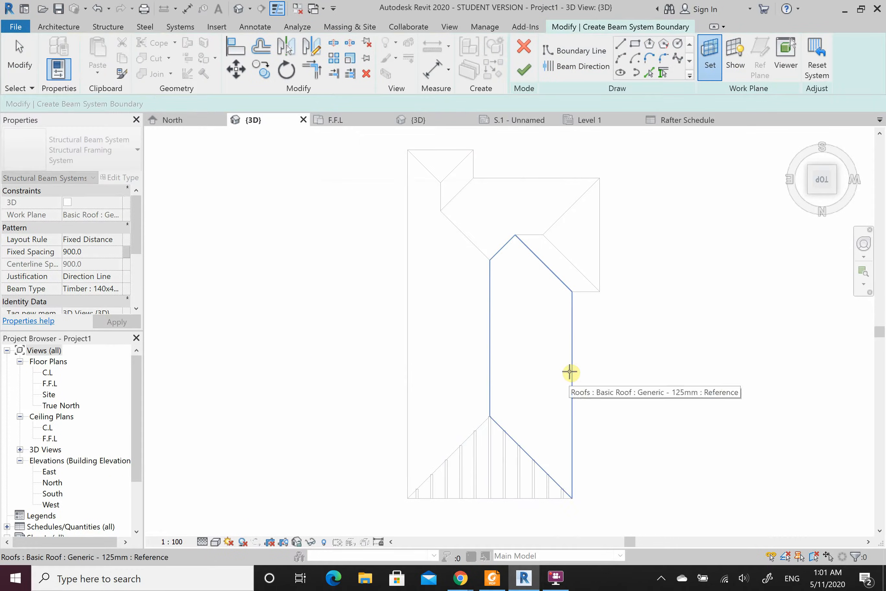
click(492, 363)
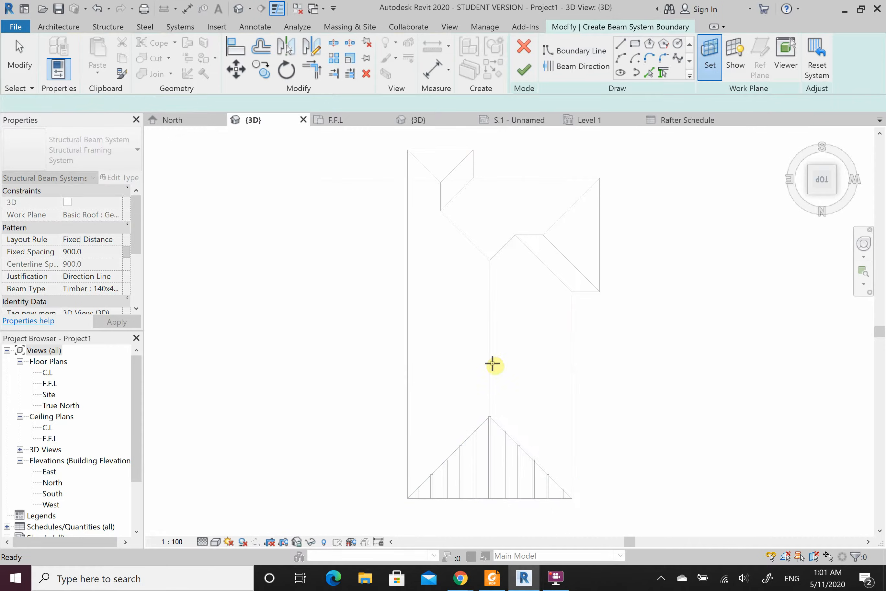
Step: Pick the hip, eave, ridge and valley edges of the west roof slope as the boundary of the beam system
click(650, 72)
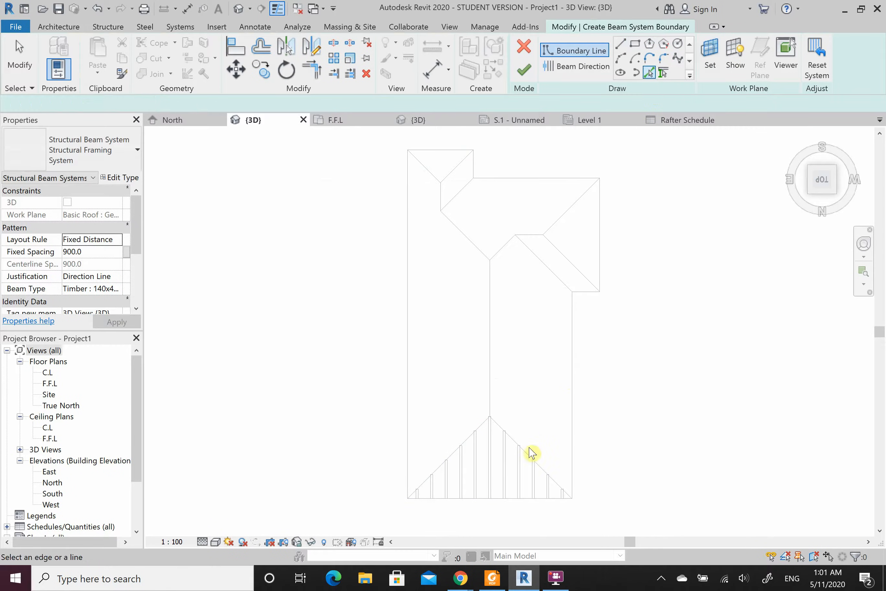
click(571, 419)
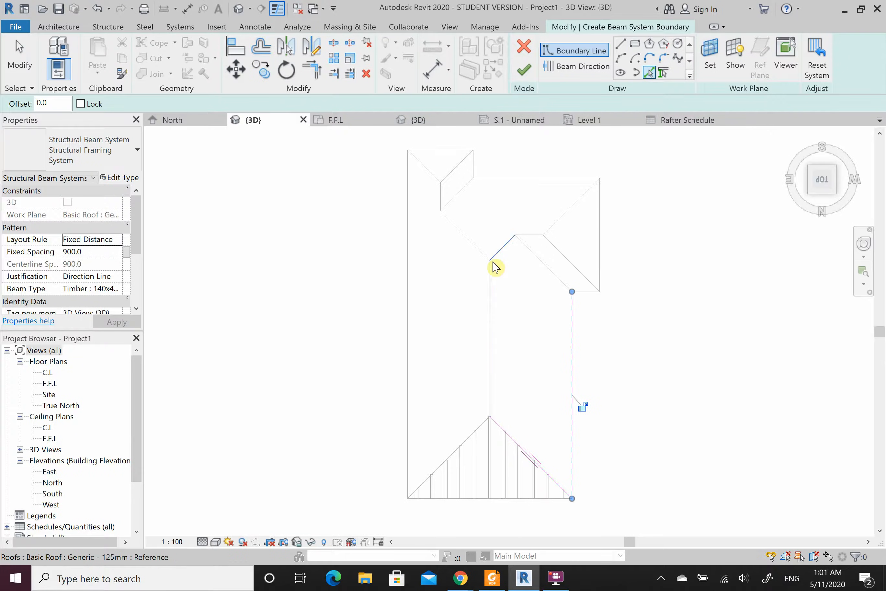
click(498, 362)
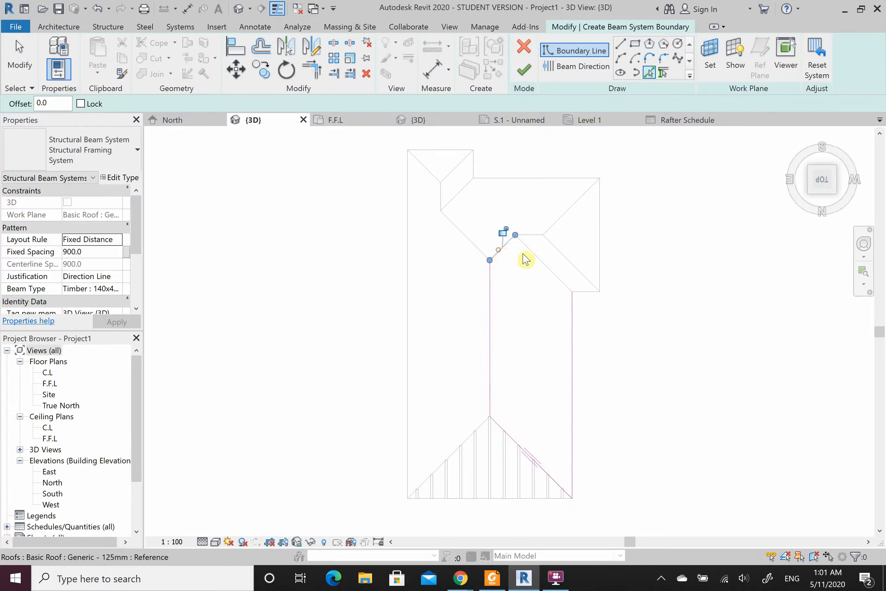
Step: Draw a beam direction line about 3500 mm long from the ridge end perpendicular to the ridge, and finish the west slope's beam system
click(581, 68)
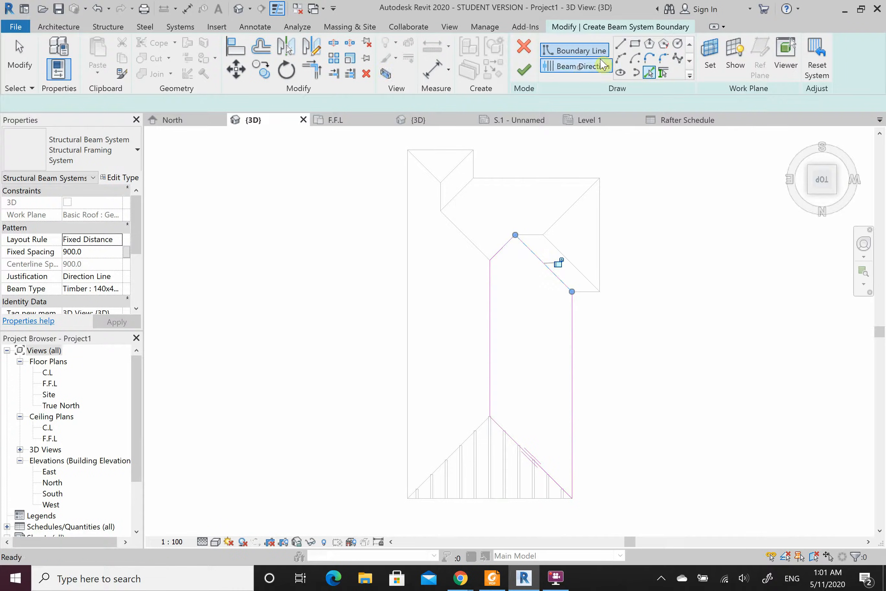
click(490, 417)
click(543, 418)
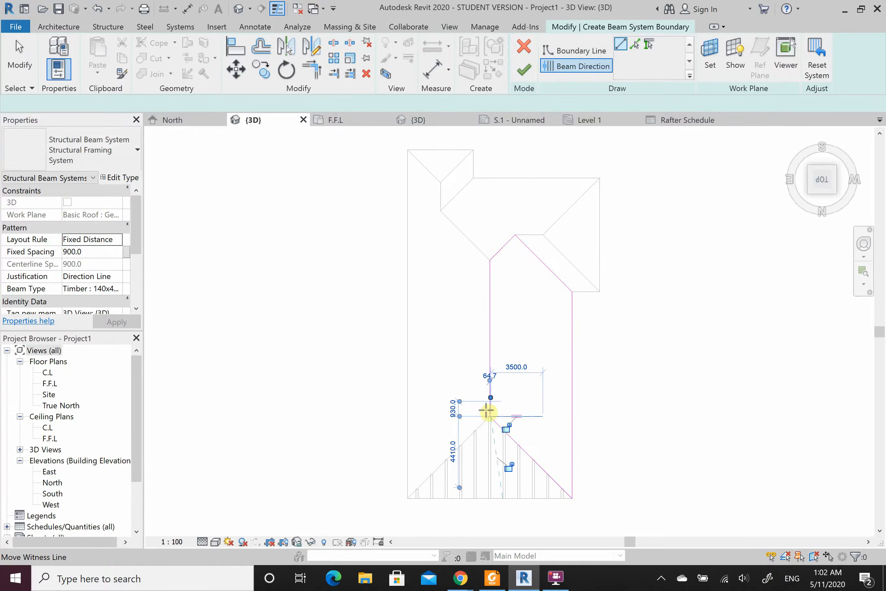
click(525, 71)
click(641, 275)
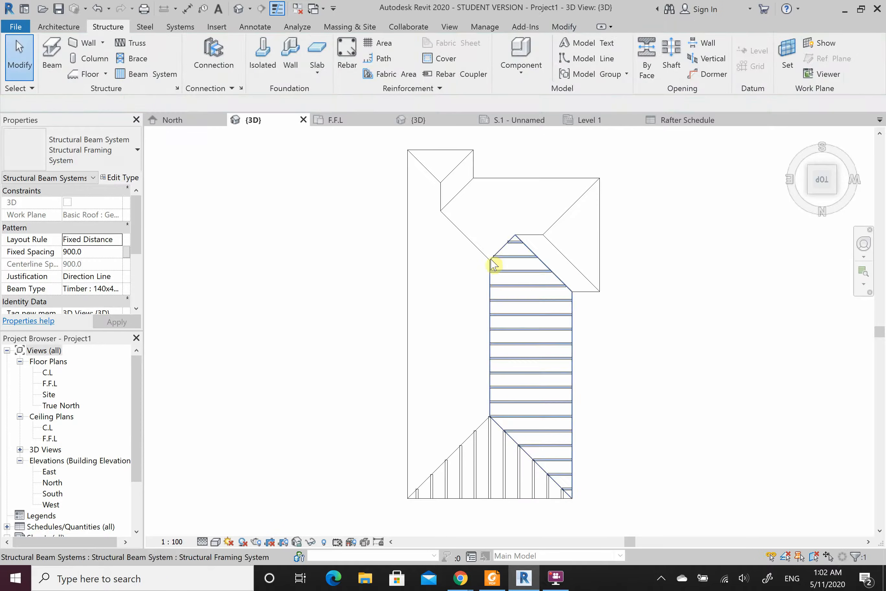
key(Escape)
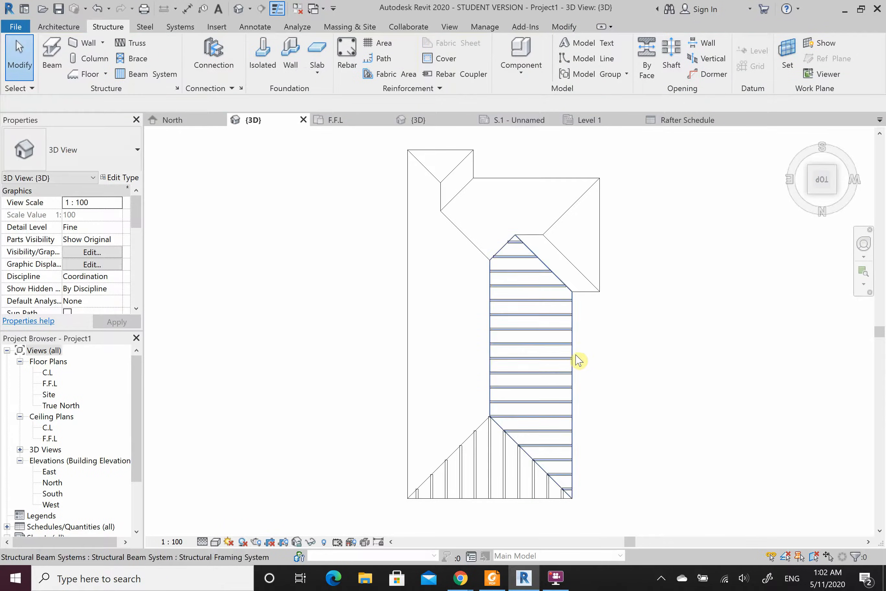
Step: Open the west slope's beam system for boundary editing with the boundary line tool active
double_click(575, 355)
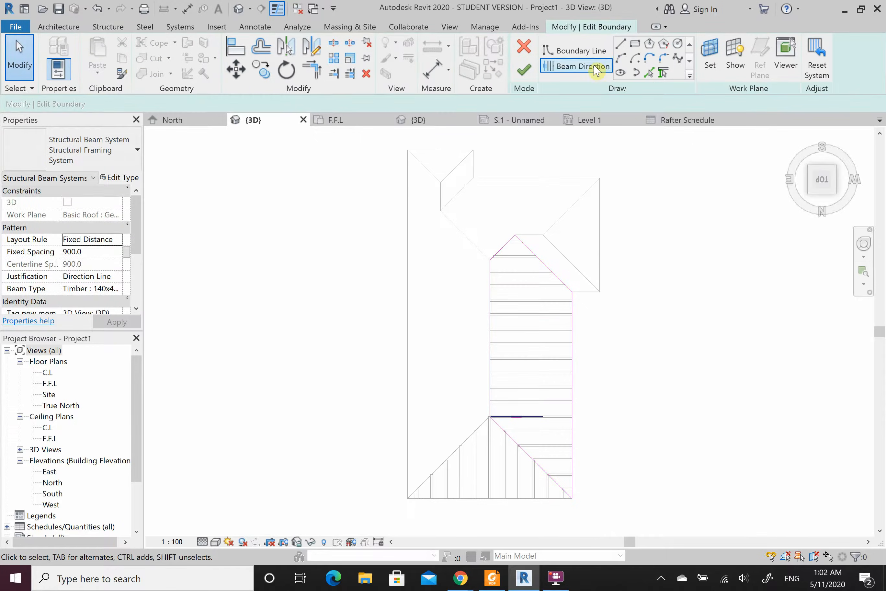
click(591, 52)
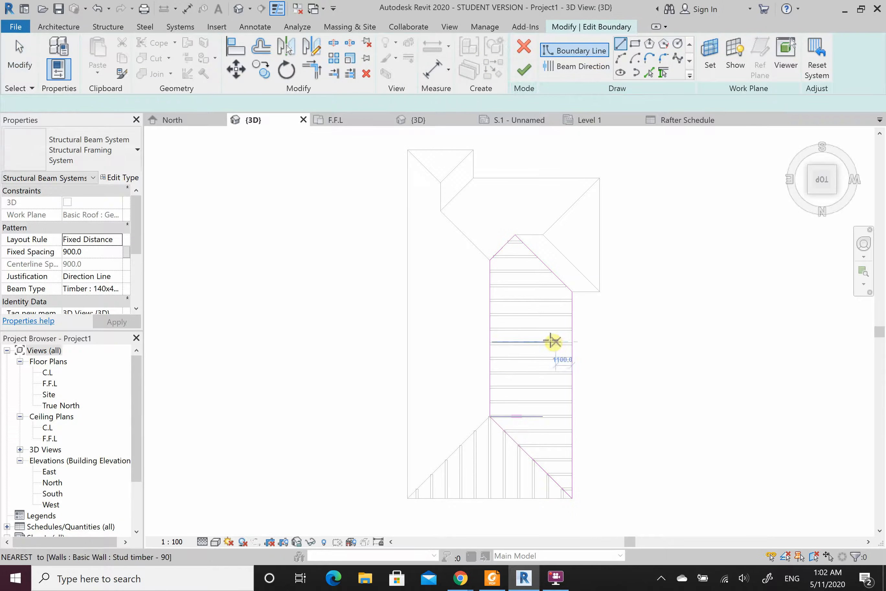
click(490, 339)
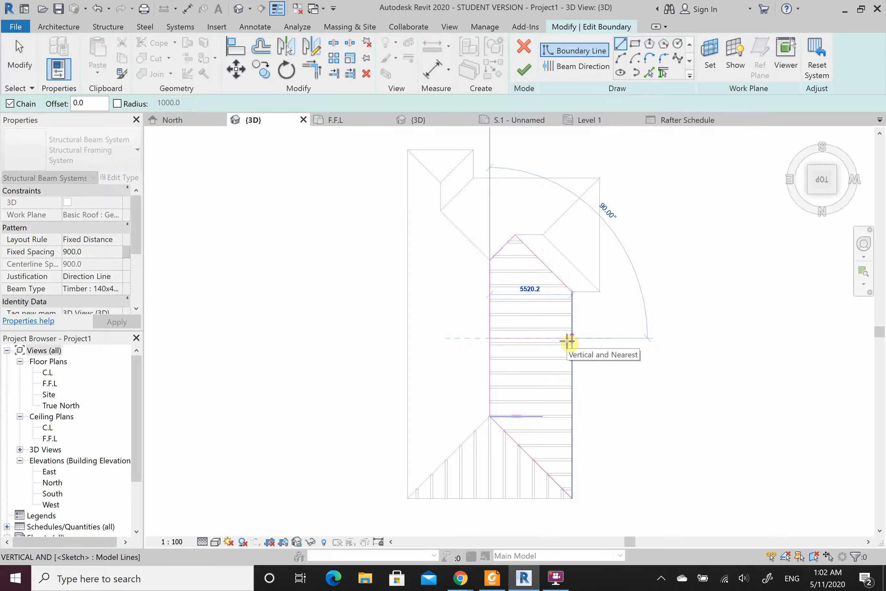
key(Escape)
key(Escape)
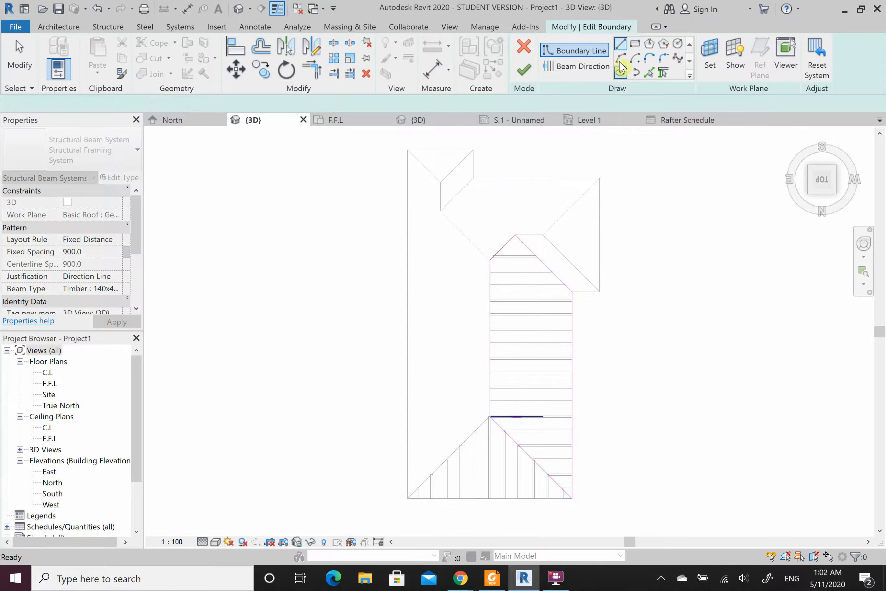
Step: Draw a straight boundary line across the west slope from the ridge to the eave, a little north of the valley corner
click(621, 44)
click(490, 314)
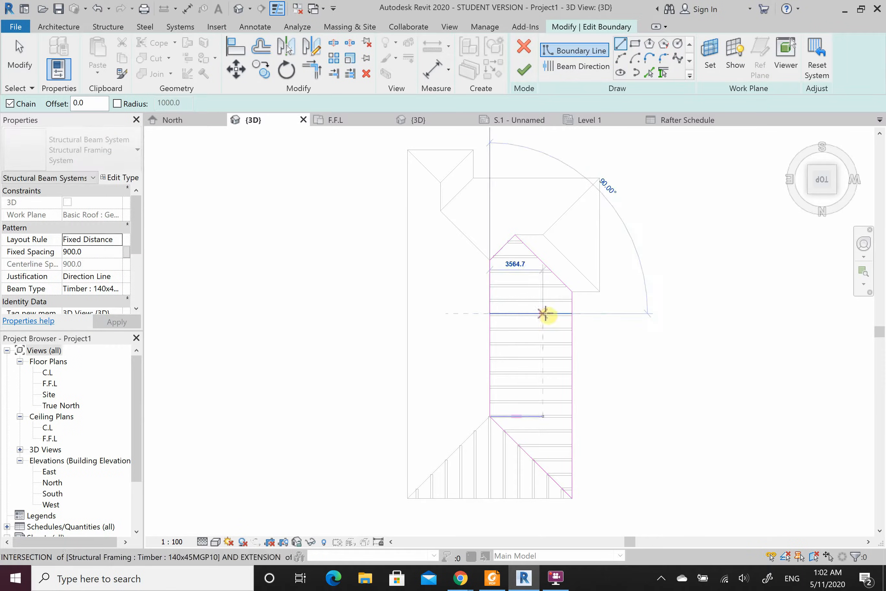
click(572, 313)
key(Escape)
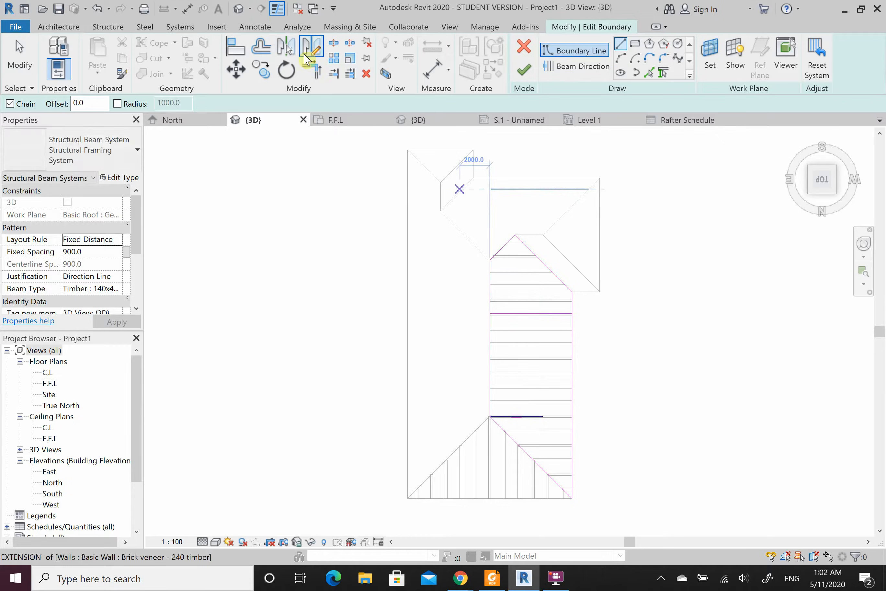
Step: Trim the ridge and eave boundary lines to the new crossing line and delete the leftover valley boundary lines
click(312, 70)
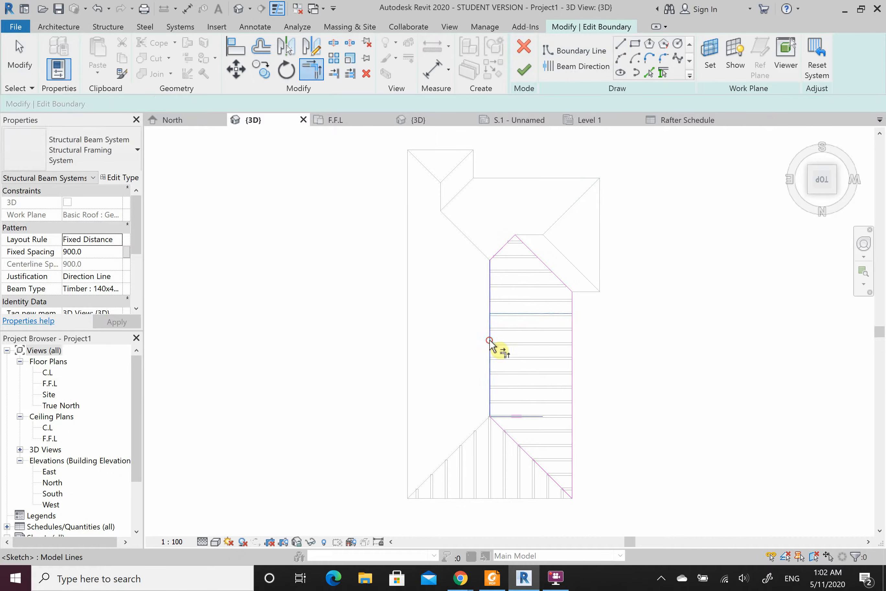
click(530, 314)
click(574, 347)
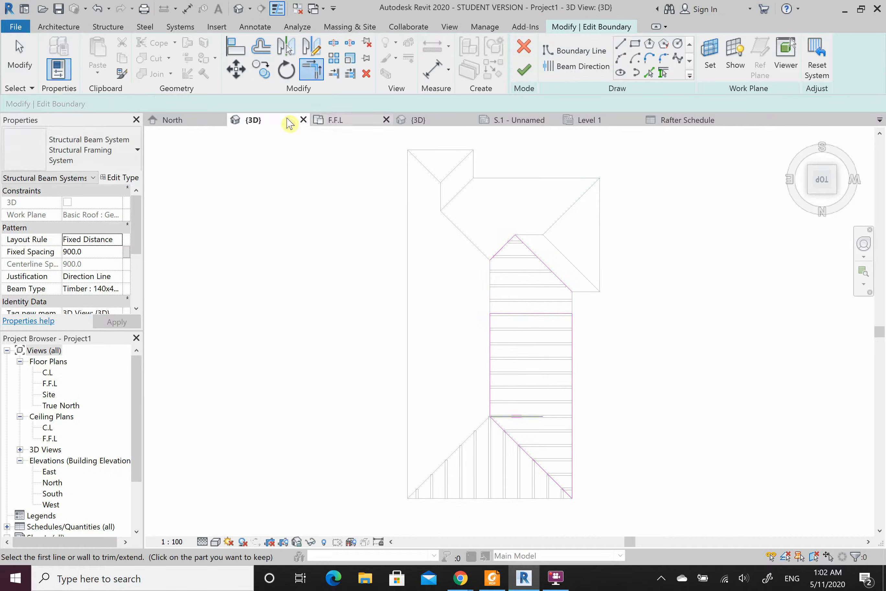
click(19, 57)
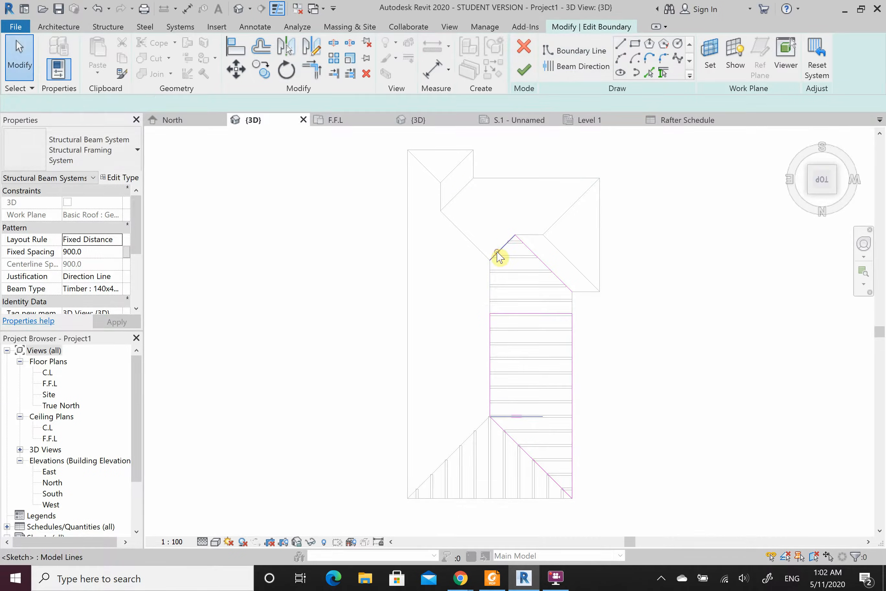
click(529, 250)
key(Delete)
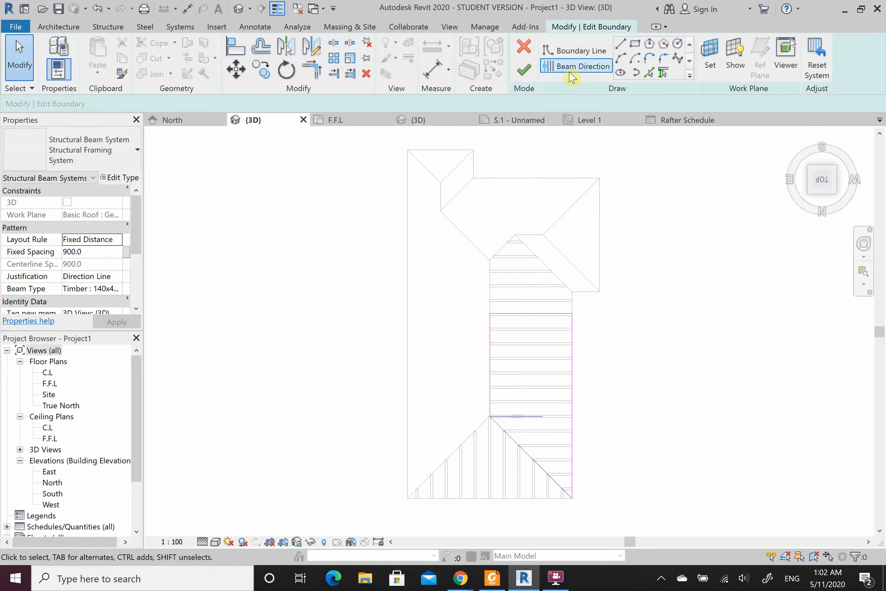
Step: Finish the shortened beam system, and start another with boundary lines picked along the hip, valley, eave and ridge of the west slope
click(524, 70)
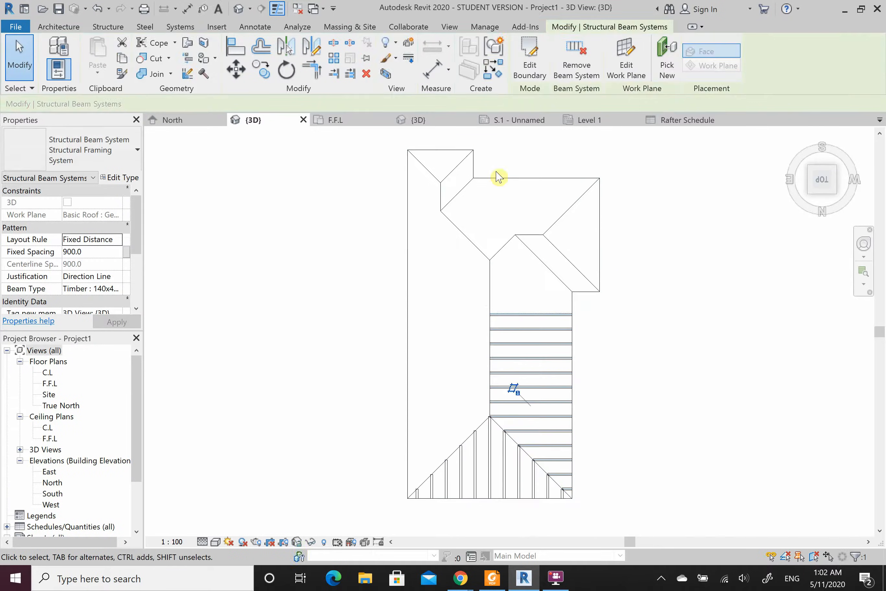
click(108, 26)
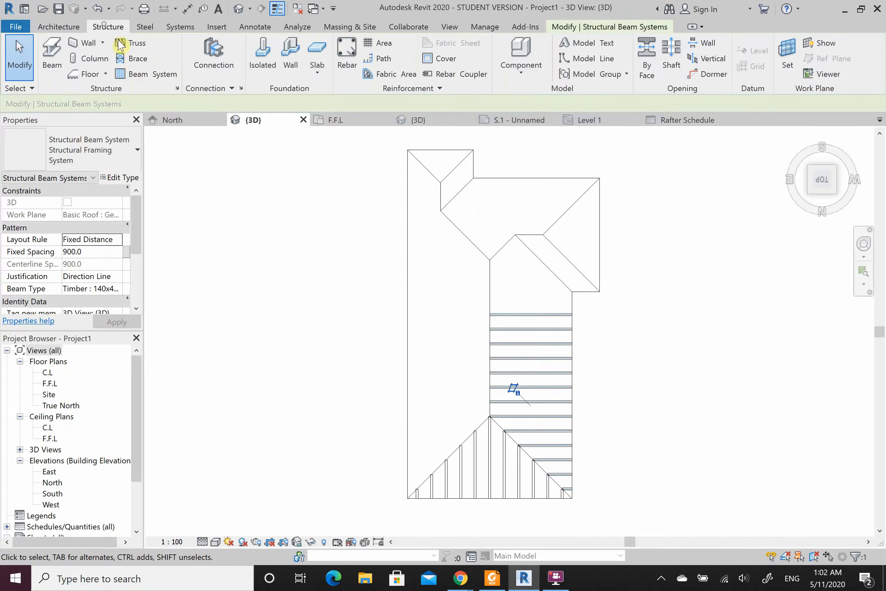
click(149, 76)
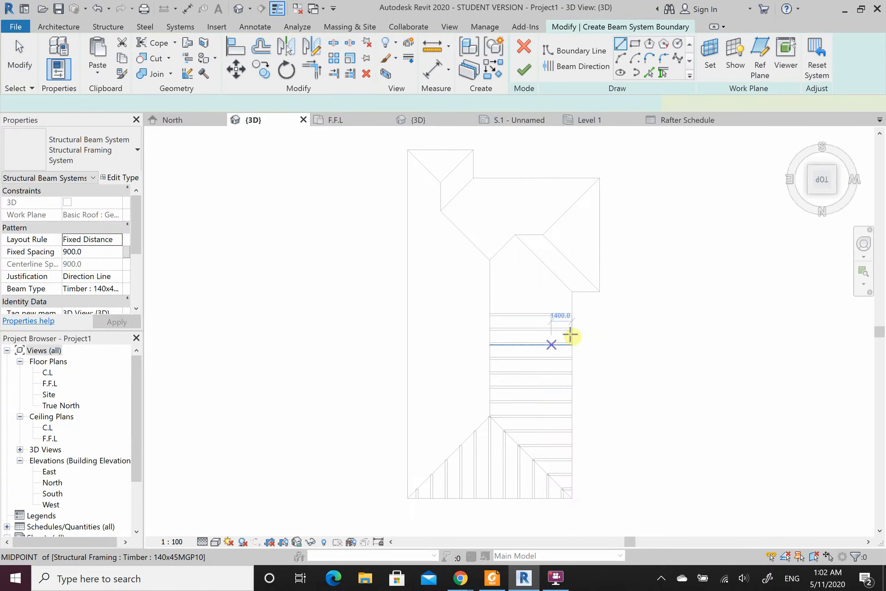
click(576, 50)
click(649, 72)
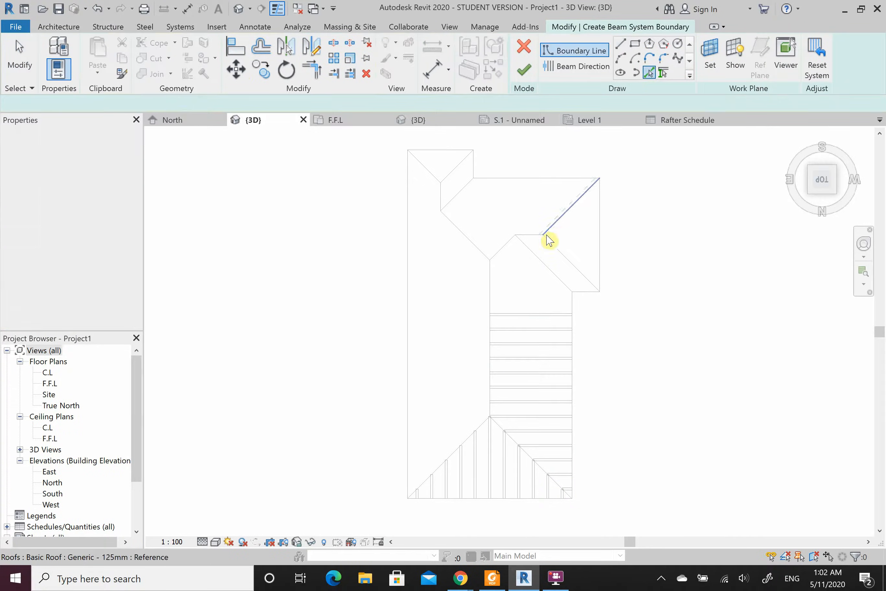
click(522, 242)
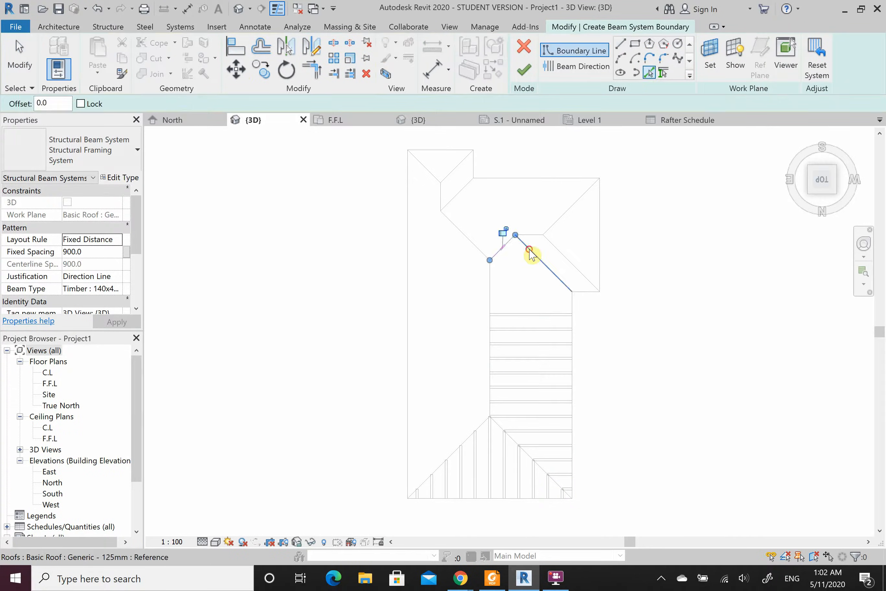
click(572, 311)
click(493, 296)
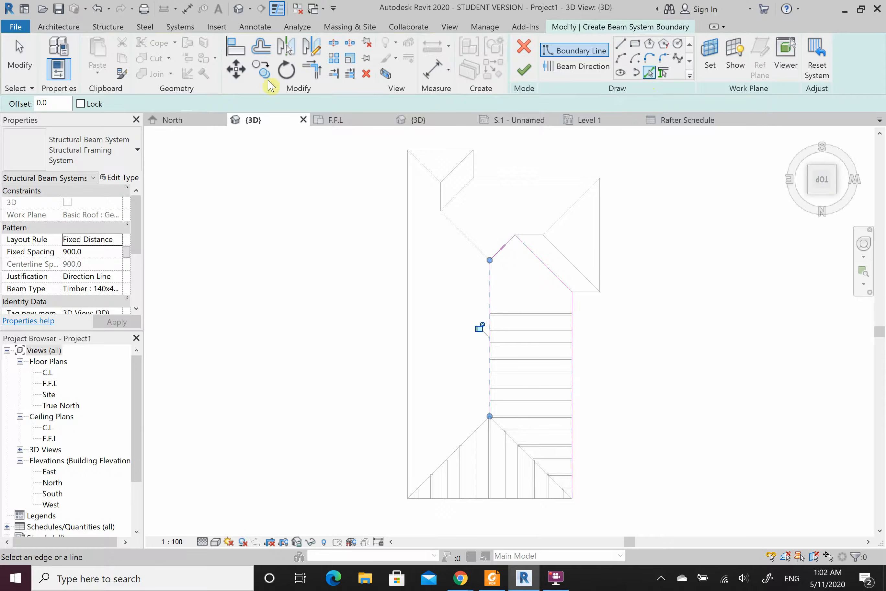
Step: Draw a straight boundary line from ridge to eave along the last rafter of the existing west slope beam system
click(621, 49)
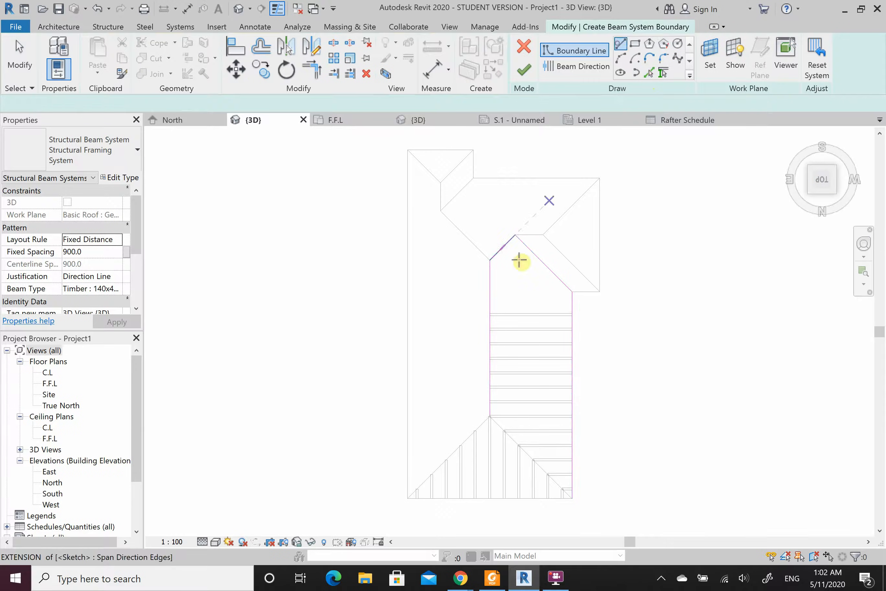
click(490, 314)
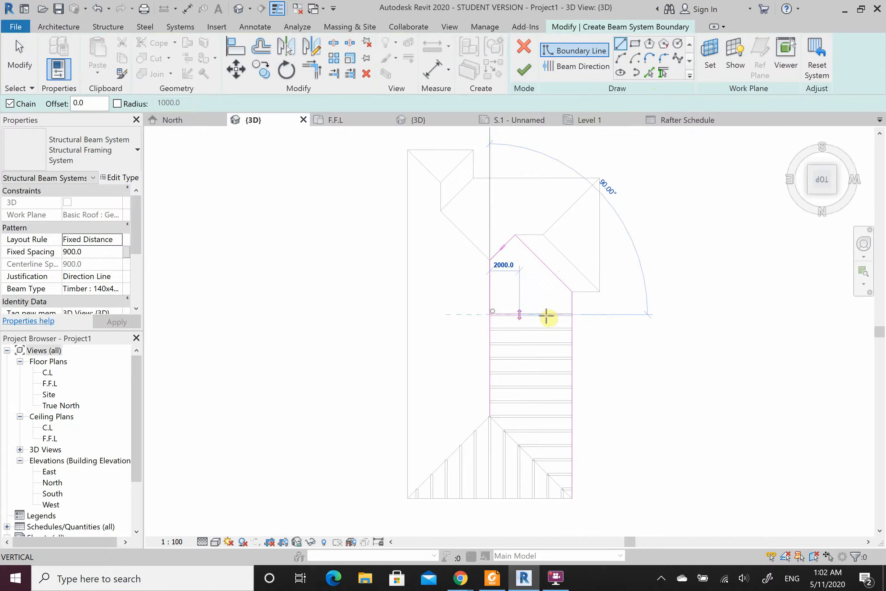
click(573, 313)
Step: Trim the ridge and eave boundary lines to the crossing line, keeping the southern part next to the valley
click(311, 73)
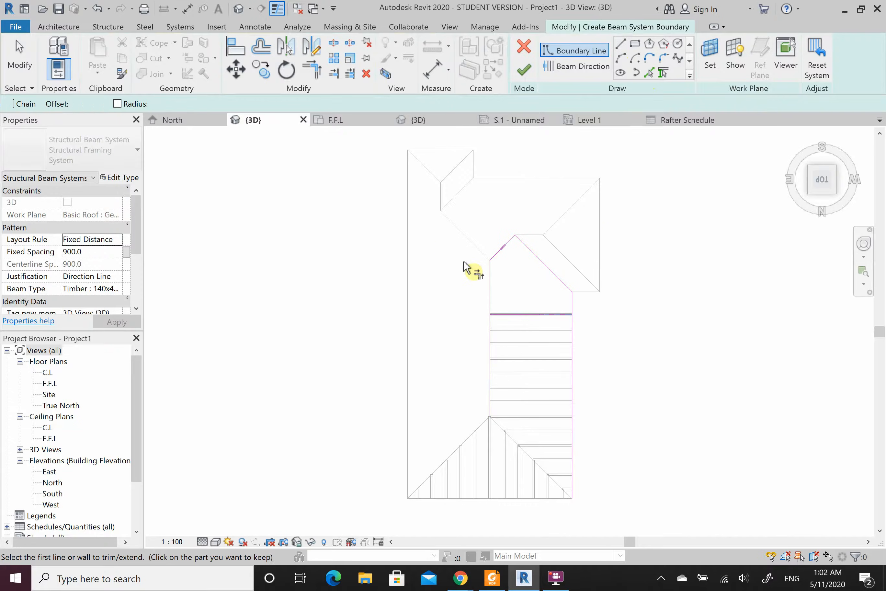
click(491, 294)
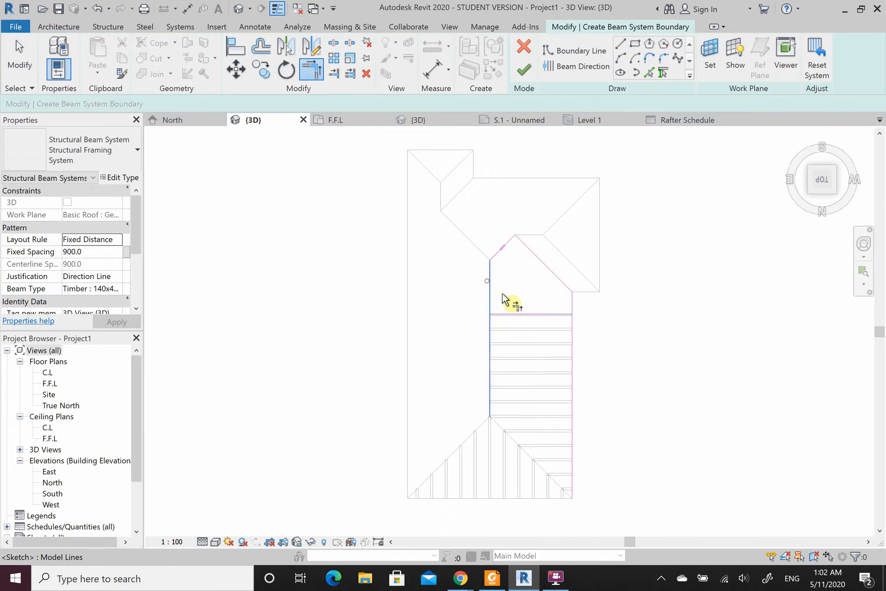
click(569, 300)
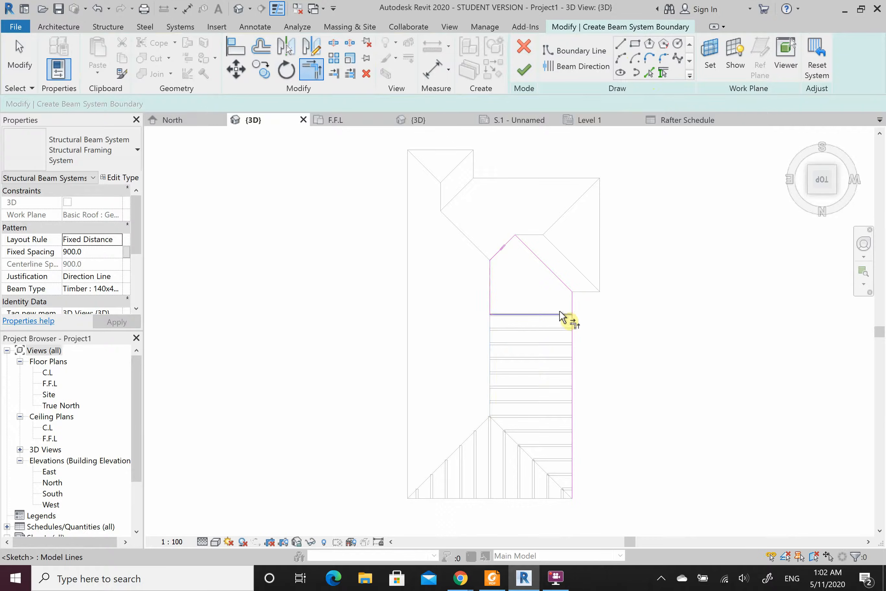
click(568, 313)
click(571, 309)
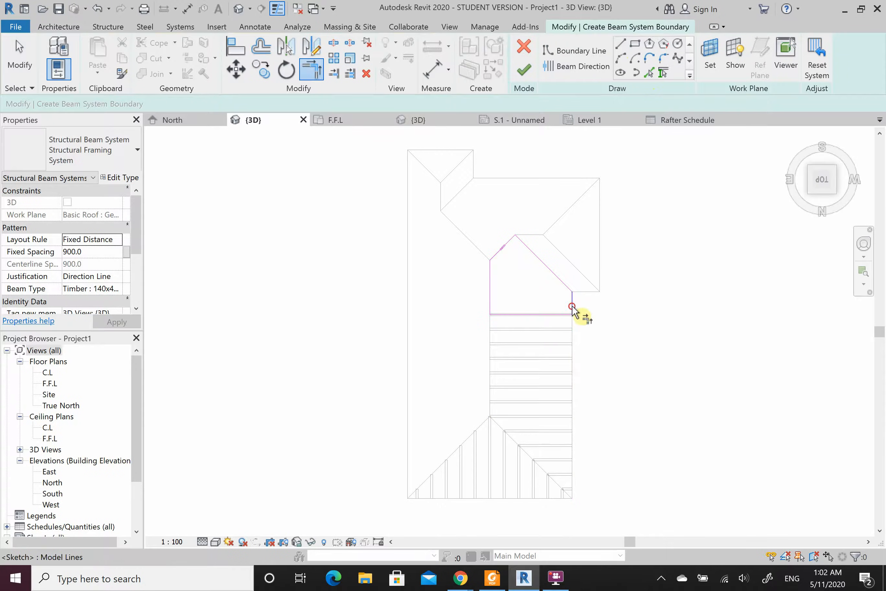
Step: Draw a beam direction line about 1200 mm long from the ridge's south end, perpendicular to the ridge, and finish the beam system
click(571, 66)
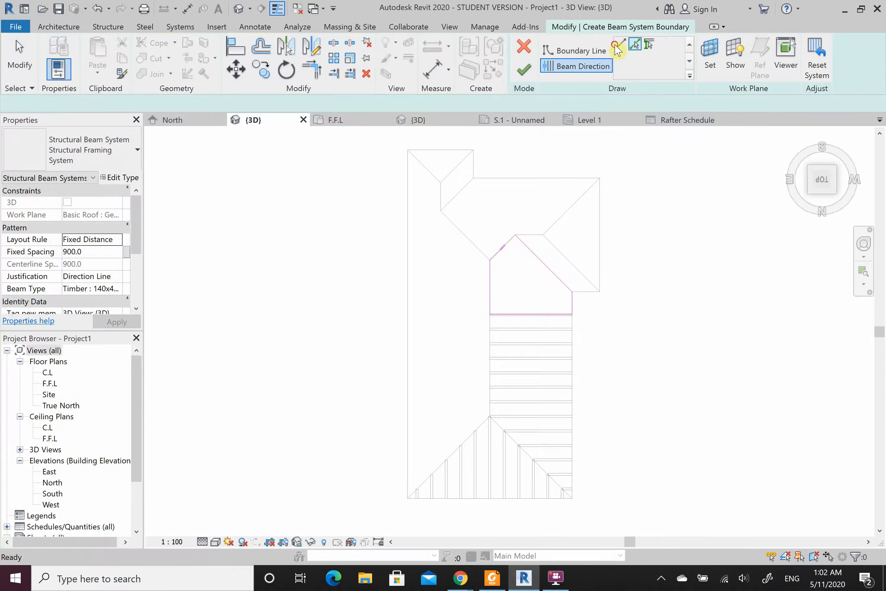
scroll(507, 255, up, 5)
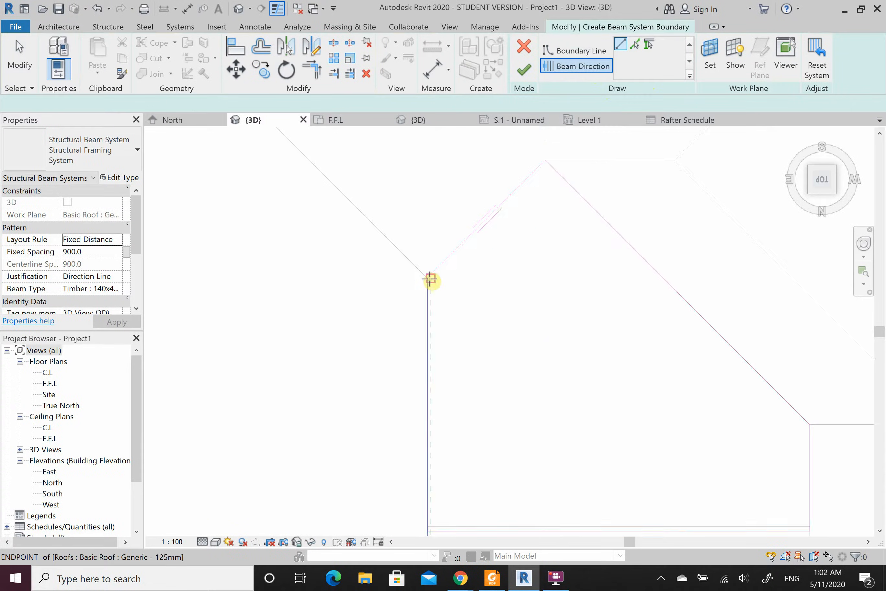
scroll(428, 277, up, 2)
click(428, 280)
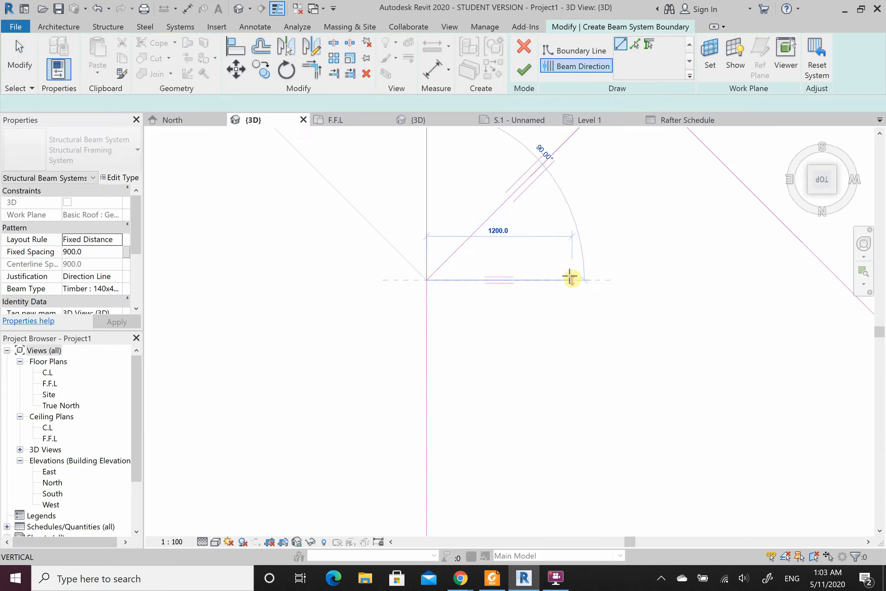
click(572, 278)
scroll(439, 190, down, 4)
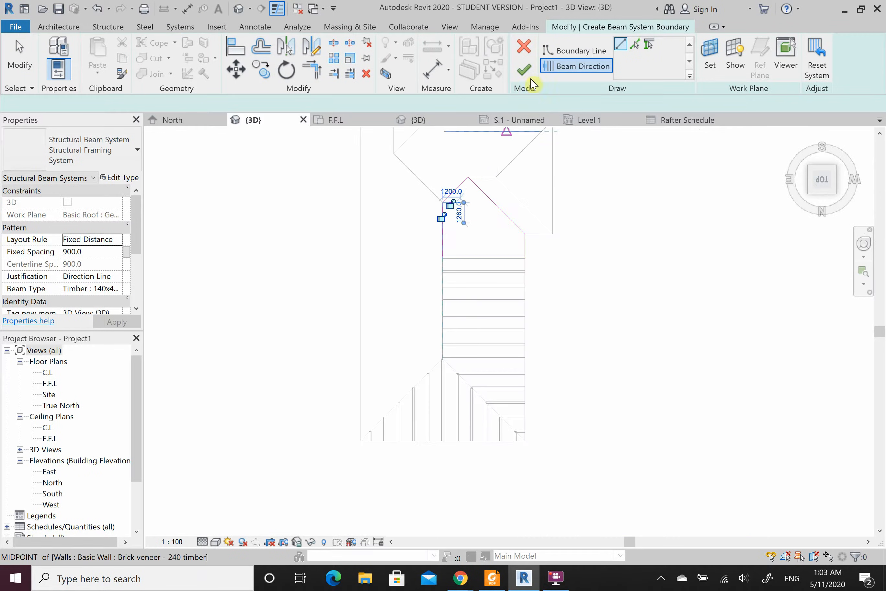
click(524, 70)
Step: Measure the gap between the adjacent rafters where the two west slope beam systems meet, without placing a dimension
scroll(500, 279, up, 3)
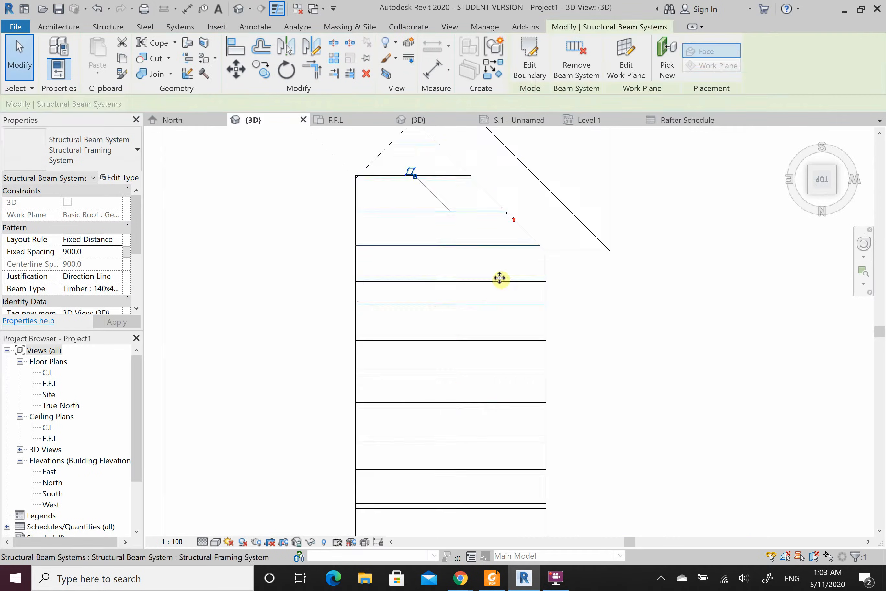
click(480, 298)
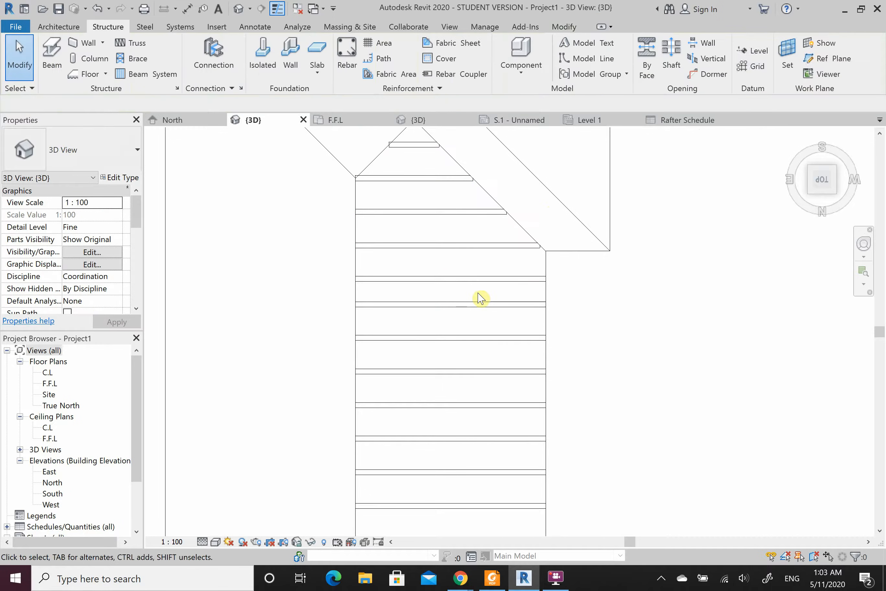
click(187, 12)
click(480, 283)
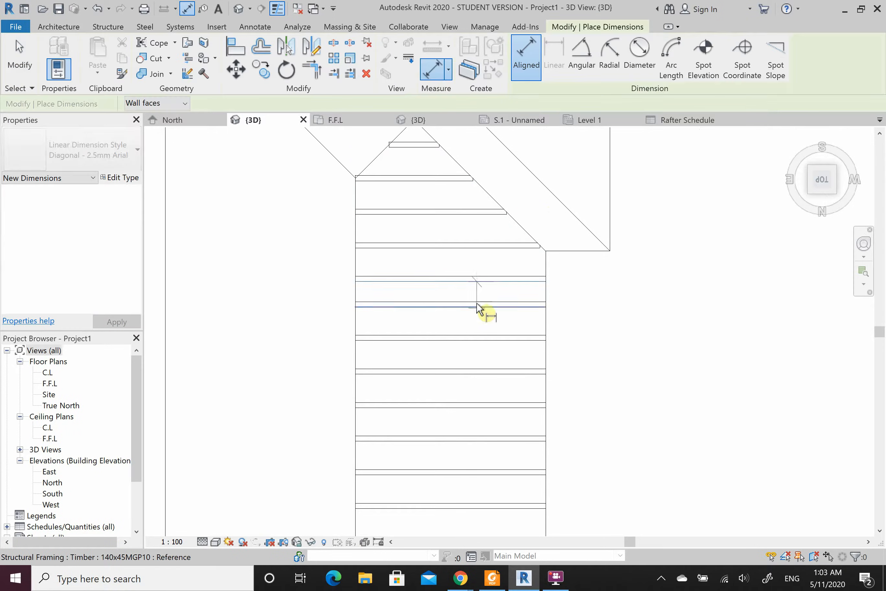
click(476, 302)
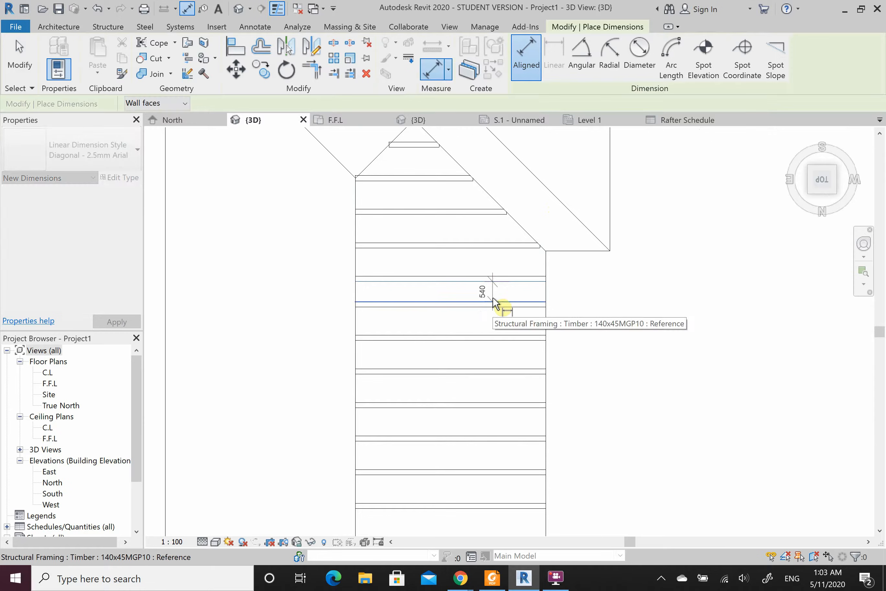
key(Escape)
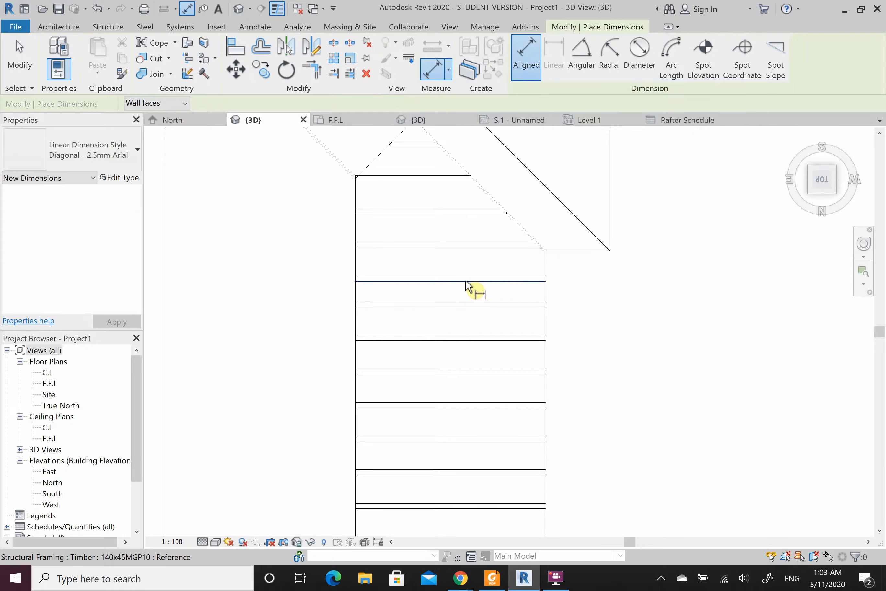
Step: Try the Center of core and Wall centerlines dimension references, and return to Wall faces
click(172, 106)
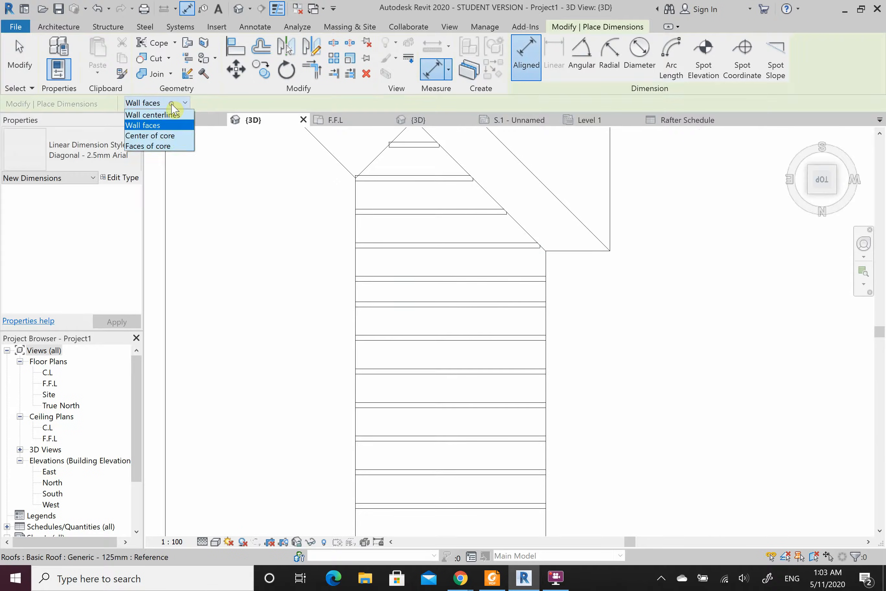
click(174, 136)
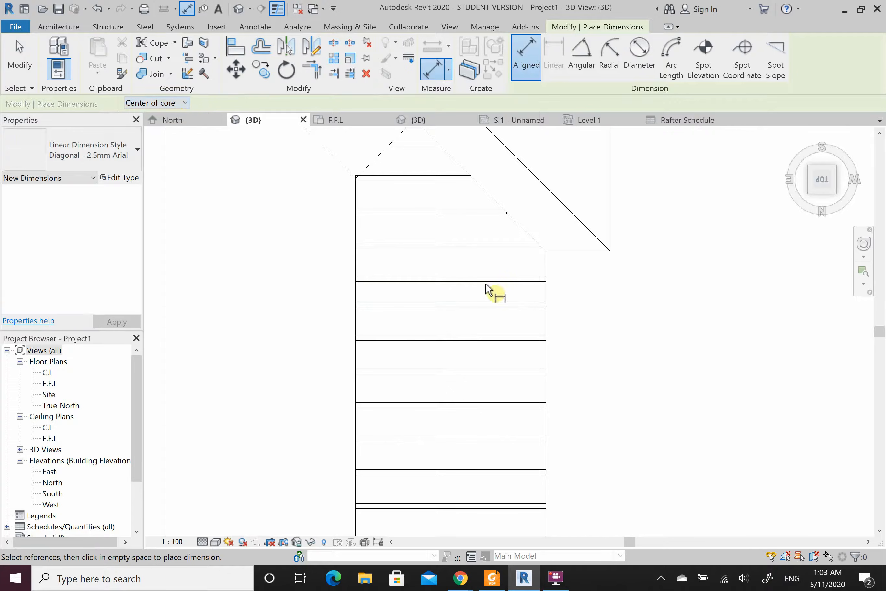
click(187, 103)
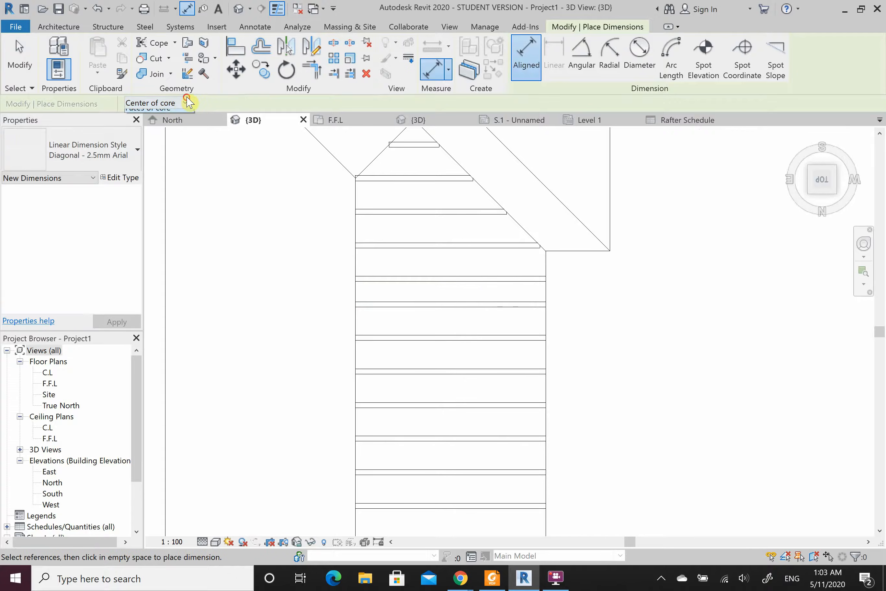
click(179, 116)
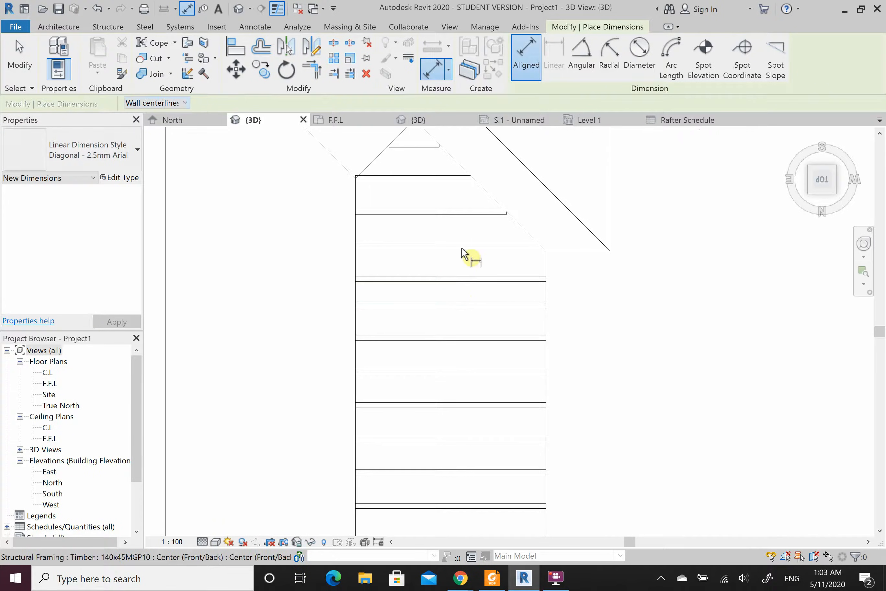
click(181, 99)
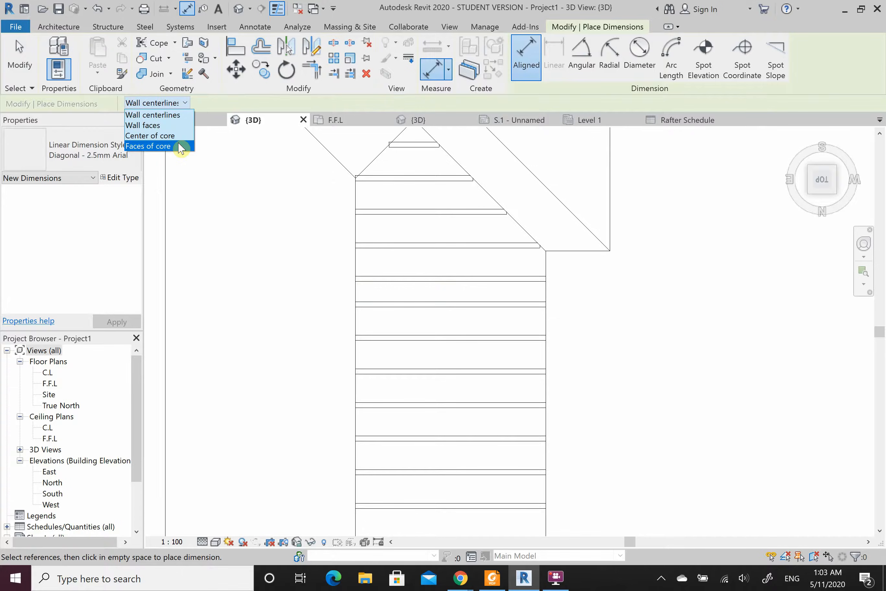
click(174, 127)
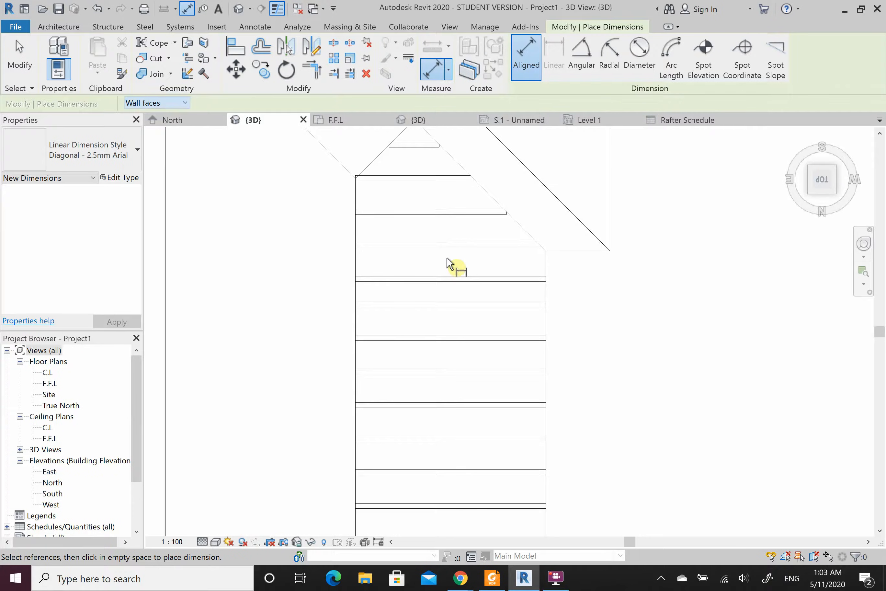
Step: Check the clear distance between the two closely spaced rafters again with an aligned dimension, and leave the command without placing it
scroll(476, 284, up, 2)
click(477, 283)
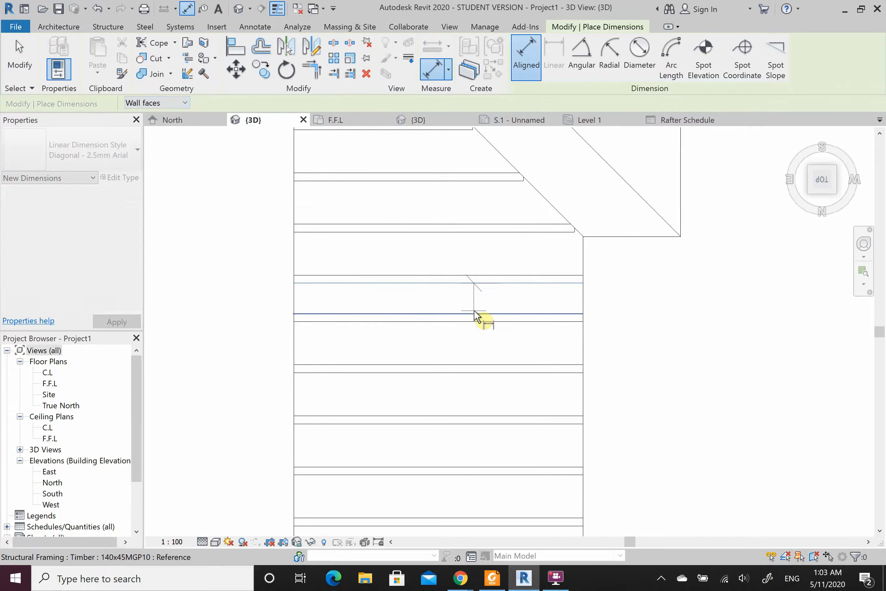
click(456, 310)
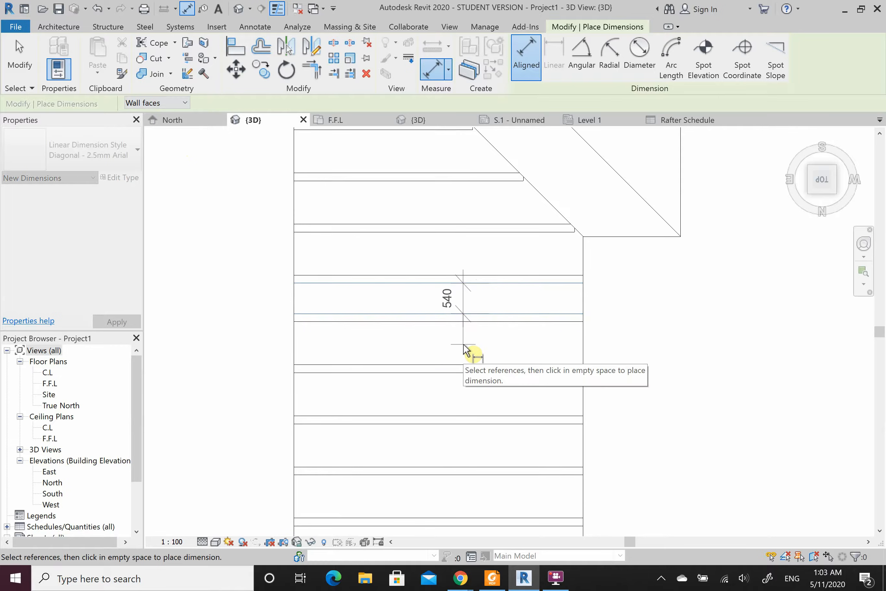
key(Escape)
scroll(468, 350, down, 2)
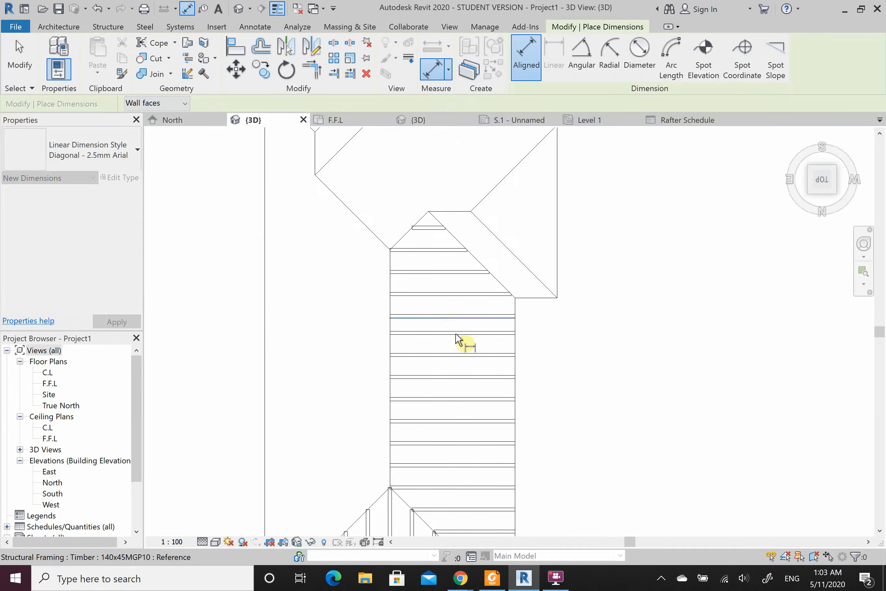
key(Escape)
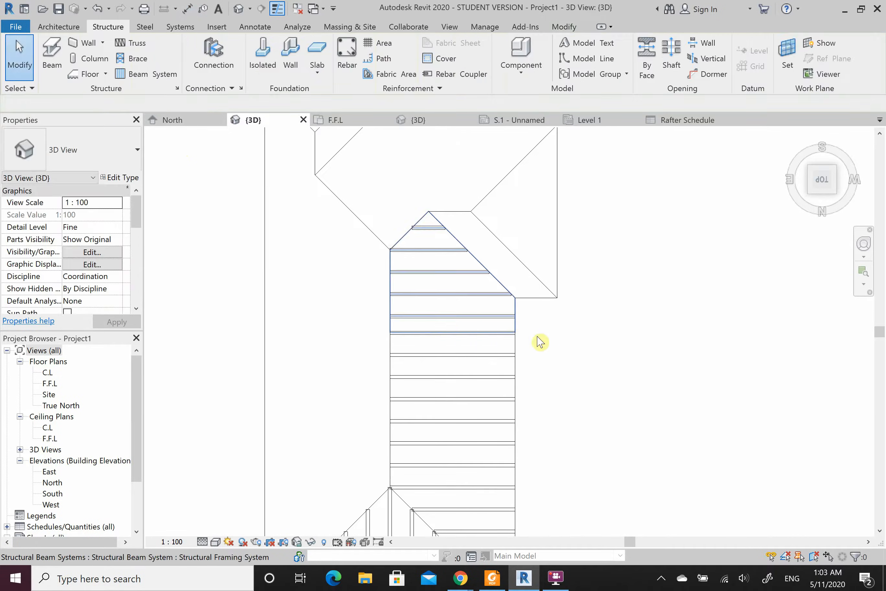
scroll(581, 310, down, 1)
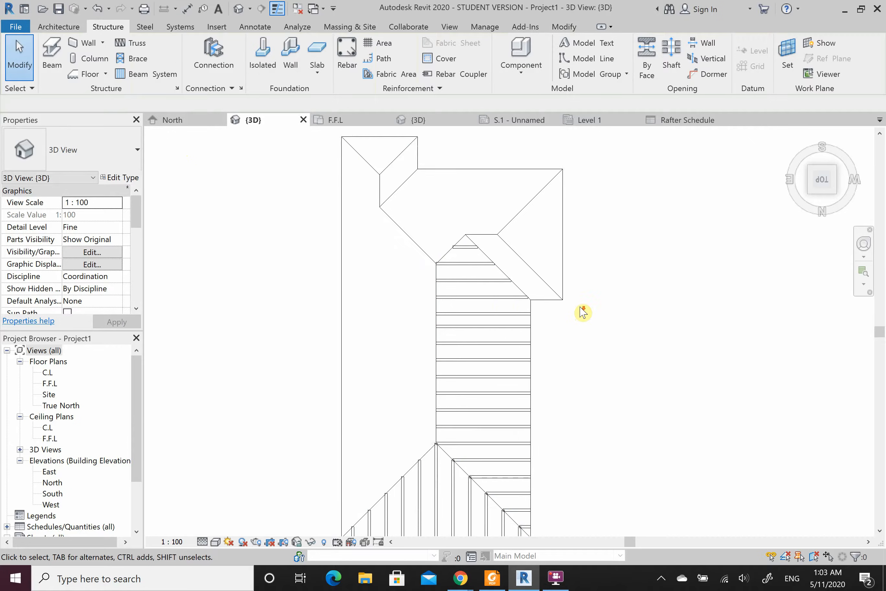
scroll(442, 274, up, 2)
scroll(439, 265, up, 2)
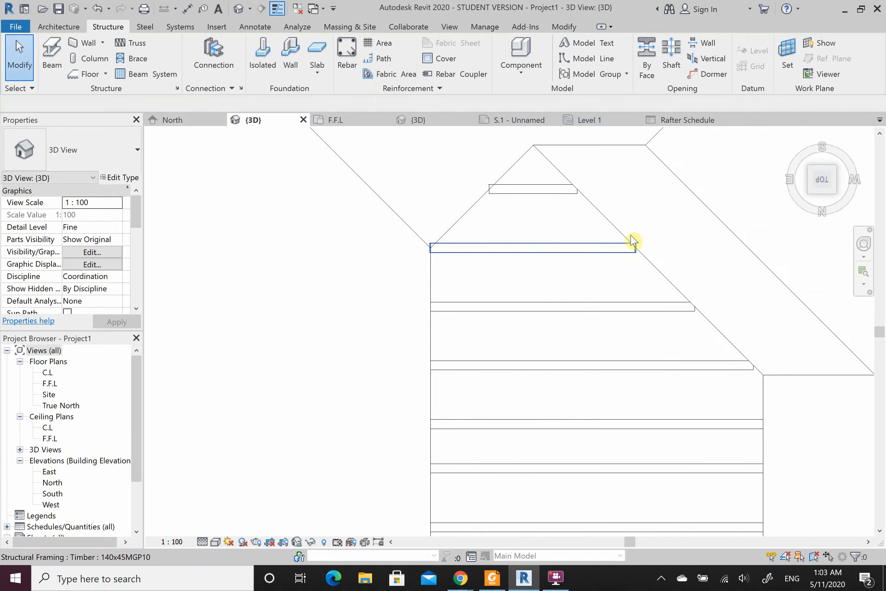
scroll(451, 198, down, 3)
scroll(435, 389, up, 2)
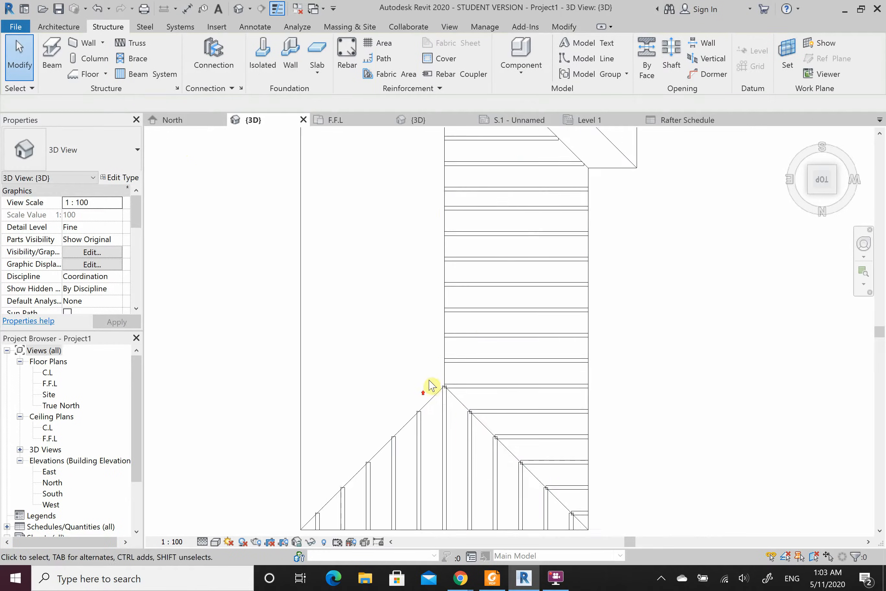
scroll(499, 362, down, 1)
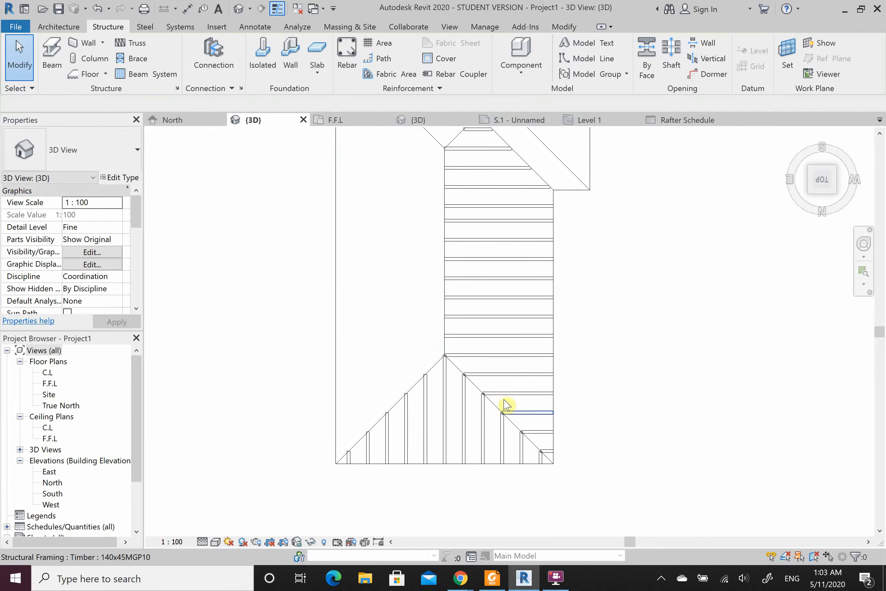
Step: Start a new structural beam system and pick the east roof slope as its work plane
scroll(502, 365, down, 1)
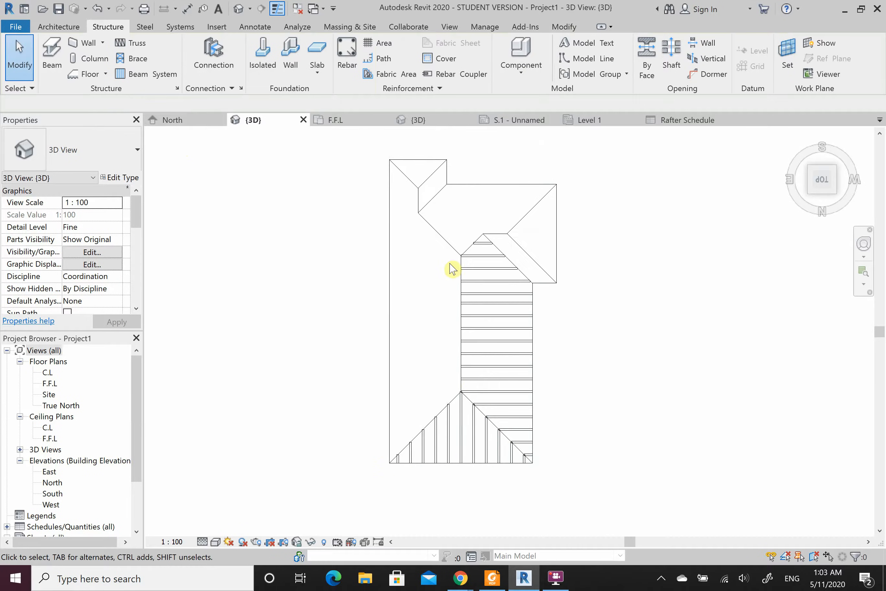
click(138, 75)
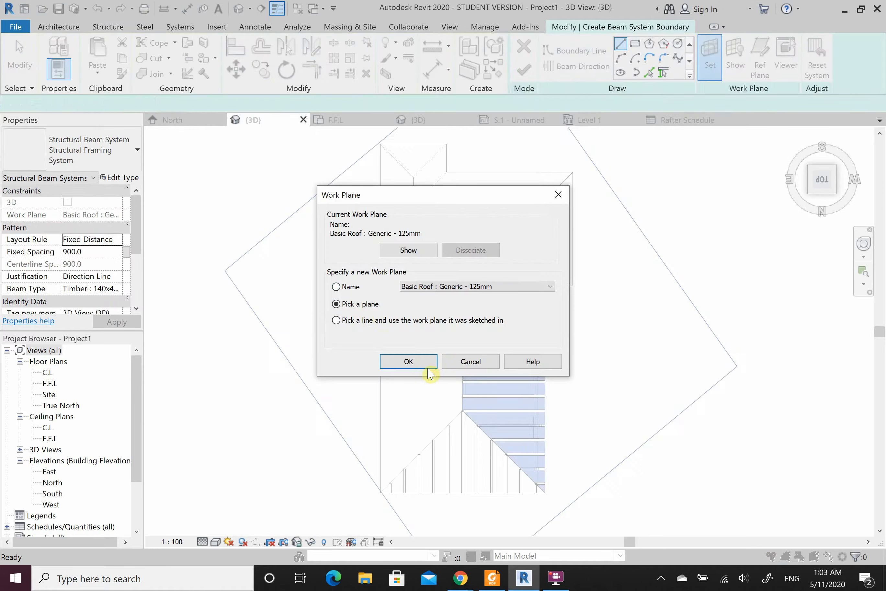
click(429, 367)
click(386, 378)
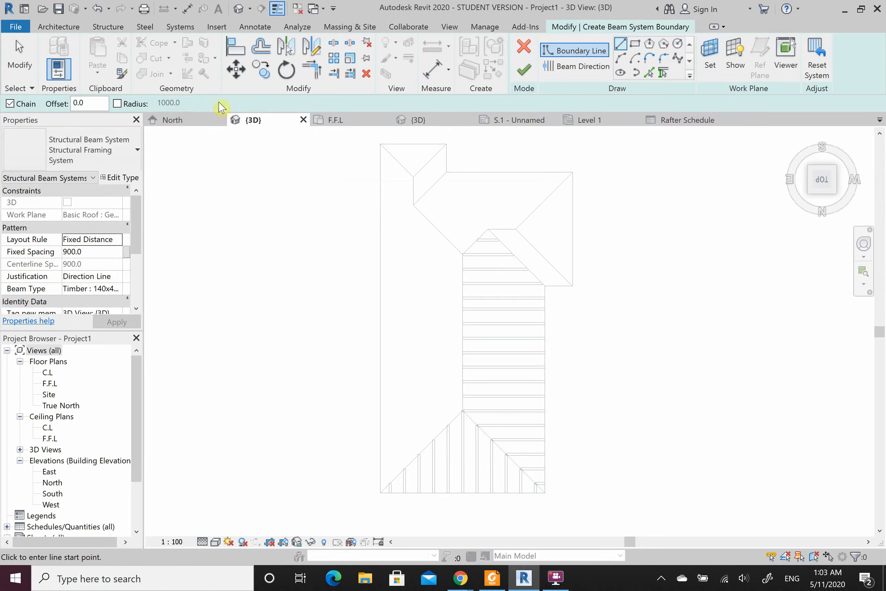
Step: Pick the northeast hip, the east eave and the ridge as boundary lines, undoing any pick on a rafter edge
click(650, 72)
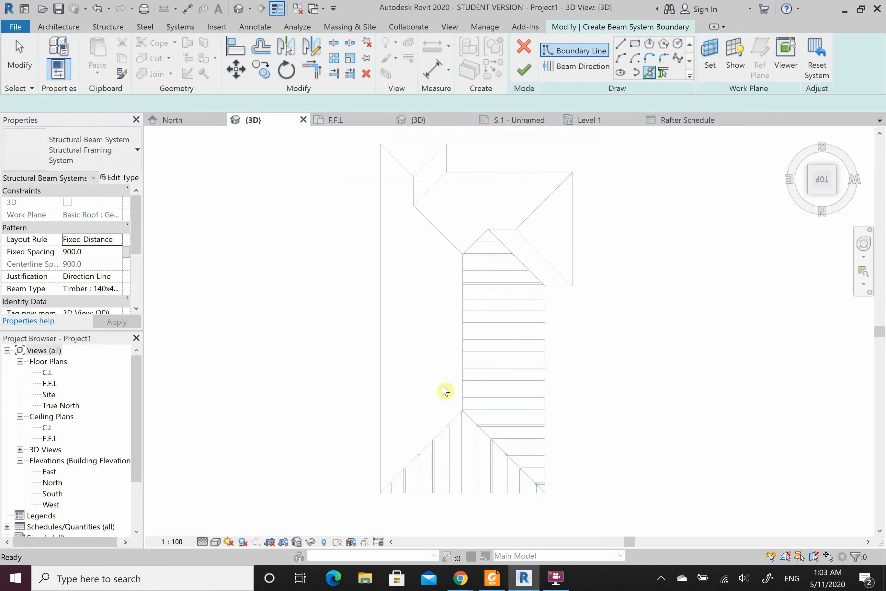
click(437, 434)
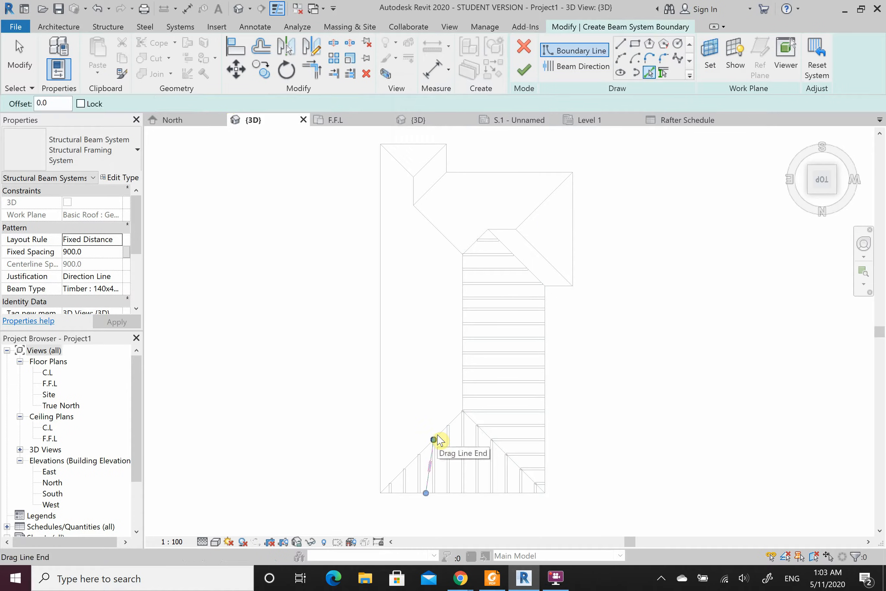
key(ctrl+z)
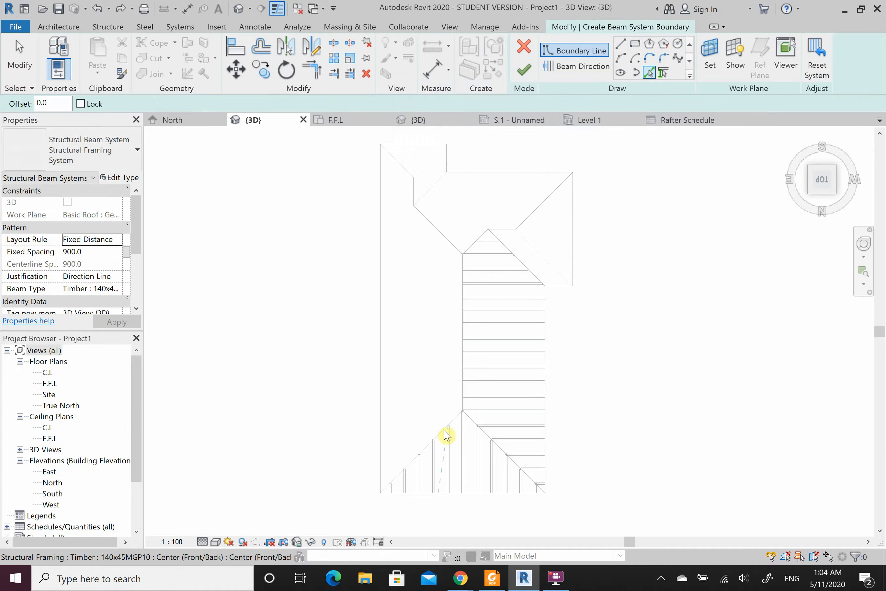
click(441, 432)
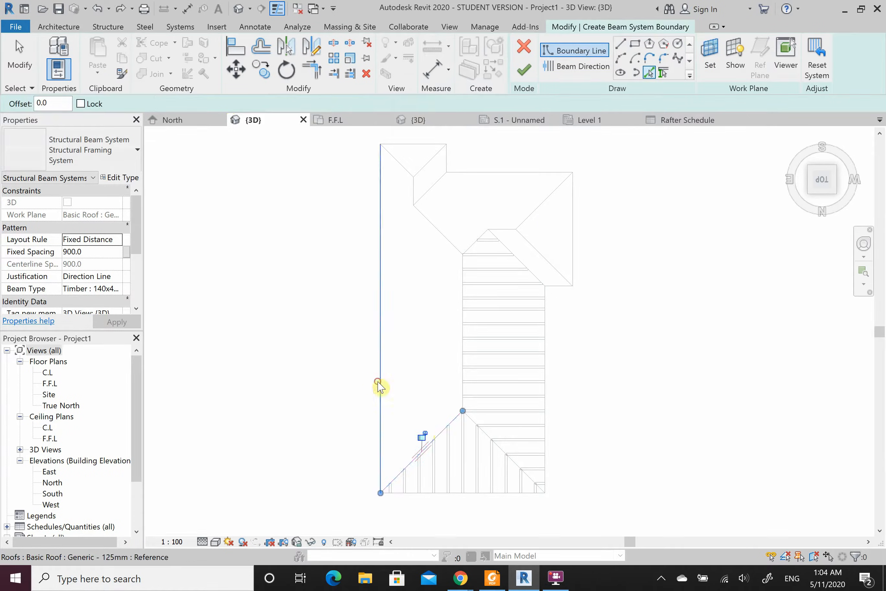
click(379, 383)
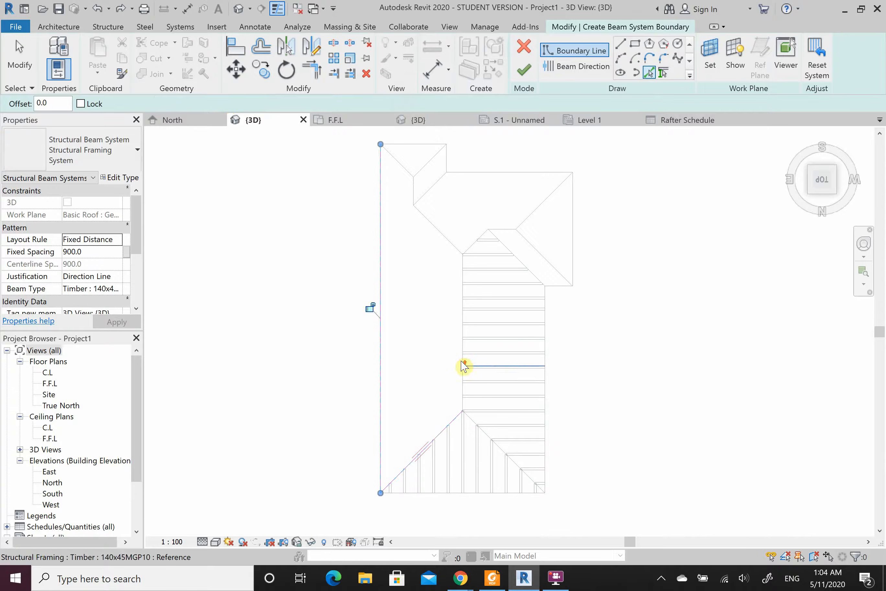
scroll(466, 361, up, 3)
scroll(465, 372, up, 3)
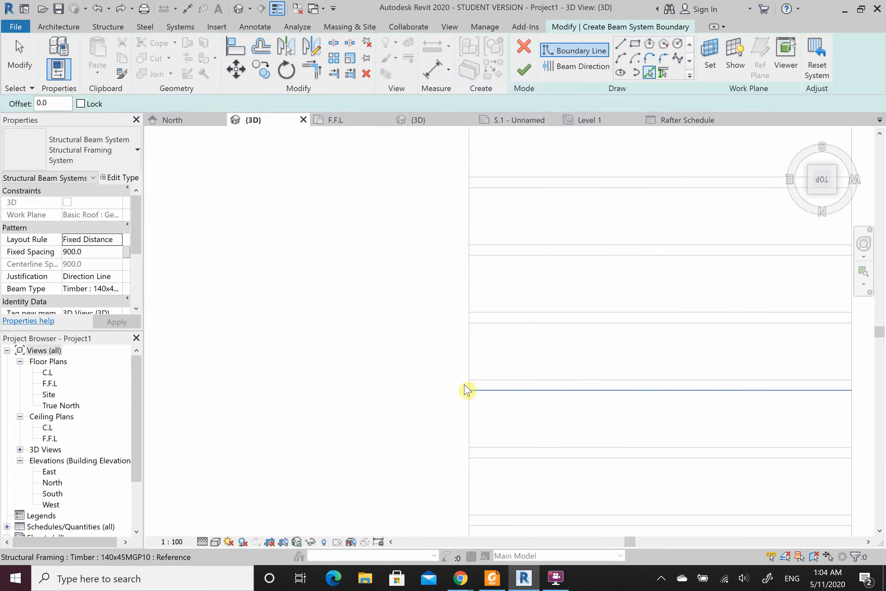
click(464, 356)
scroll(485, 388, down, 5)
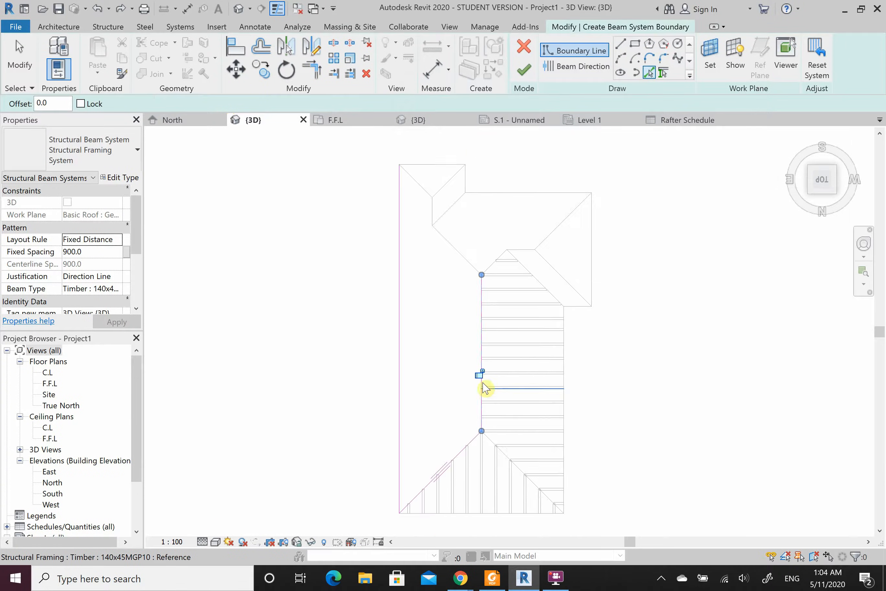
scroll(473, 330, up, 2)
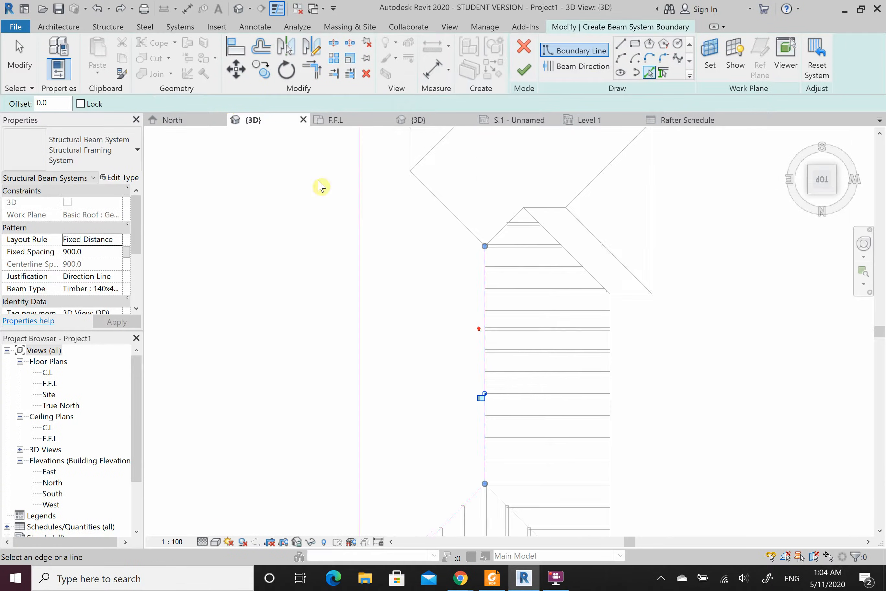
Step: Draw a boundary line from the ridge to the east eave, level with the southernmost full-length west rafter, and trim the outline closed
click(620, 43)
click(484, 311)
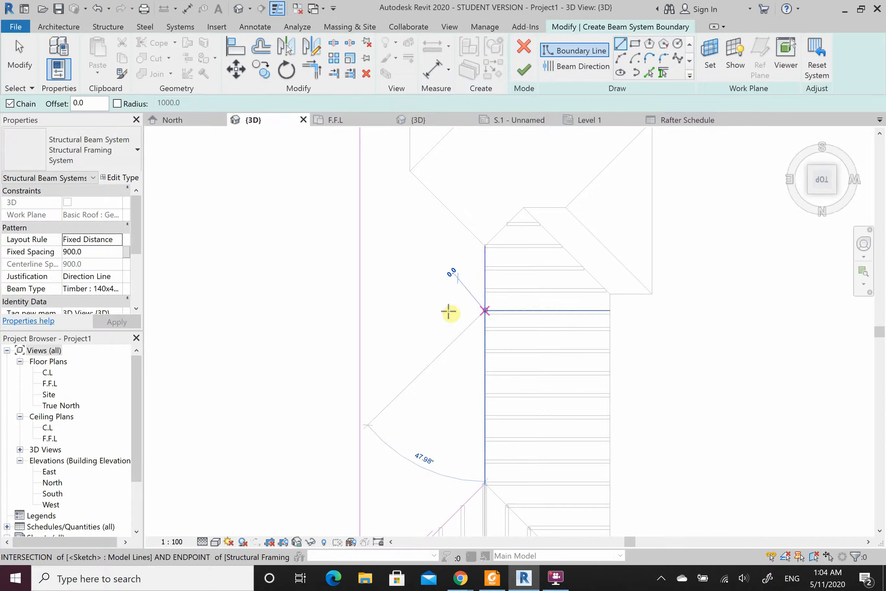
click(362, 311)
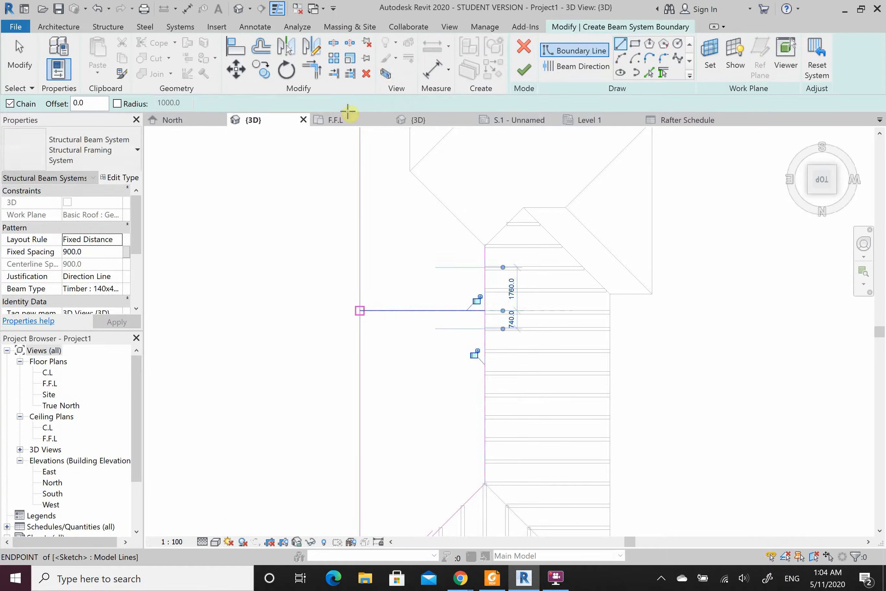
click(311, 69)
click(411, 310)
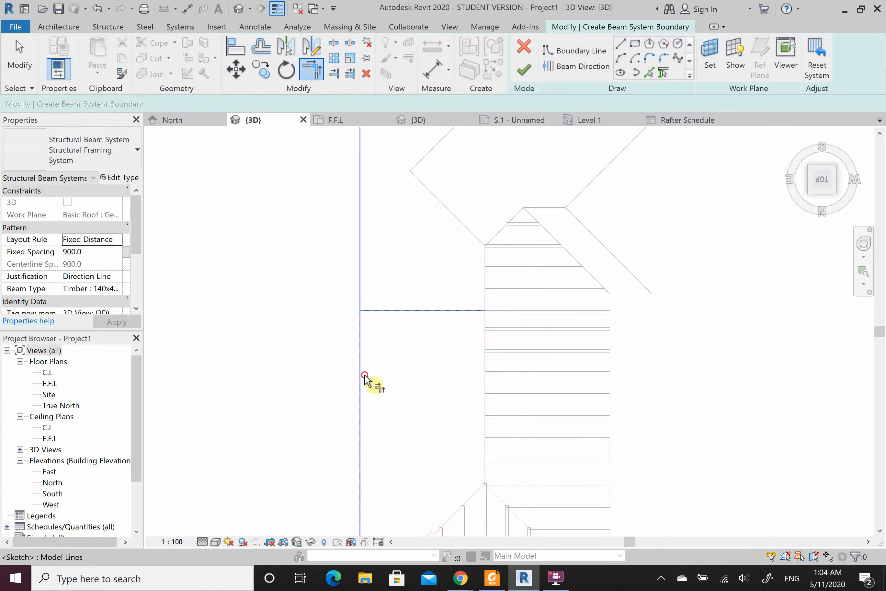
click(486, 386)
scroll(459, 297, down, 2)
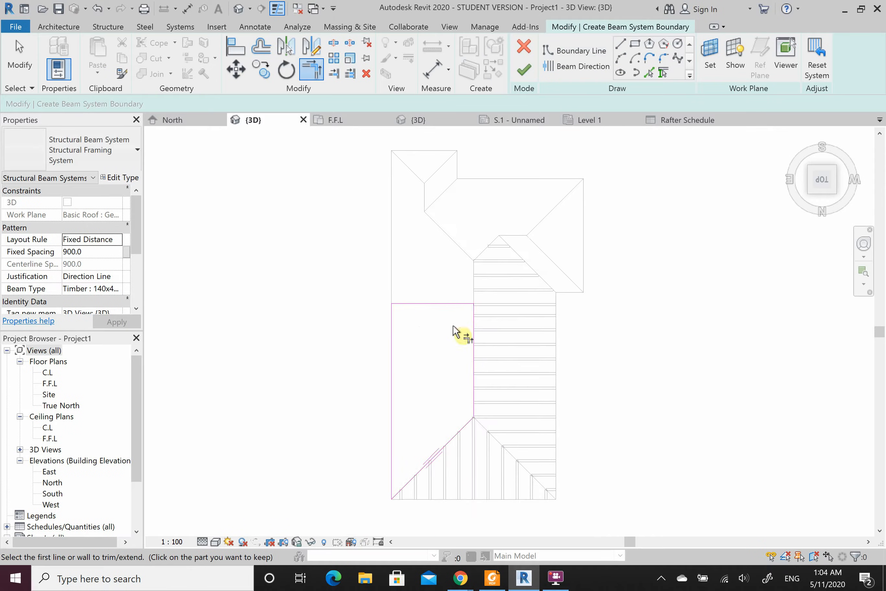
click(459, 428)
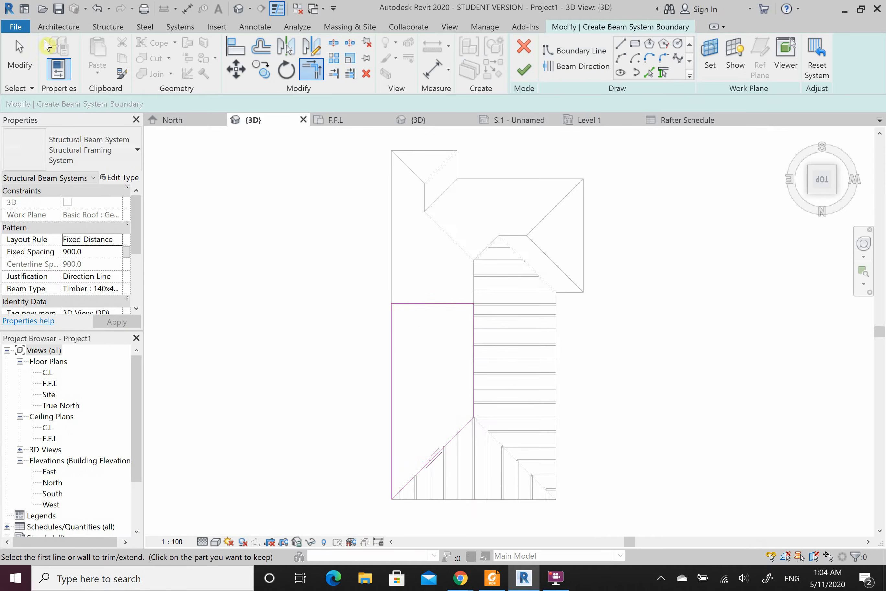
Step: Draw a beam direction line about 960 mm long from the ridge's north end, perpendicular to the ridge, and finish the beam system
click(620, 44)
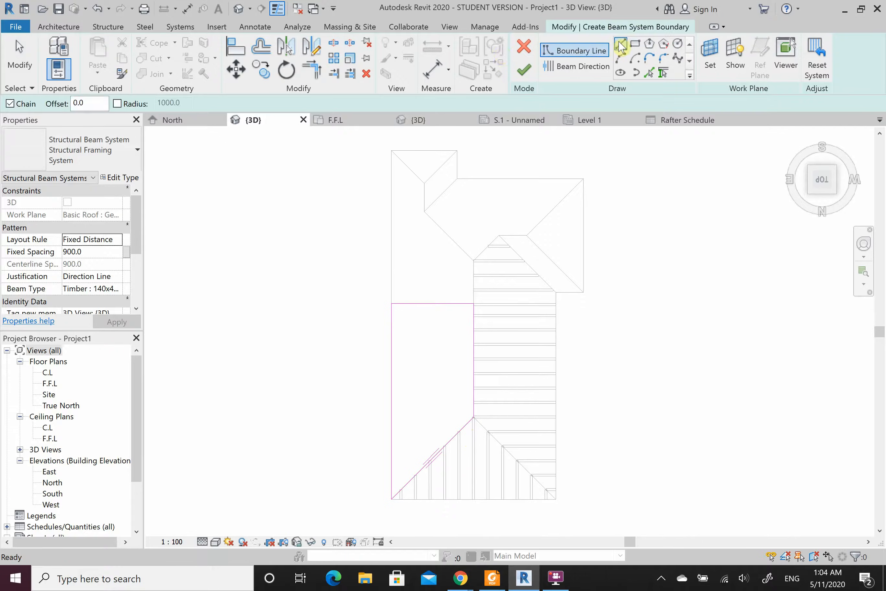
click(600, 67)
scroll(477, 419, up, 5)
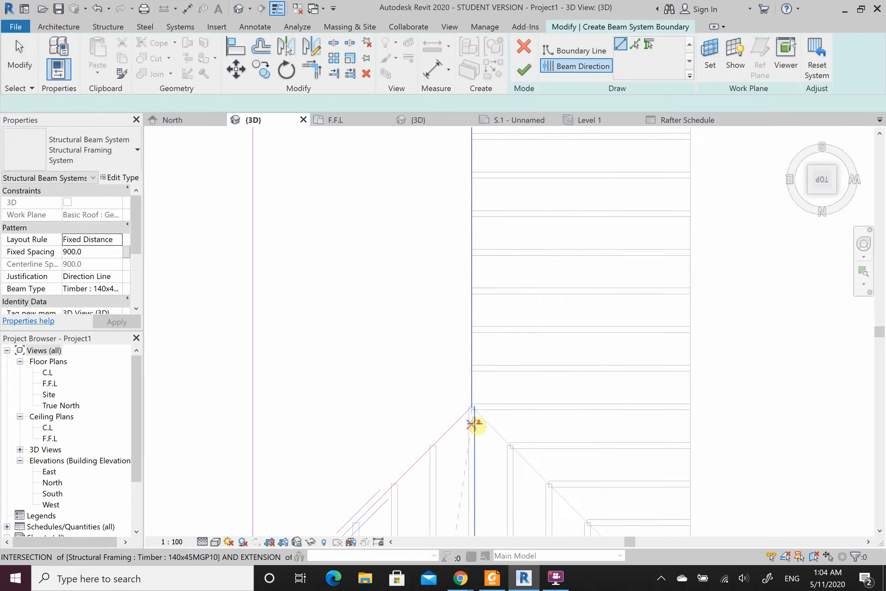
scroll(447, 362, up, 3)
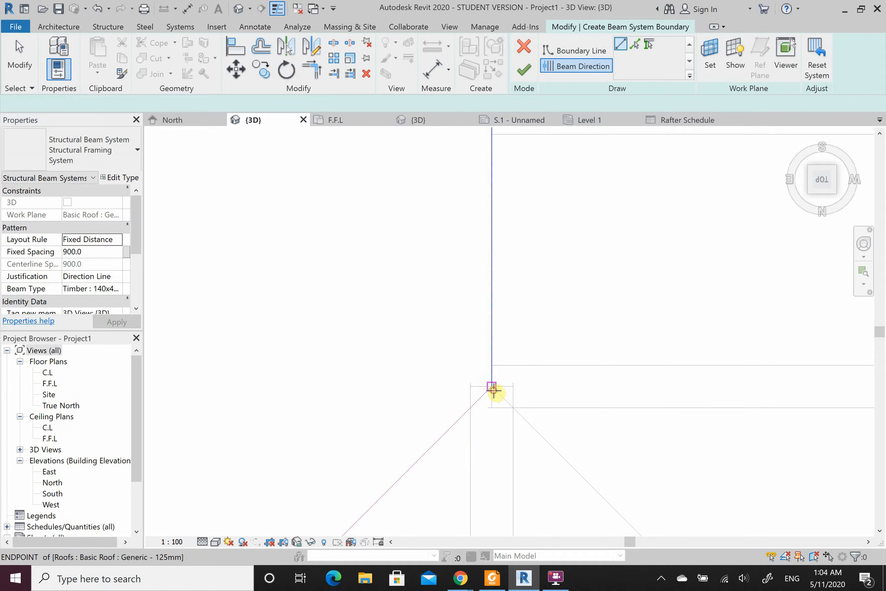
click(492, 386)
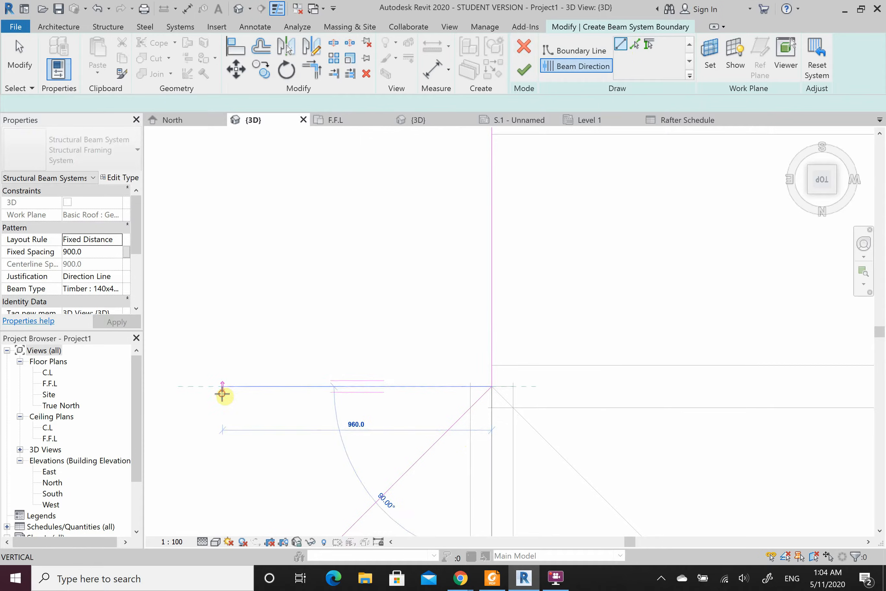
click(222, 394)
scroll(467, 369, down, 6)
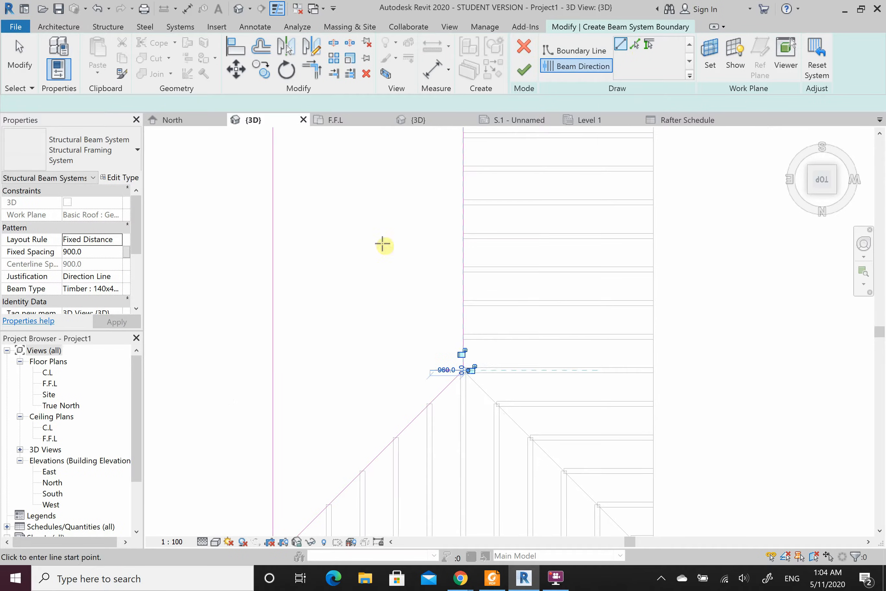
click(527, 76)
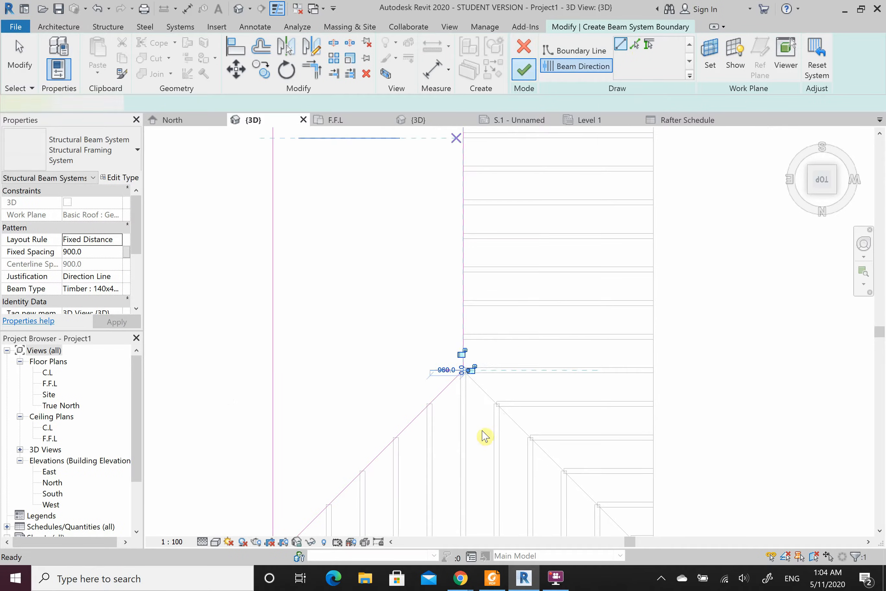
scroll(484, 436, down, 4)
key(Escape)
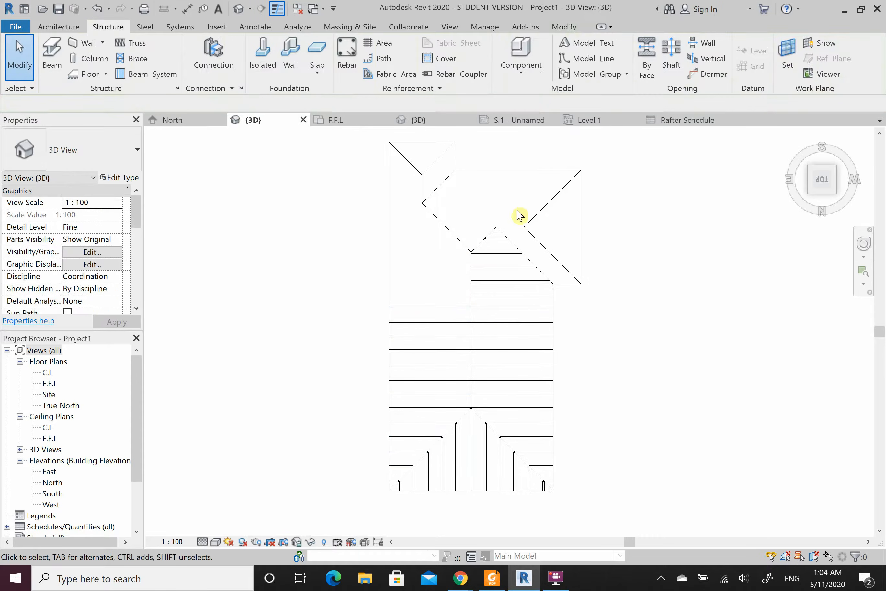
Step: Start another beam system on the east slope and pick the ridge, the southeast hip and the east eave as boundary lines
scroll(471, 179, up, 2)
scroll(389, 375, down, 2)
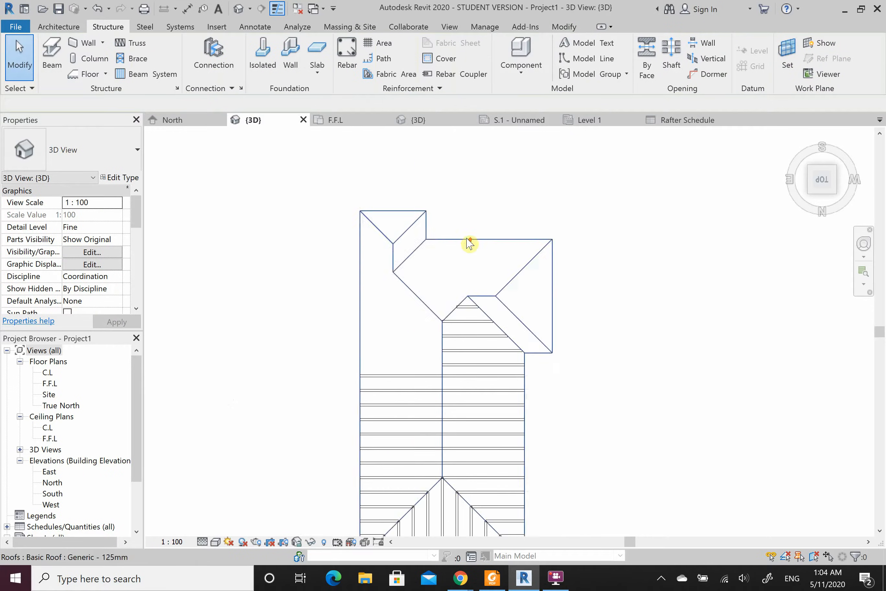
click(152, 75)
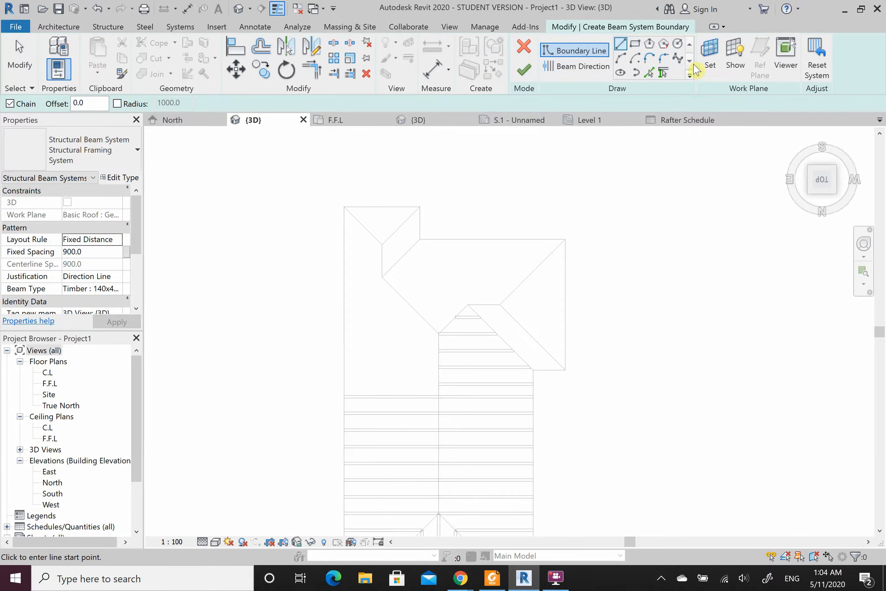
click(652, 74)
scroll(437, 368, up, 2)
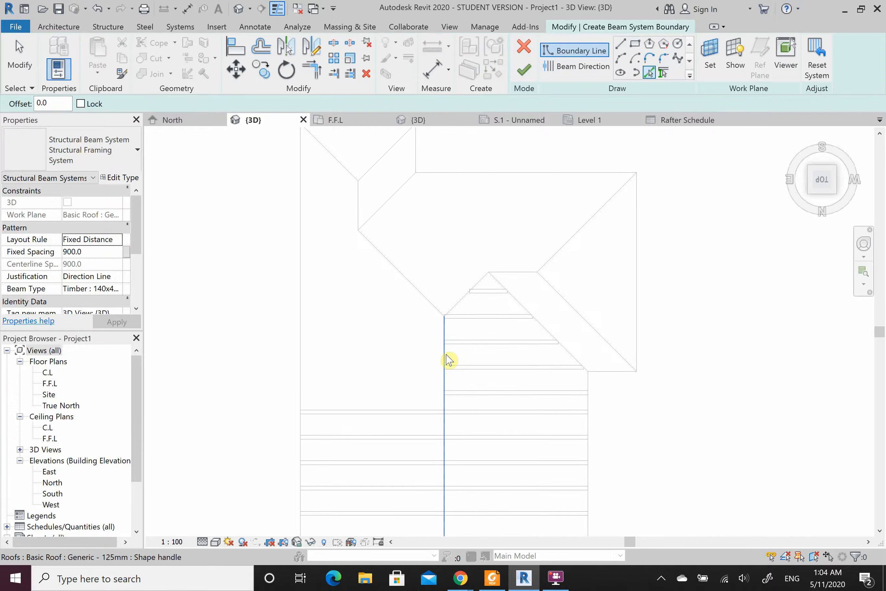
click(446, 354)
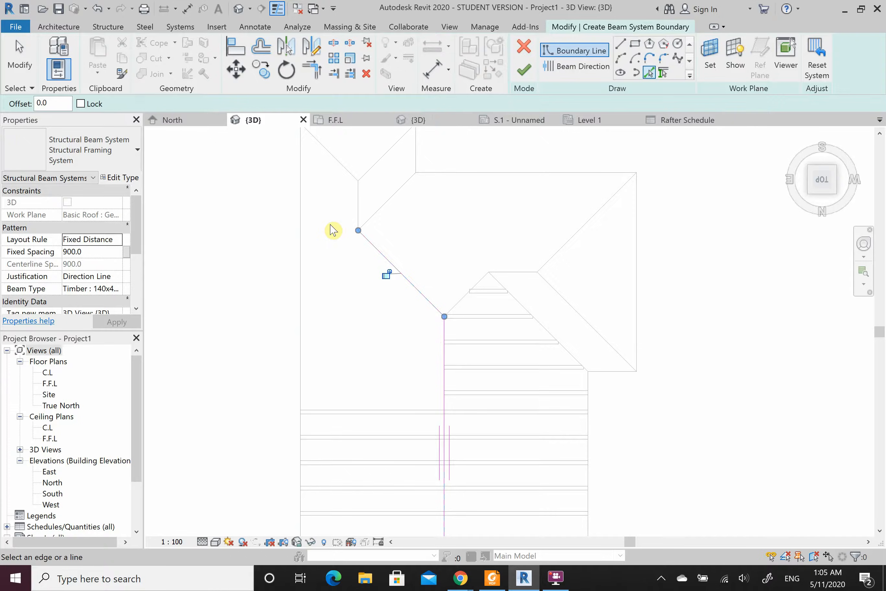
click(303, 343)
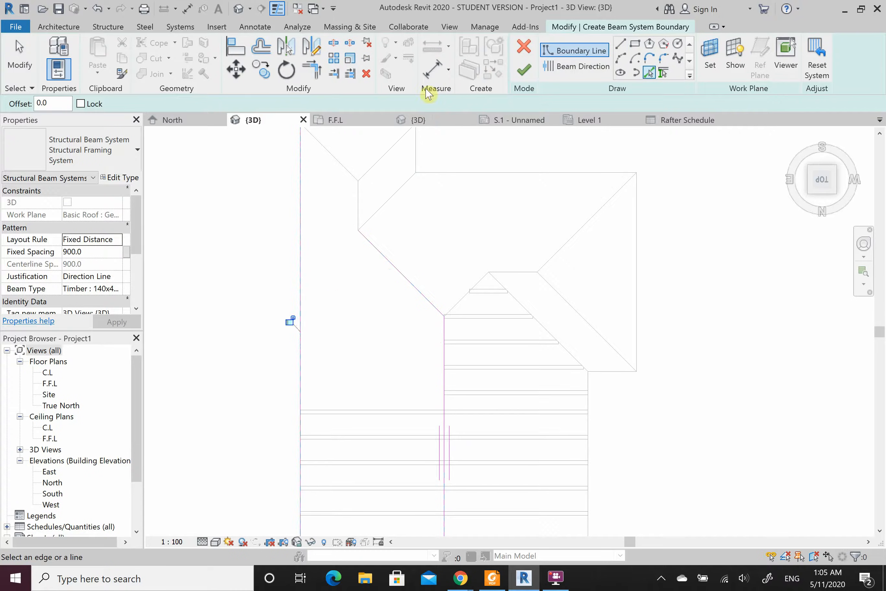
Step: Draw two boundary lines to the east eave, one from the ridge along the southernmost east rafter, one from the middle of the southeast hip
click(622, 48)
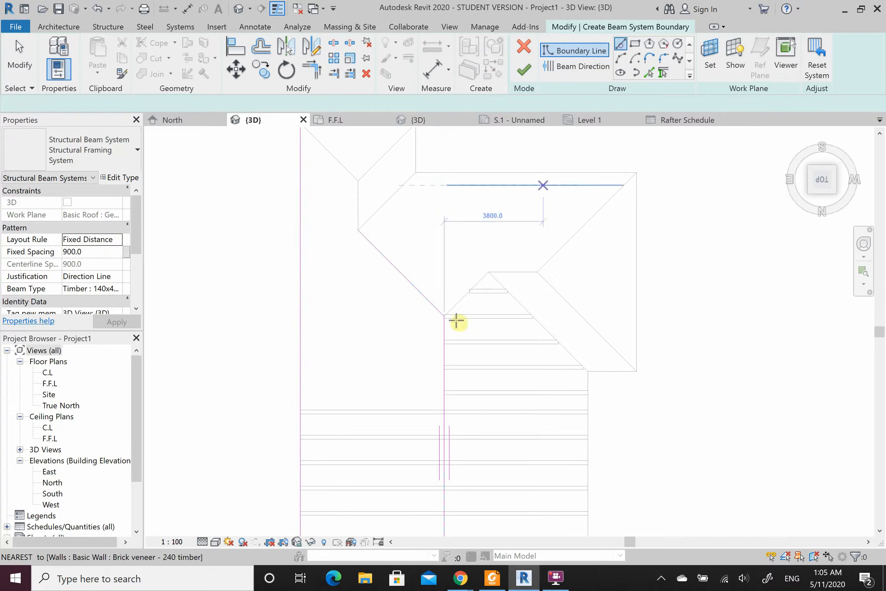
click(442, 411)
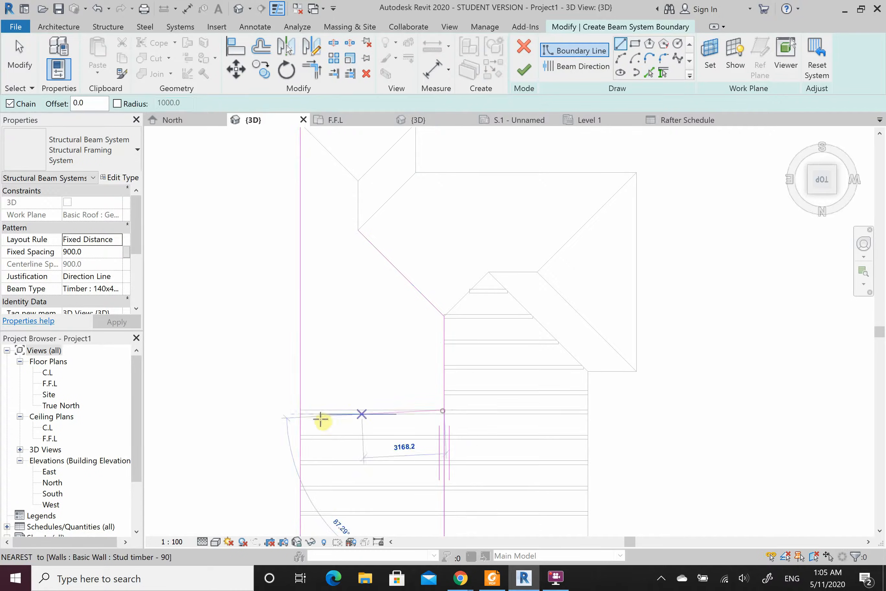
click(300, 410)
key(Escape)
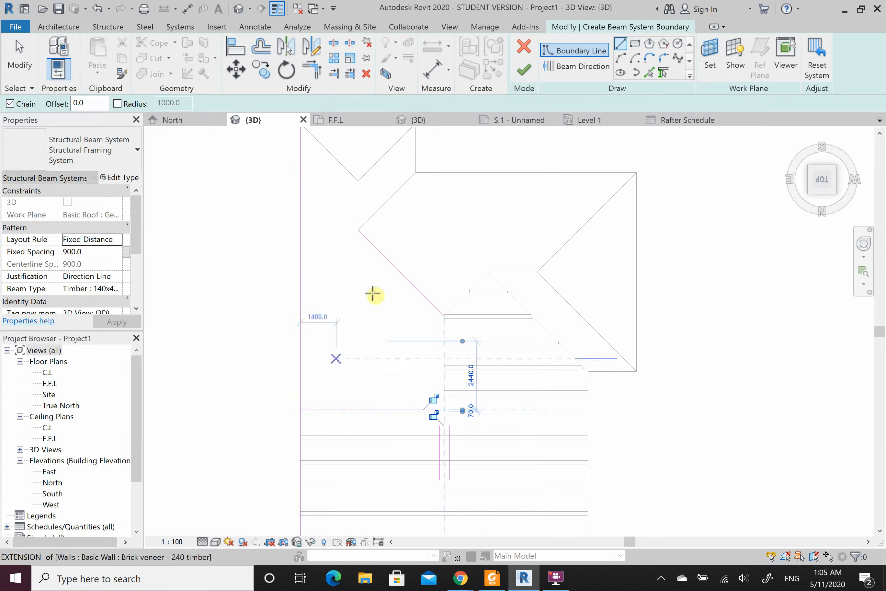
click(405, 274)
click(301, 274)
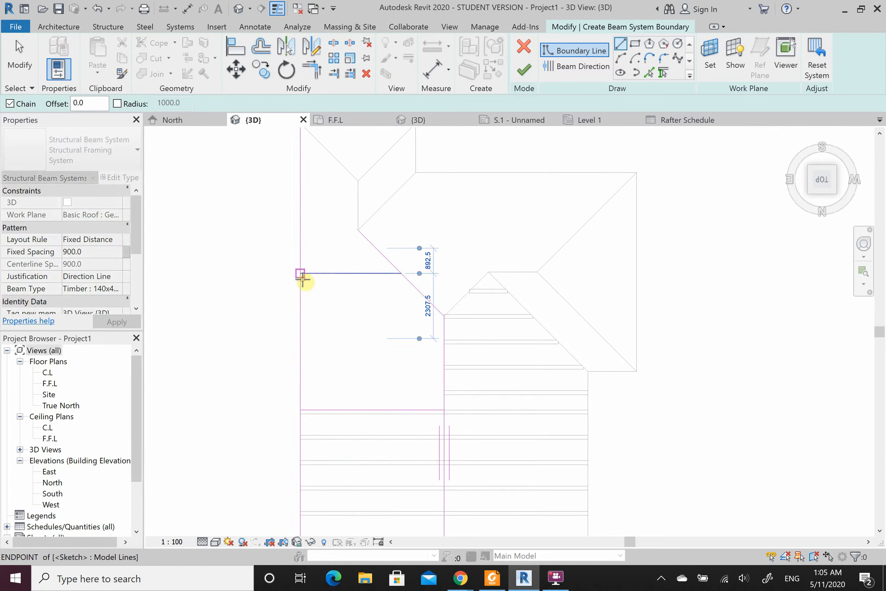
key(Escape)
Step: Trim the east slope's boundary lines at their corners into a closed outline between the ridge, southeast hip and east eave
click(312, 69)
click(331, 273)
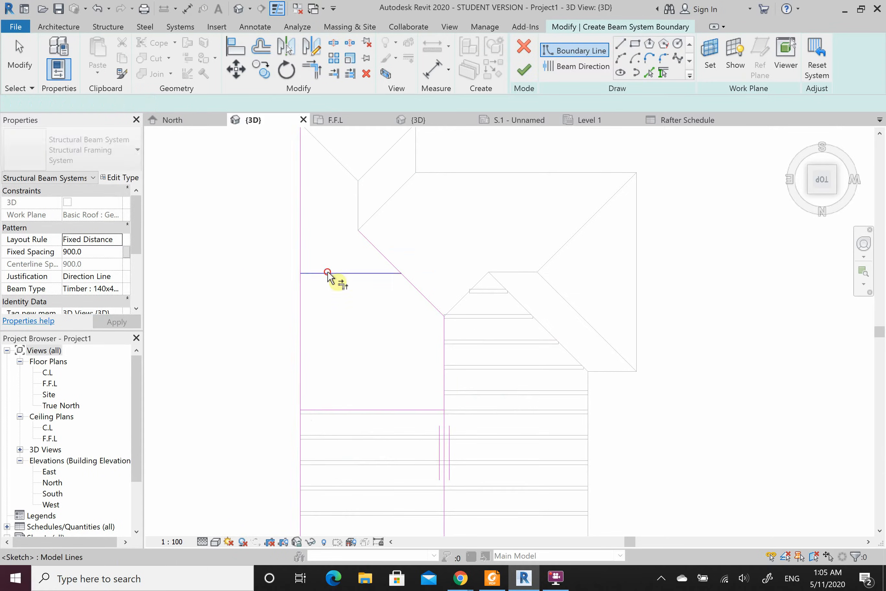
click(301, 318)
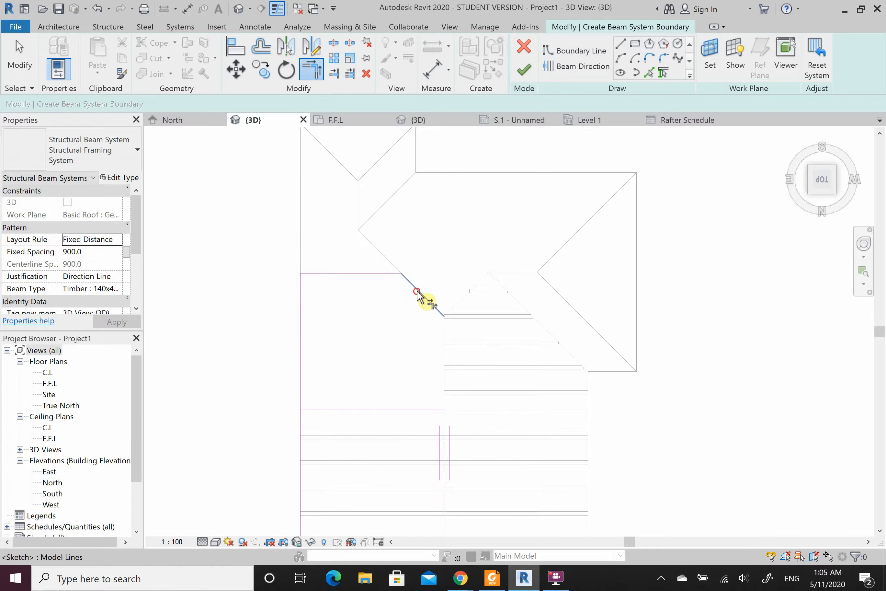
click(445, 340)
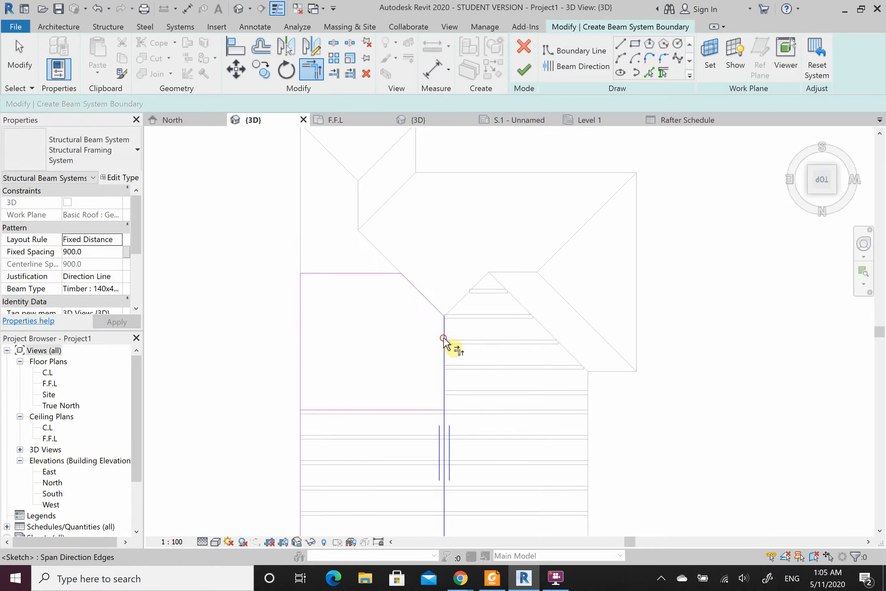
click(393, 410)
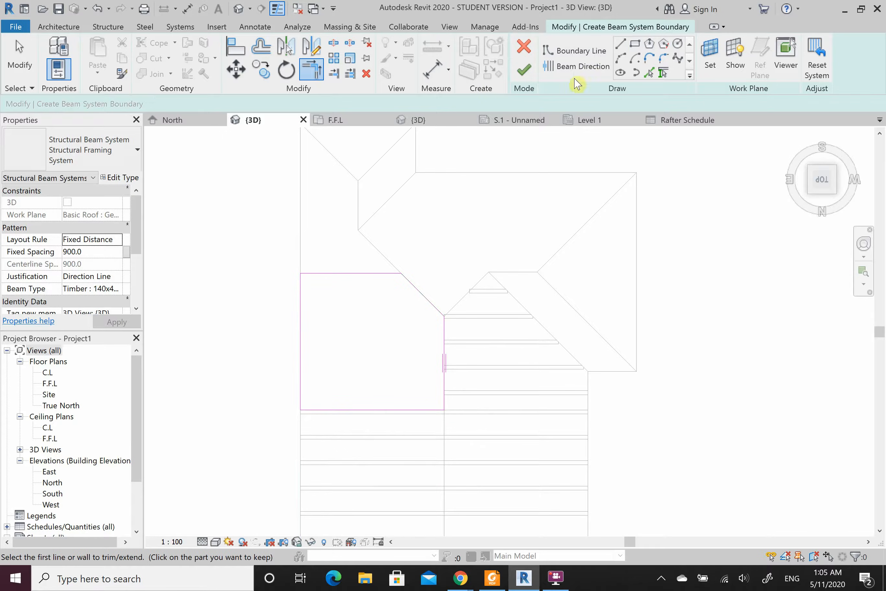
Step: Draw a beam direction line about 620 mm long from the ridge's south end towards the east eave, perpendicular to the ridge
click(585, 67)
scroll(438, 328, up, 4)
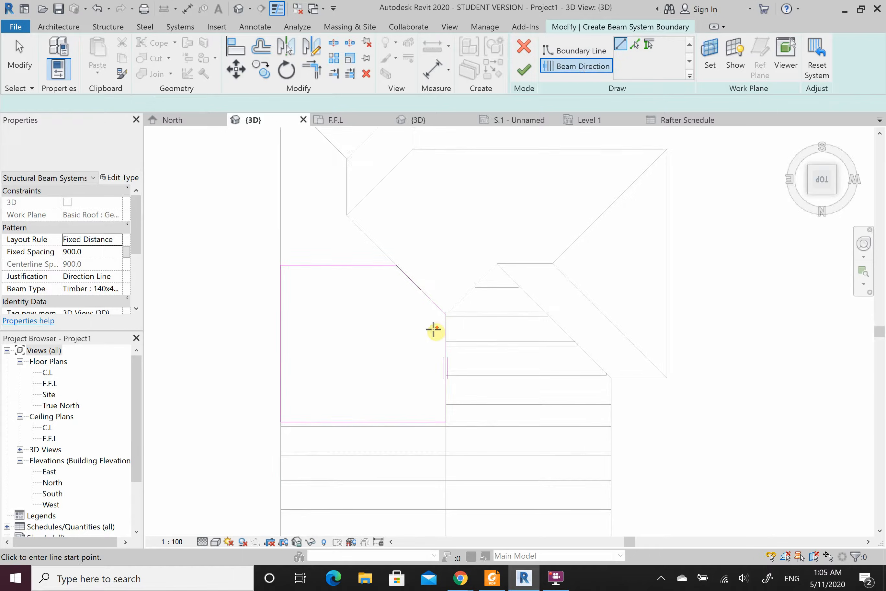
scroll(458, 304, up, 3)
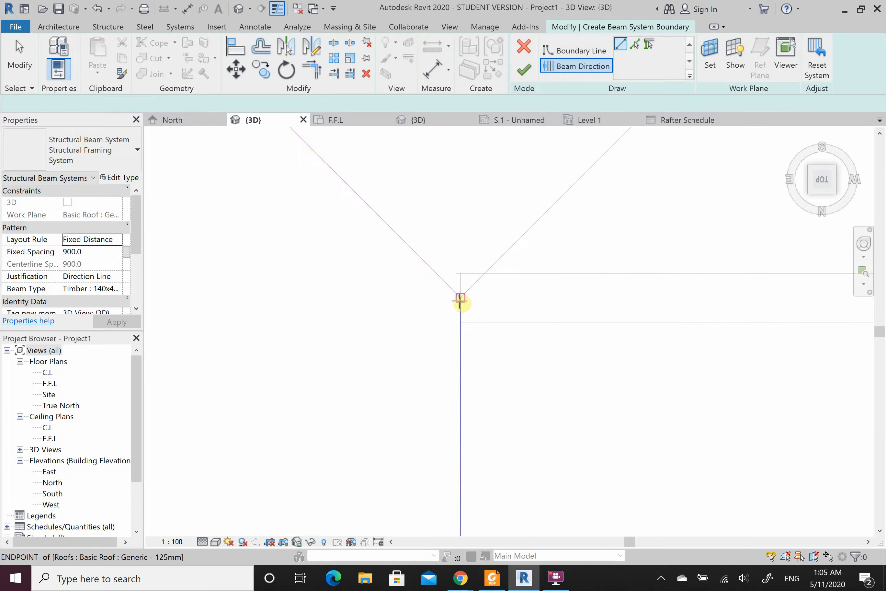
click(457, 303)
click(263, 303)
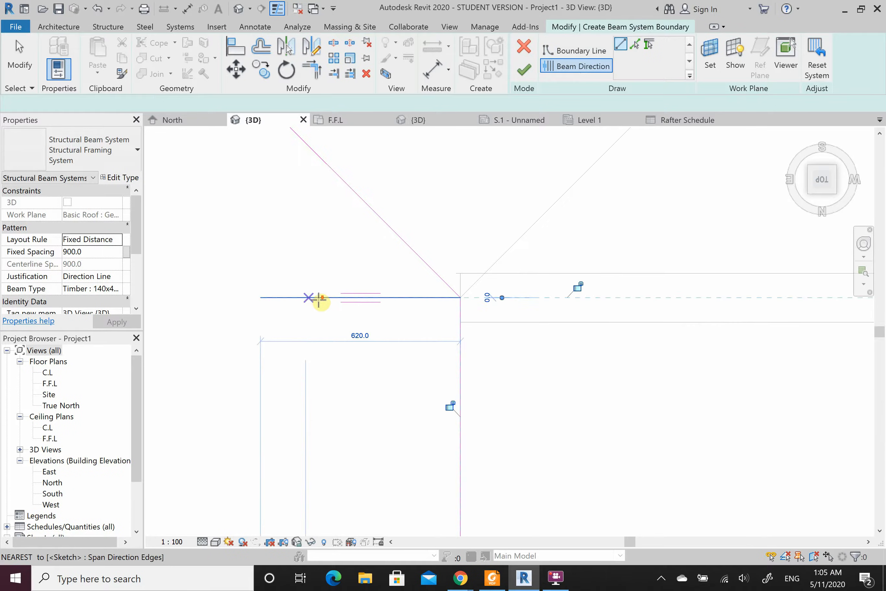
scroll(311, 301, down, 3)
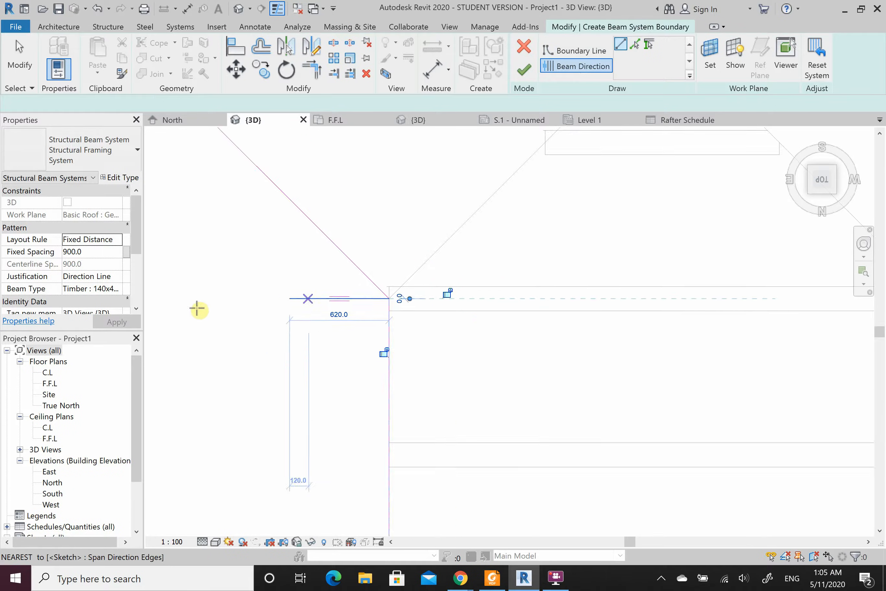
Step: Apply the Direction Line justification to the beam layout and finish the east slope's beam system
click(116, 281)
click(103, 322)
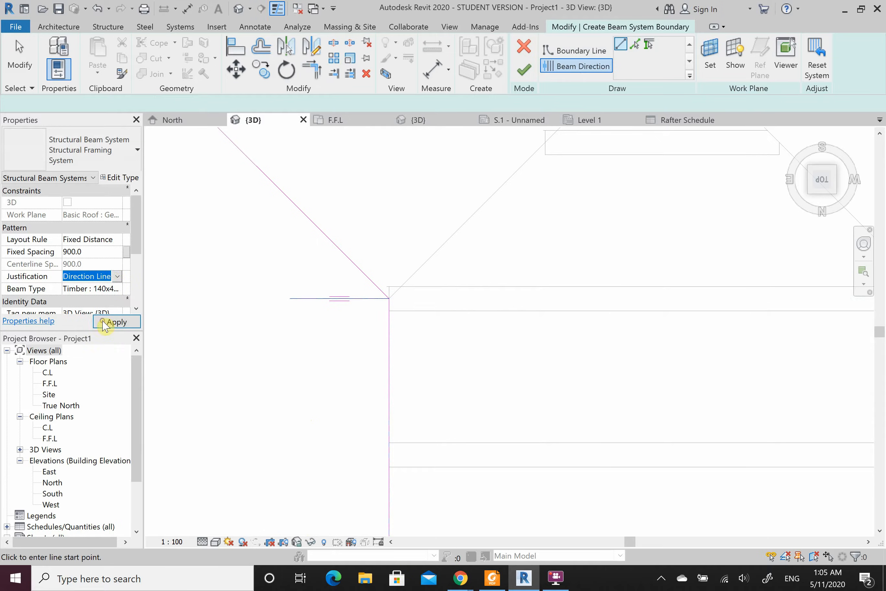
scroll(453, 293, down, 3)
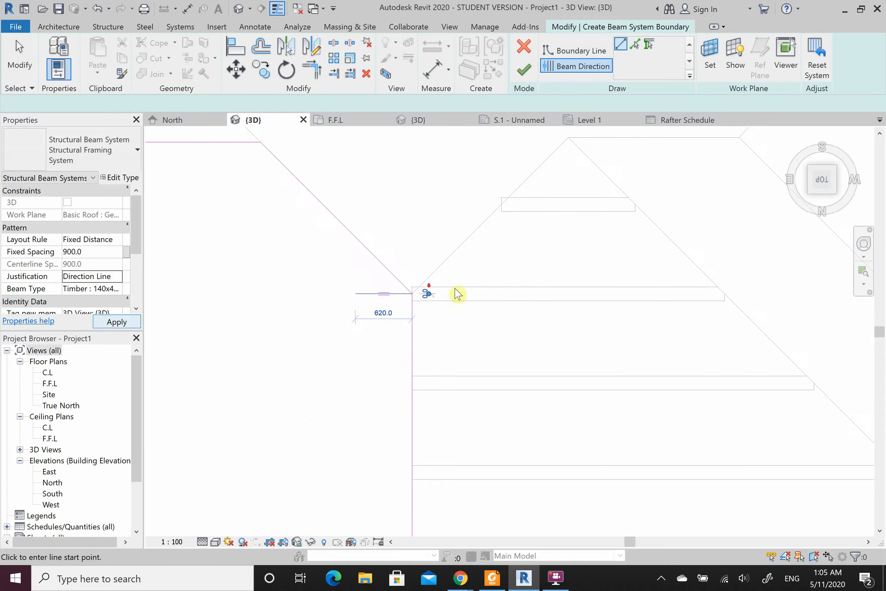
click(524, 70)
scroll(469, 293, down, 3)
key(Escape)
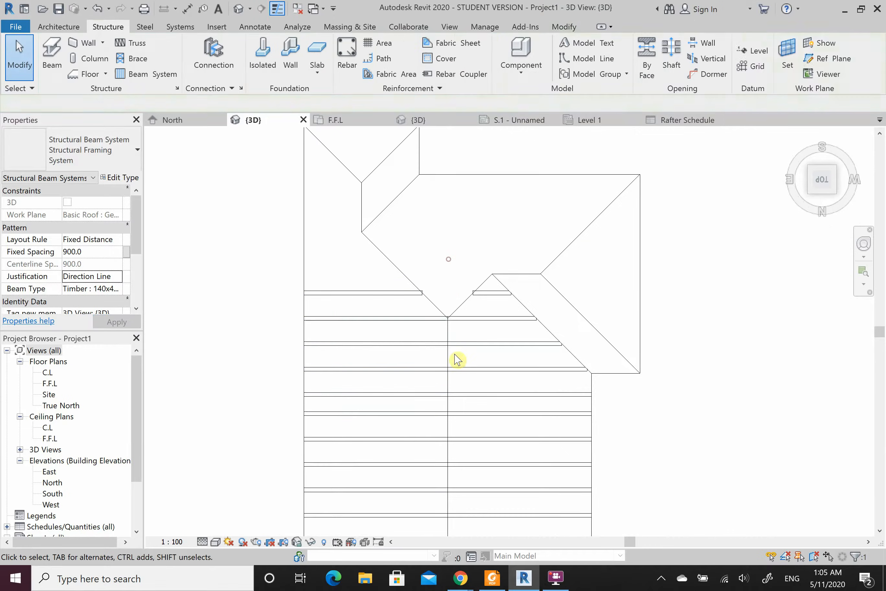
Step: Start another beam system on the east slope and pick the east eave, the southeast hip and the short south ridge as boundary lines
scroll(414, 263, down, 3)
scroll(414, 263, up, 4)
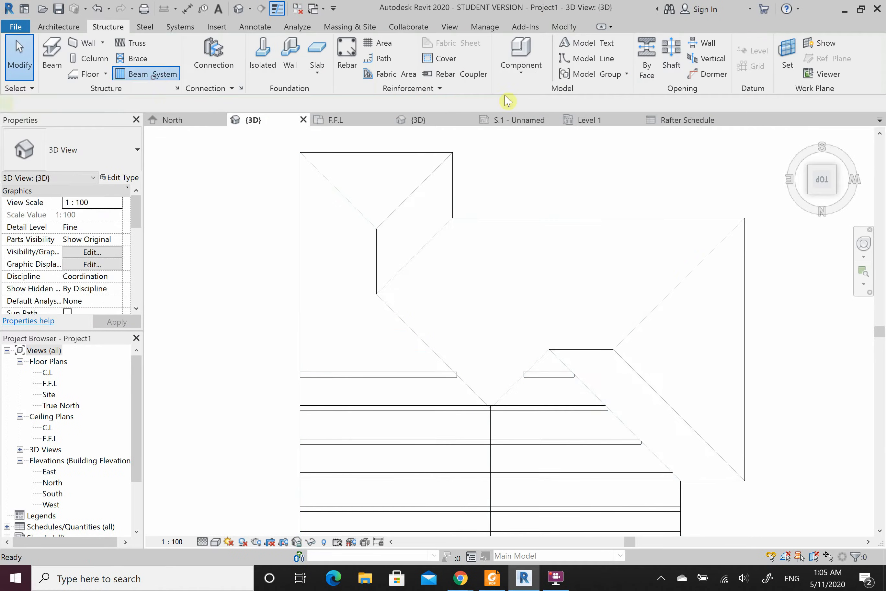
key(b)
key(s)
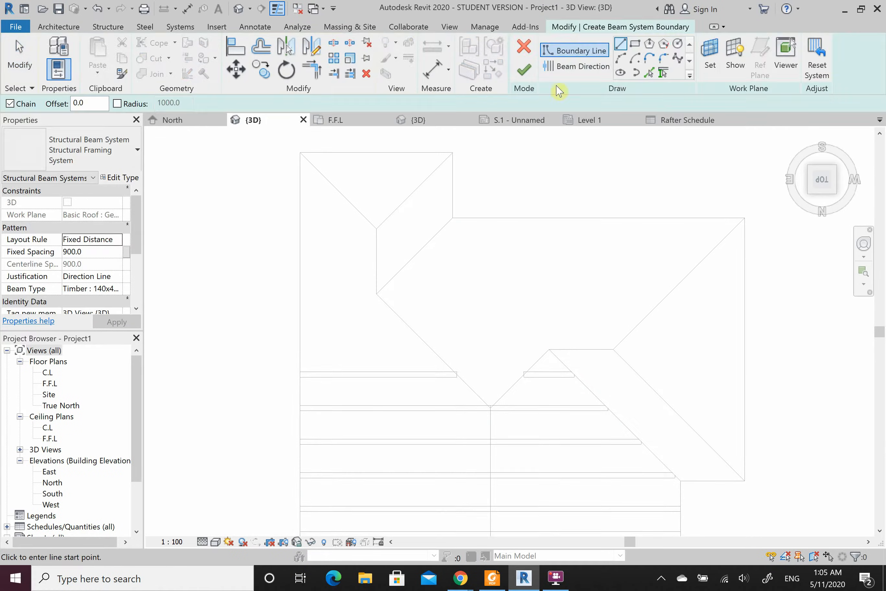
click(654, 72)
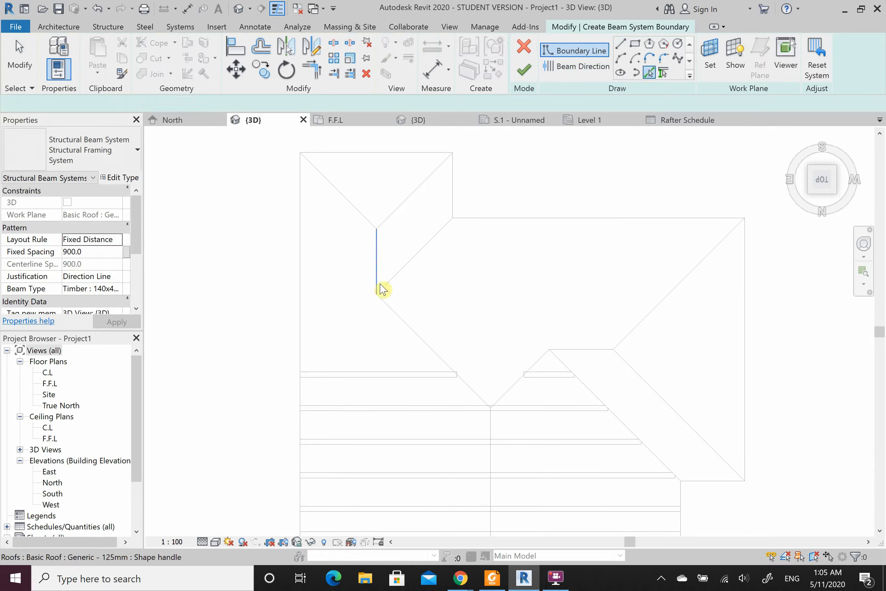
click(302, 329)
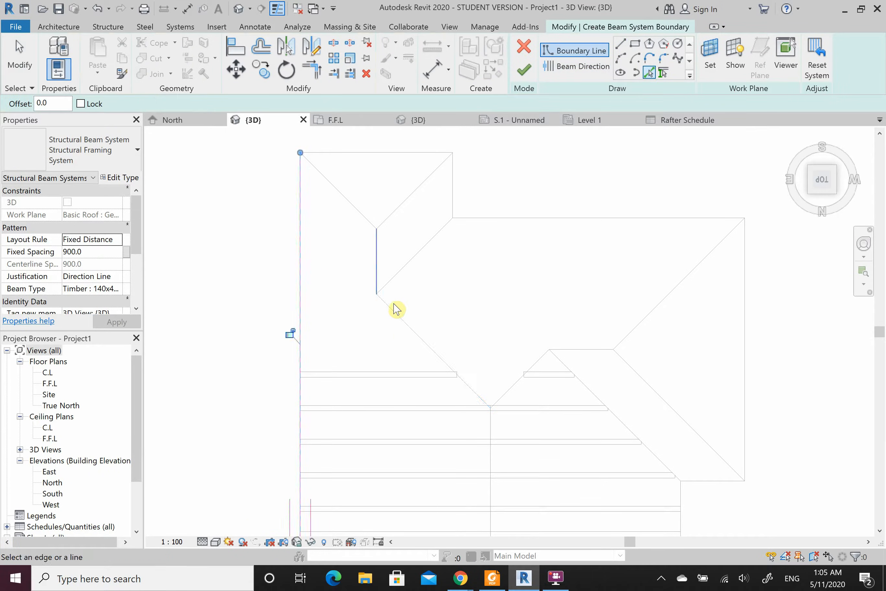
click(422, 342)
click(374, 253)
scroll(372, 252, up, 2)
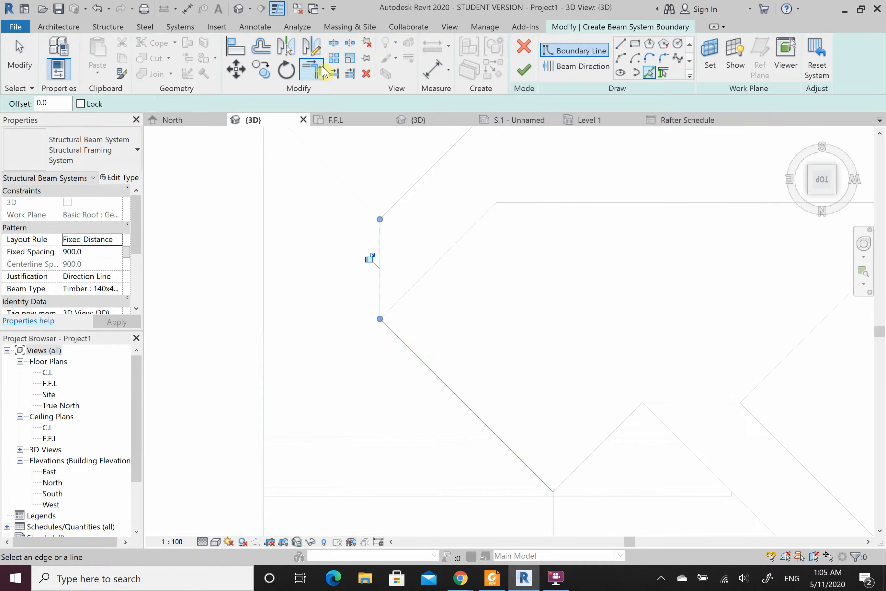
Step: Draw two boundary lines to the east eave, one from the middle of the short south ridge, one from the hip along the southernmost east rafter
click(621, 43)
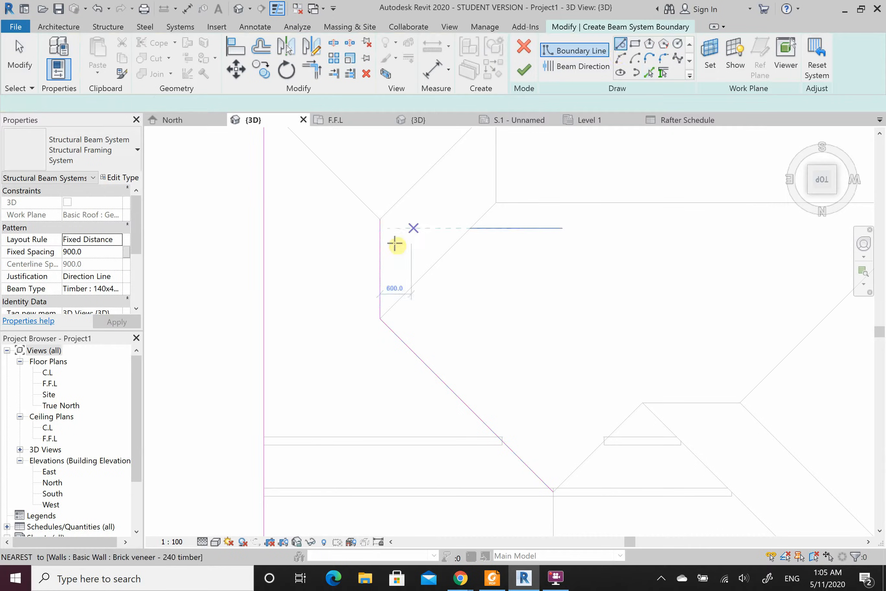
click(379, 264)
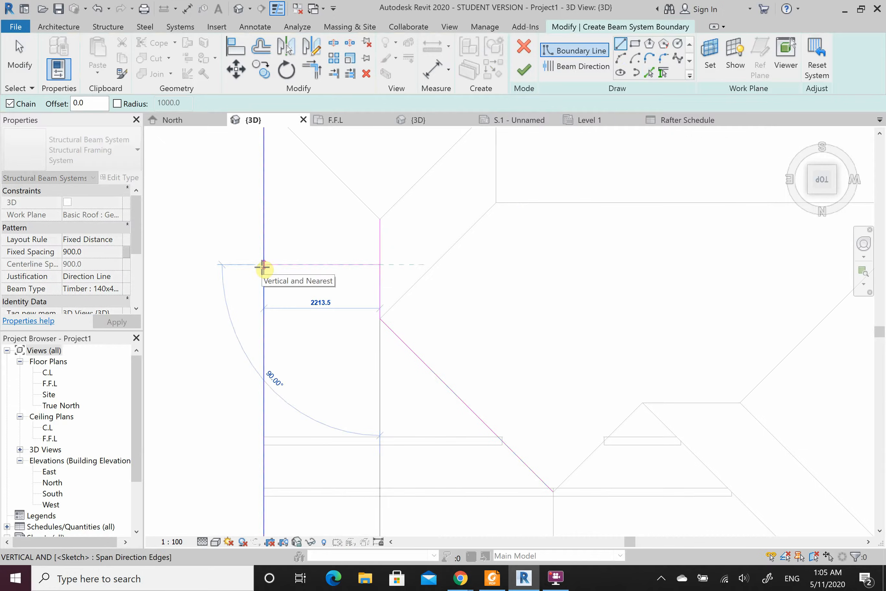
click(263, 266)
scroll(425, 263, down, 1)
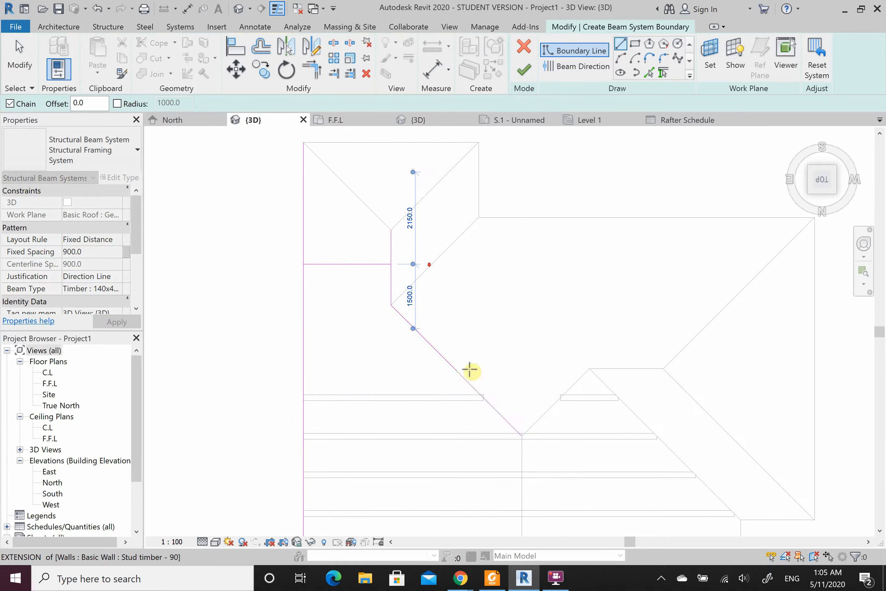
click(481, 394)
click(310, 394)
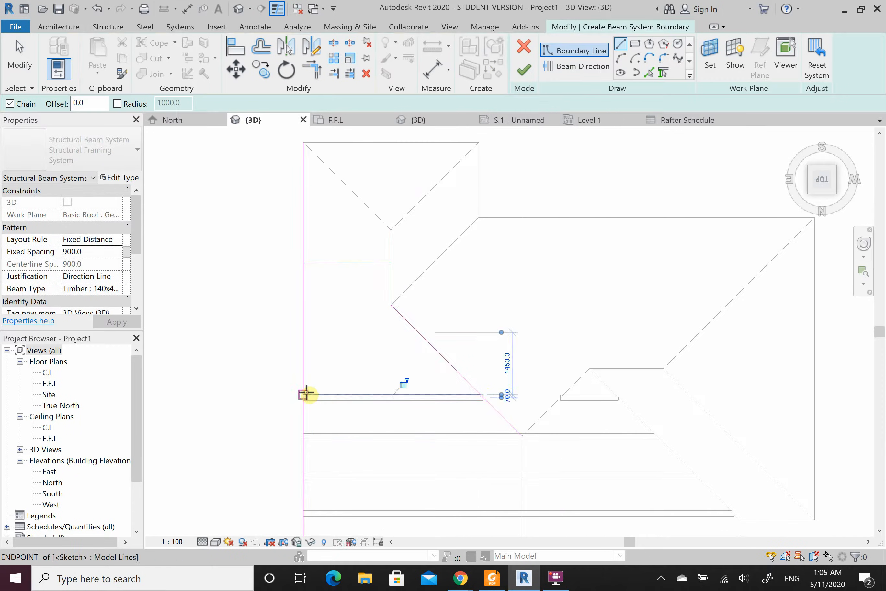
Step: Trim the new boundary lines with the east eave, short ridge and southeast hip into a closed outline
click(316, 69)
click(350, 263)
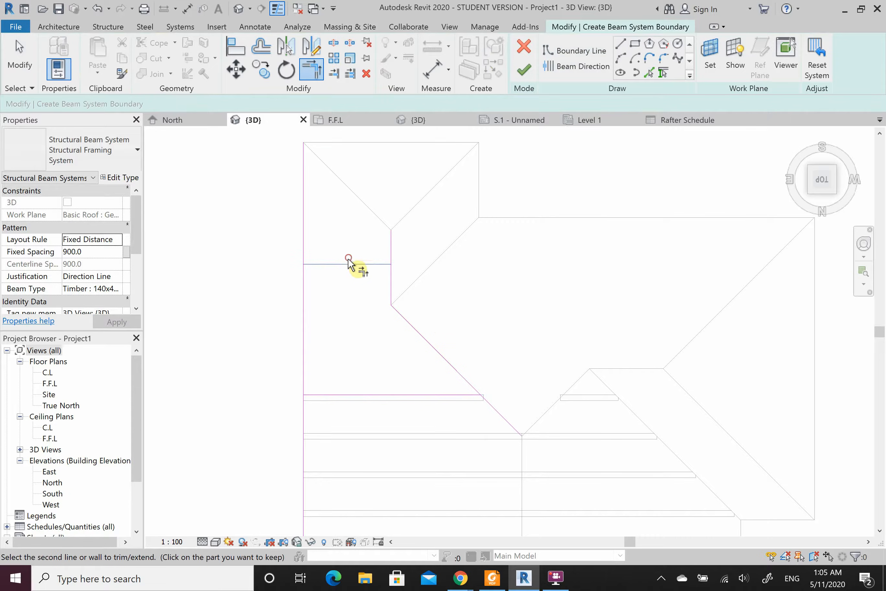
click(346, 264)
click(300, 300)
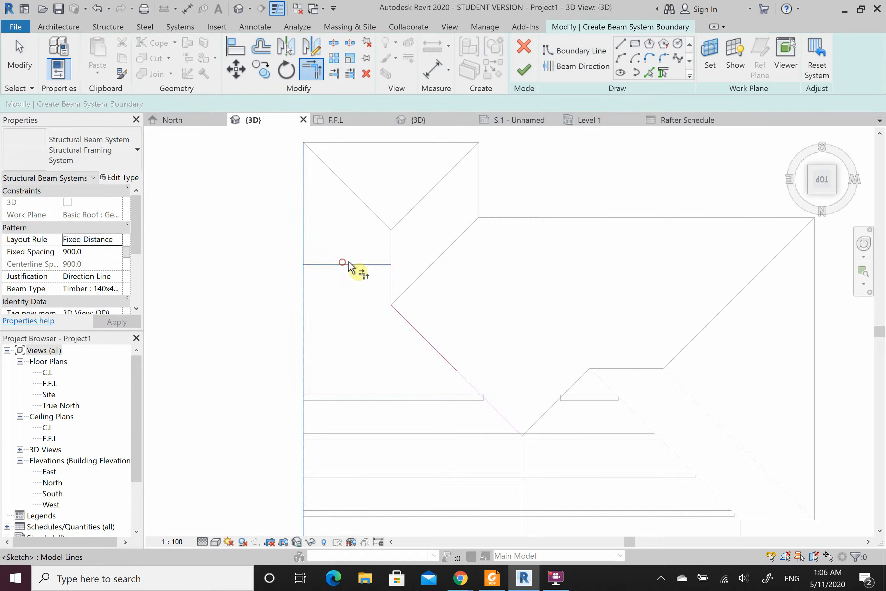
click(393, 281)
click(372, 266)
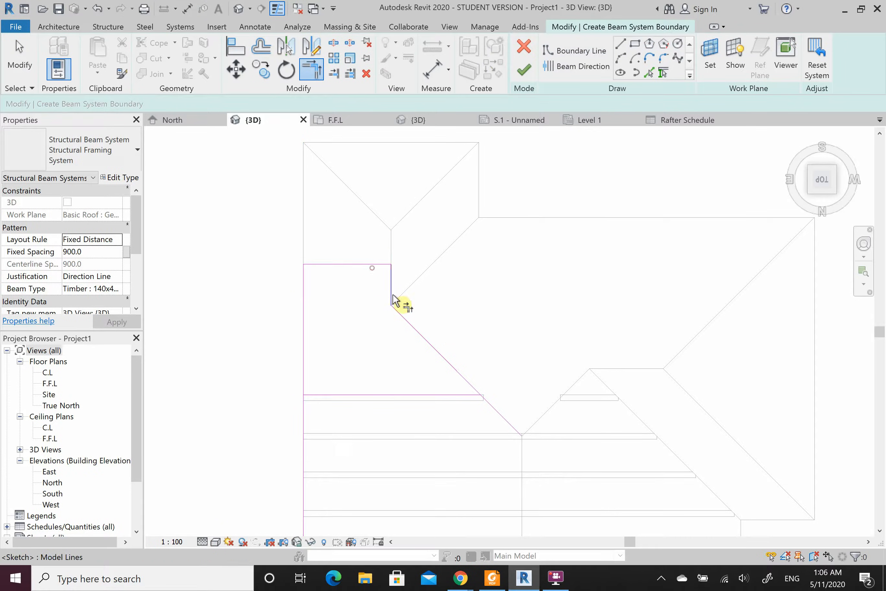
click(424, 341)
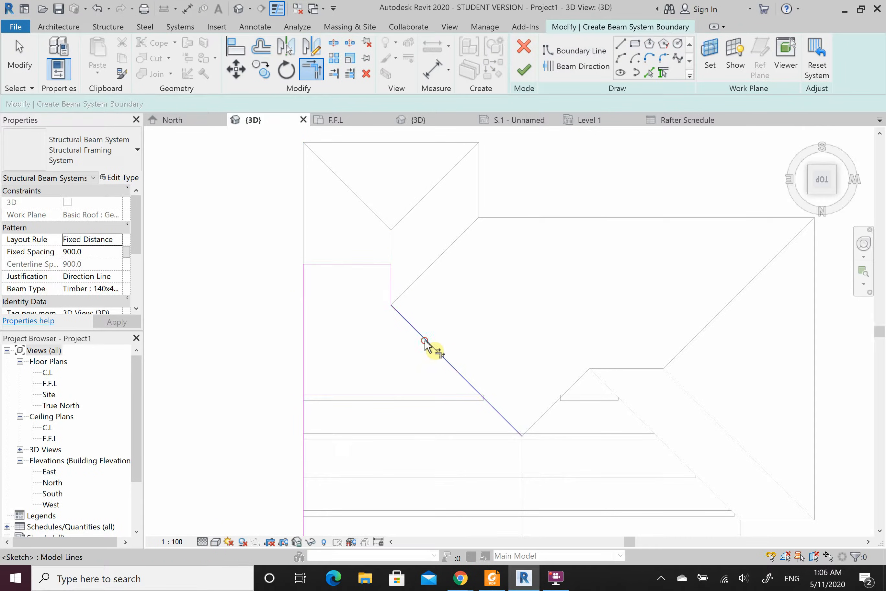
click(420, 395)
click(306, 351)
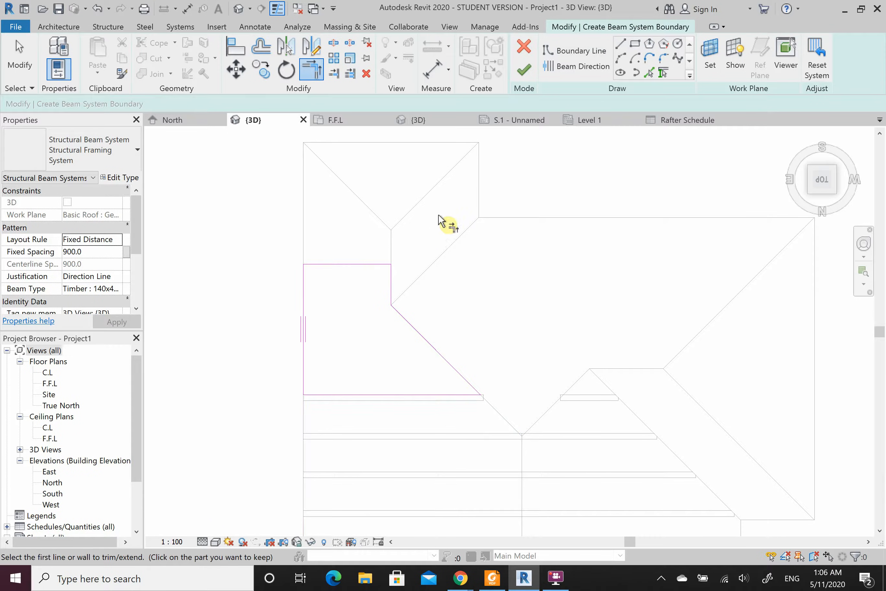
Step: Draw a beam direction line about 1200 mm long from the short ridge's north end, perpendicular to that ridge, and finish the beam system
click(599, 67)
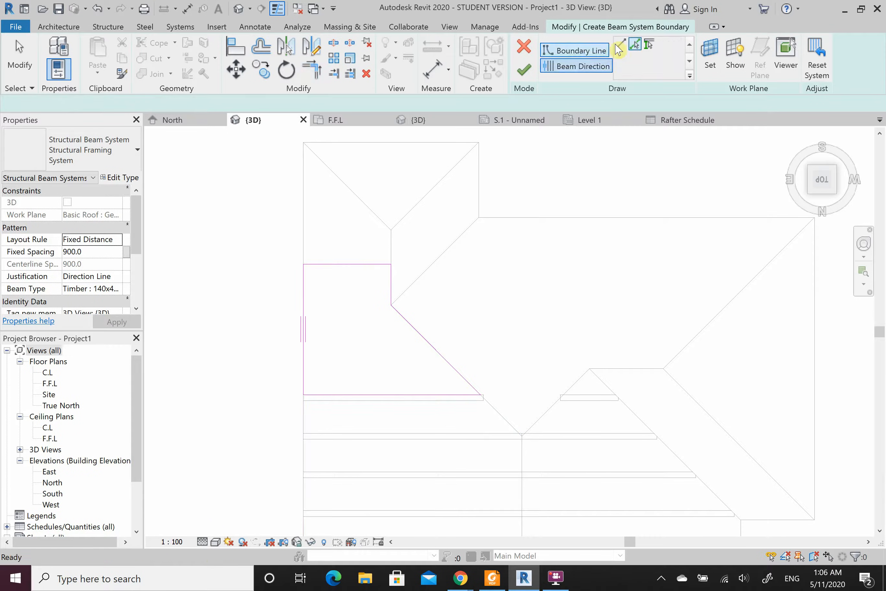
scroll(428, 296, up, 3)
click(389, 302)
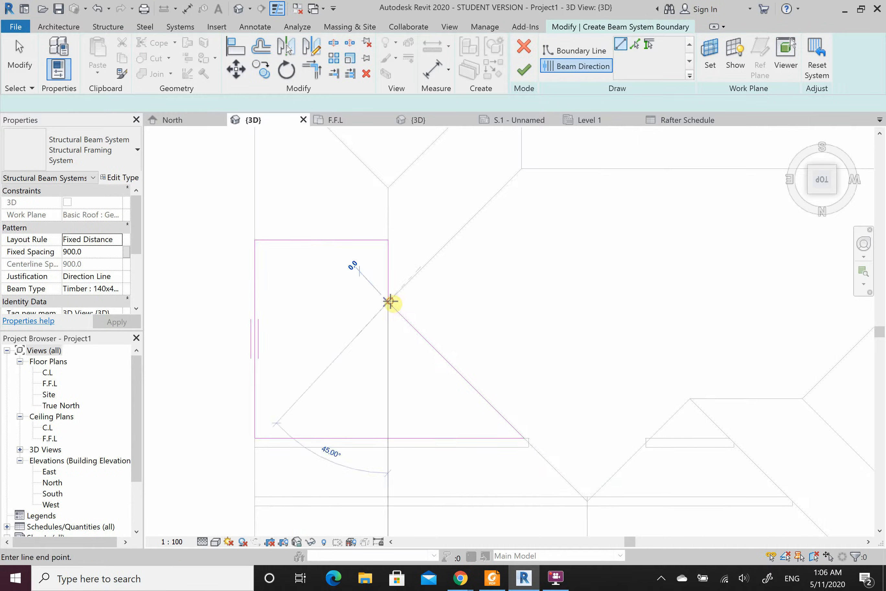
click(316, 308)
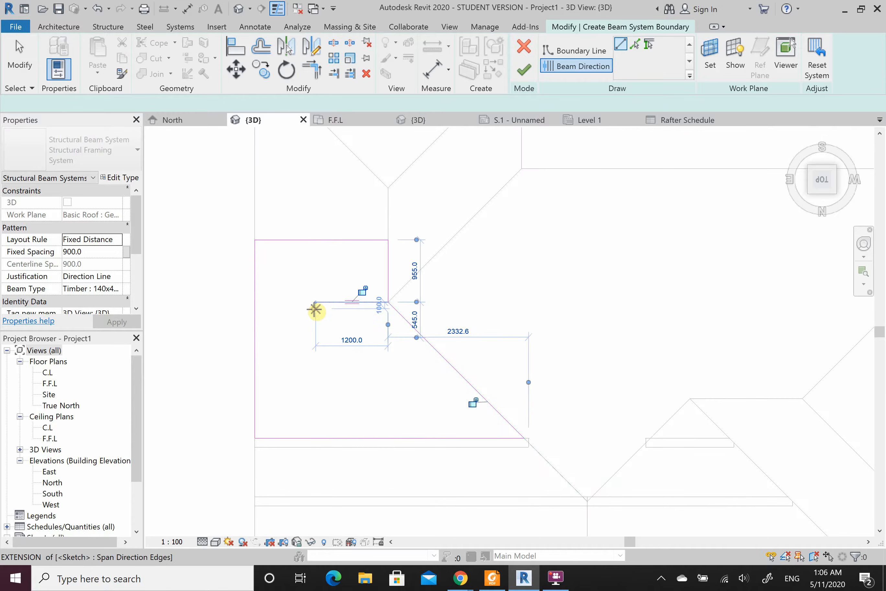
click(524, 70)
click(570, 267)
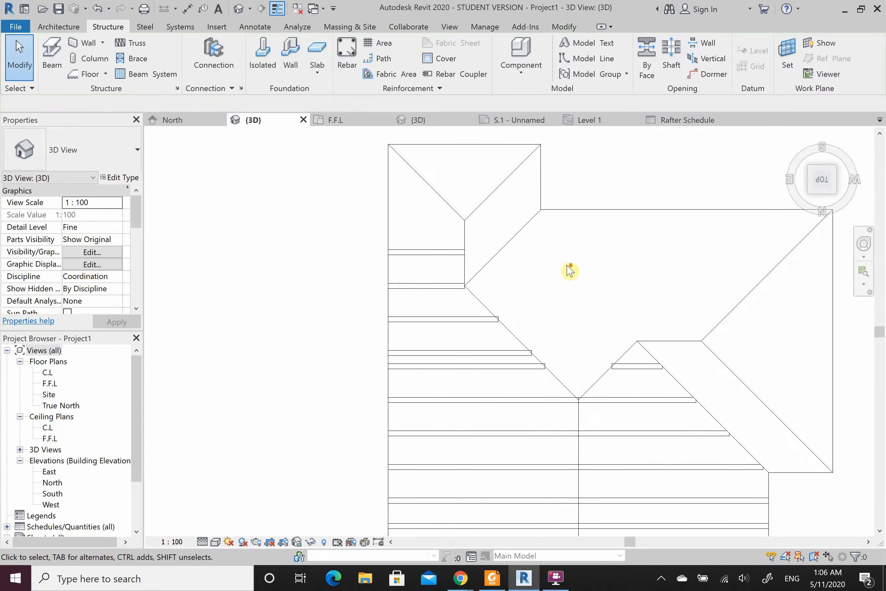
Step: Examine the rafter layout and spacing where the beam systems meet on the east slope and across the whole roof
scroll(570, 270, down, 2)
scroll(572, 288, up, 4)
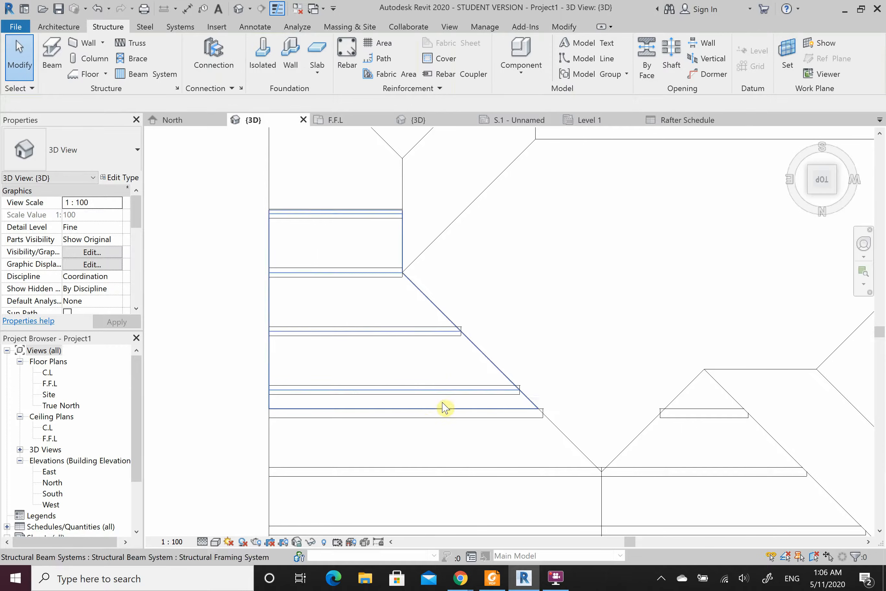
scroll(461, 402, down, 2)
scroll(434, 386, down, 2)
scroll(402, 375, up, 2)
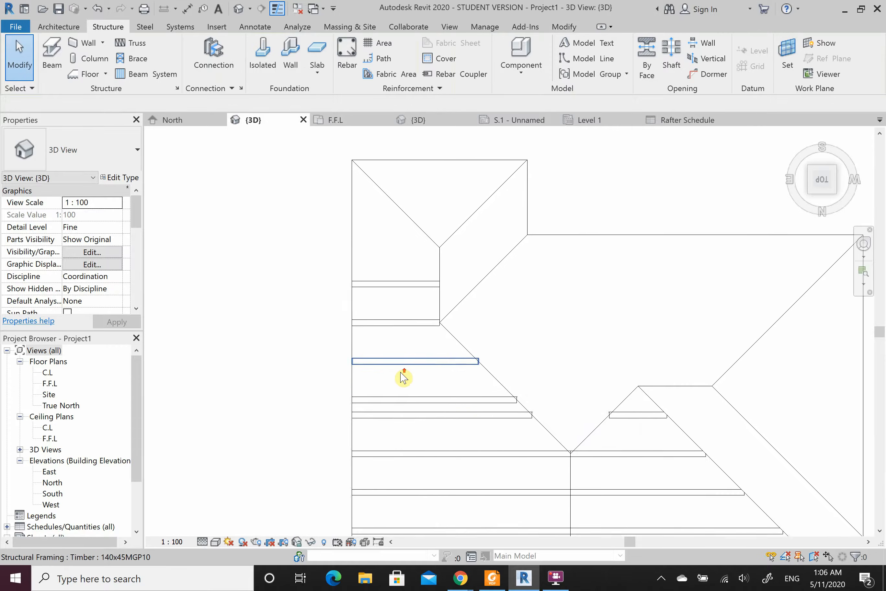
scroll(429, 368, down, 1)
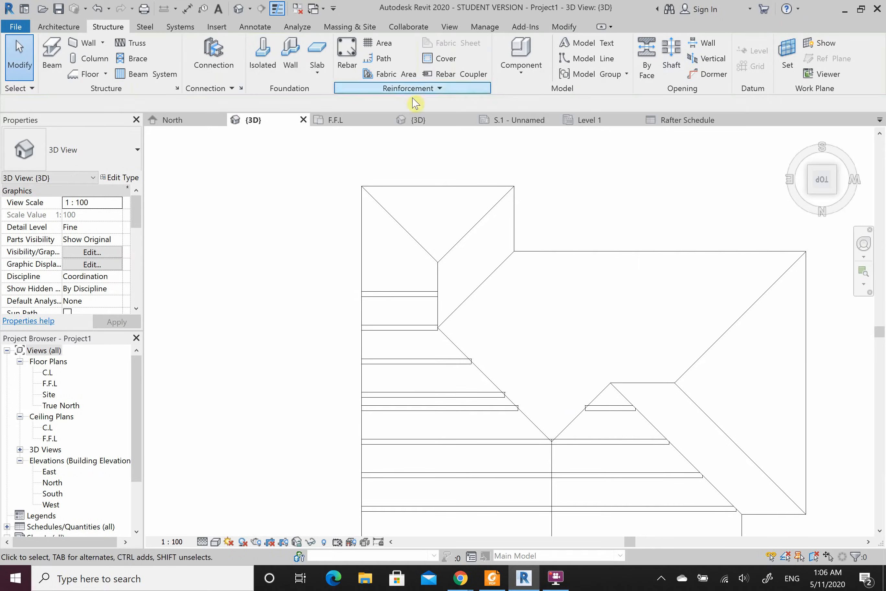
scroll(433, 160, down, 1)
scroll(445, 147, up, 1)
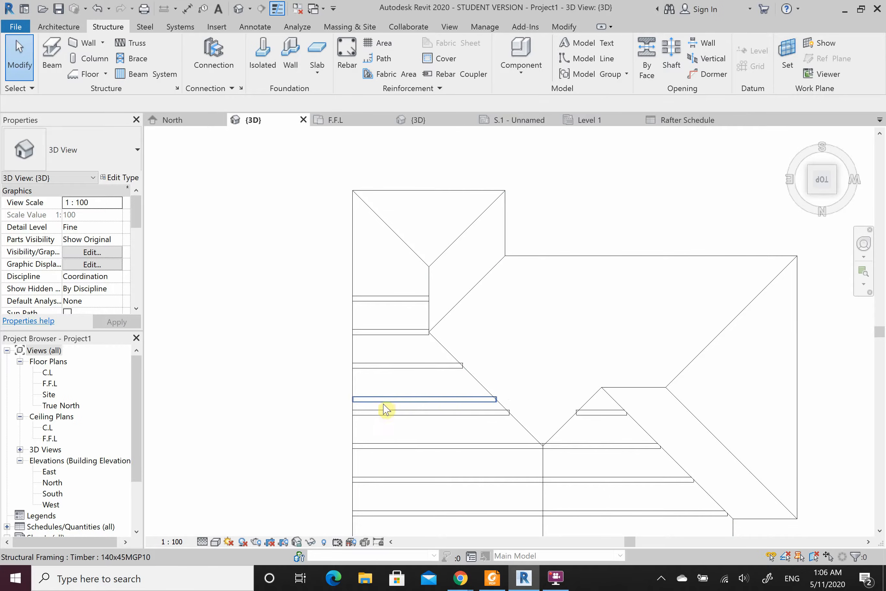
scroll(480, 243, down, 6)
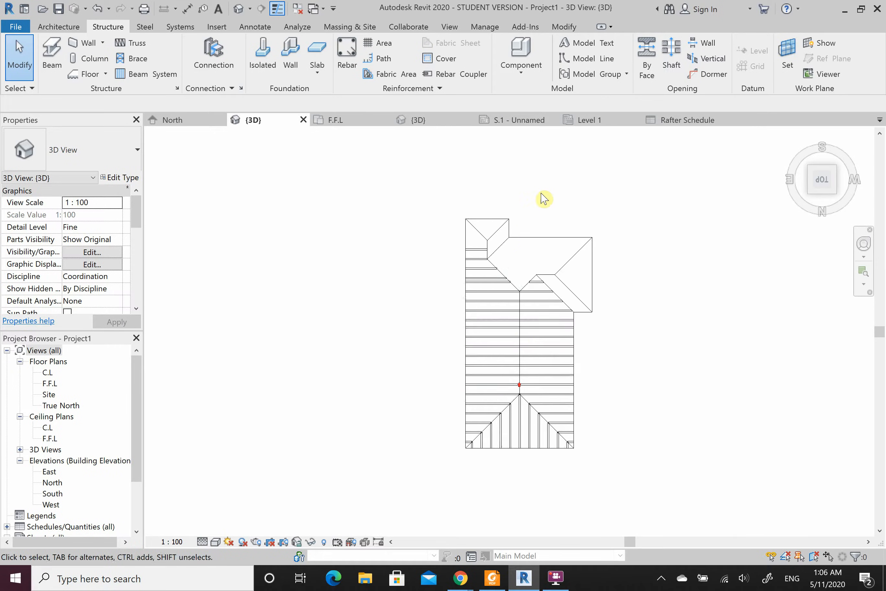
scroll(495, 238, up, 5)
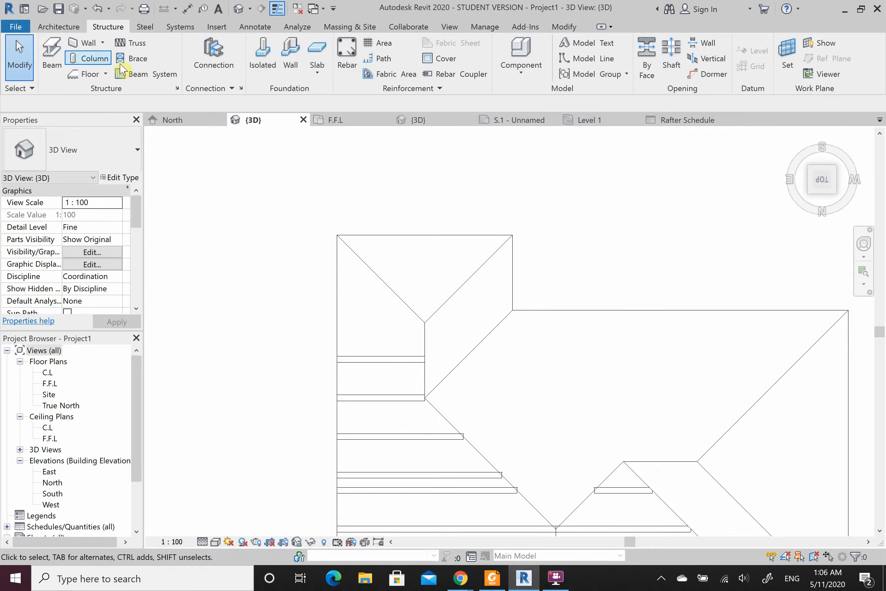
click(143, 75)
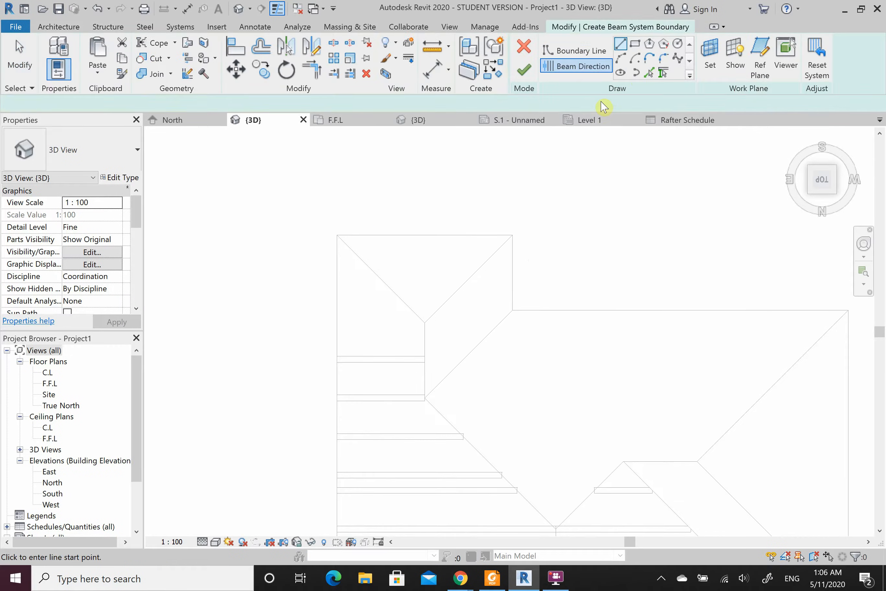
click(652, 72)
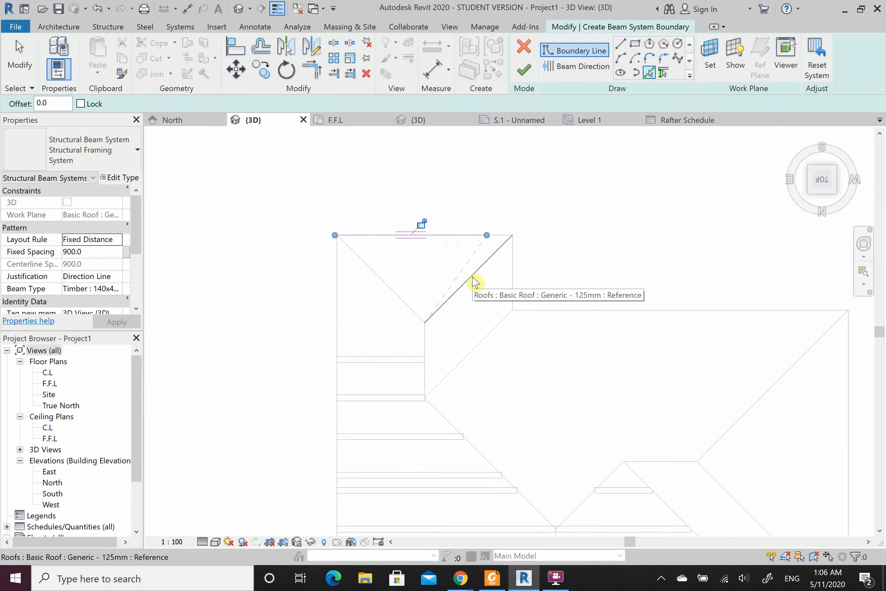
click(529, 50)
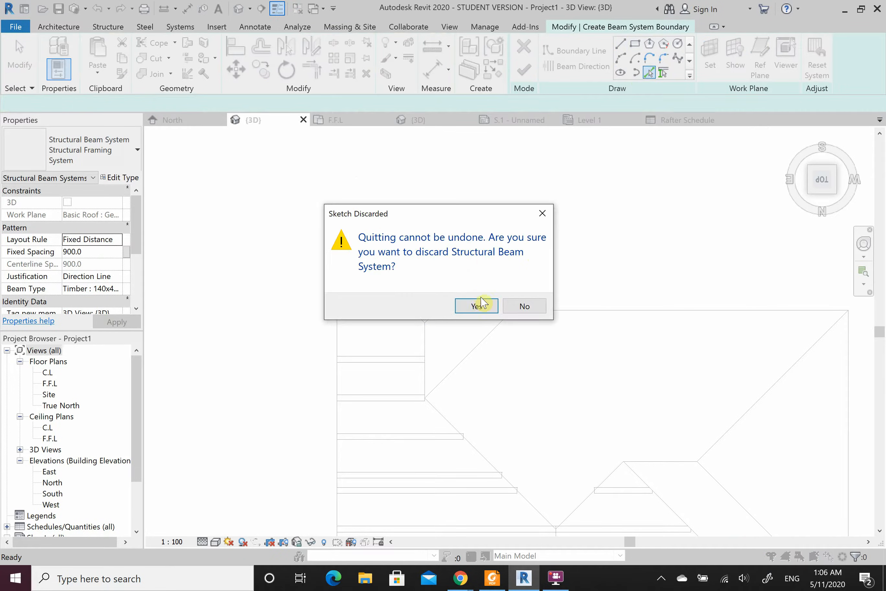
click(477, 306)
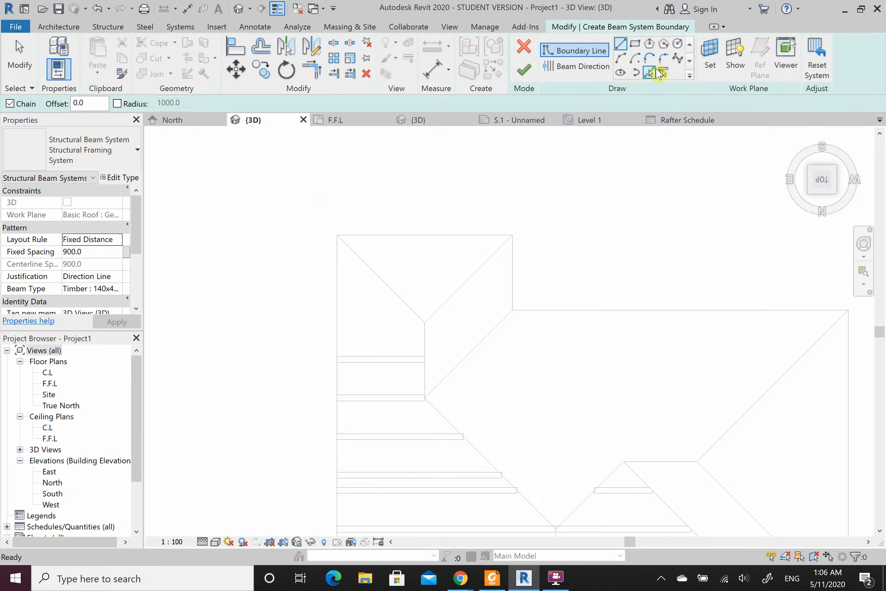
Step: Pick the southeast hip, short ridge and east eave as boundary lines and draw a line between ridge and eave along the southernmost rafter
click(654, 72)
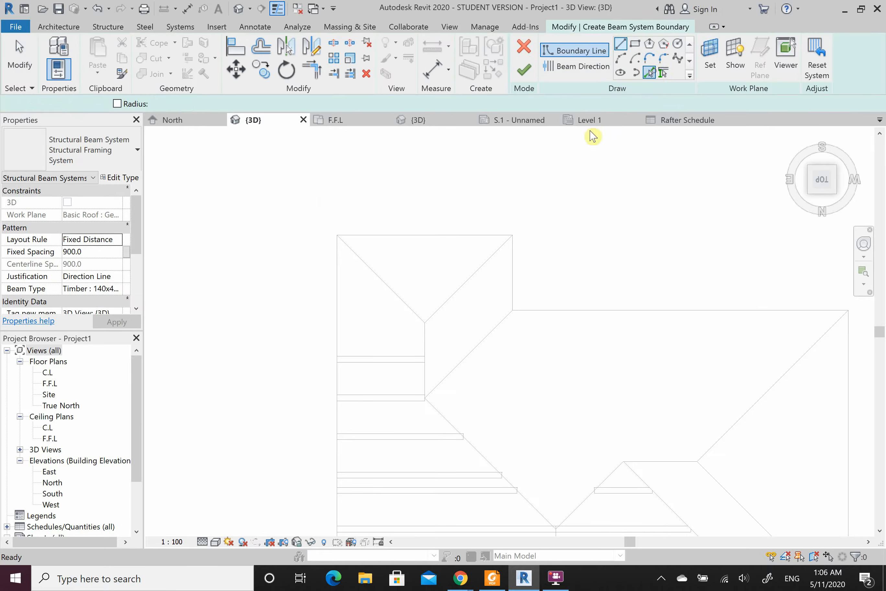
click(384, 294)
scroll(417, 348, up, 2)
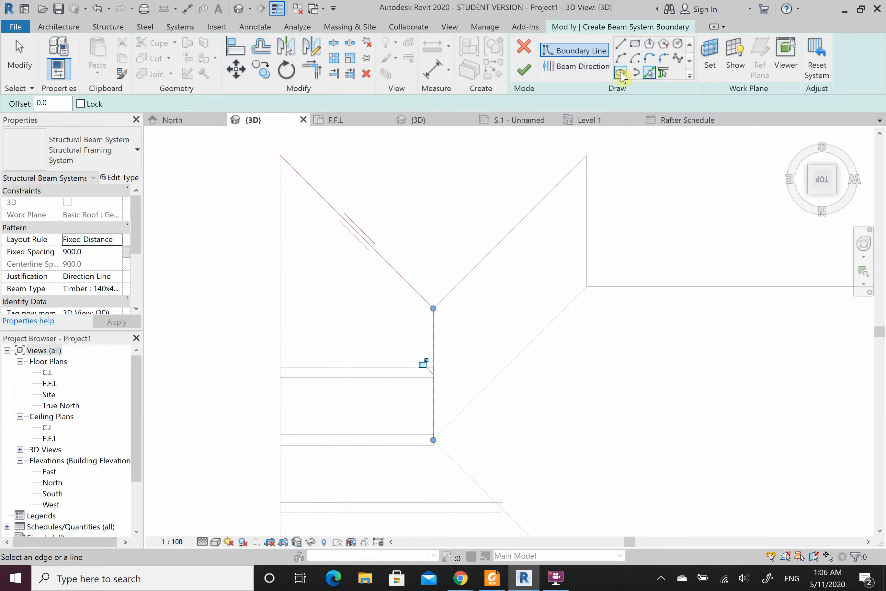
click(620, 44)
click(433, 367)
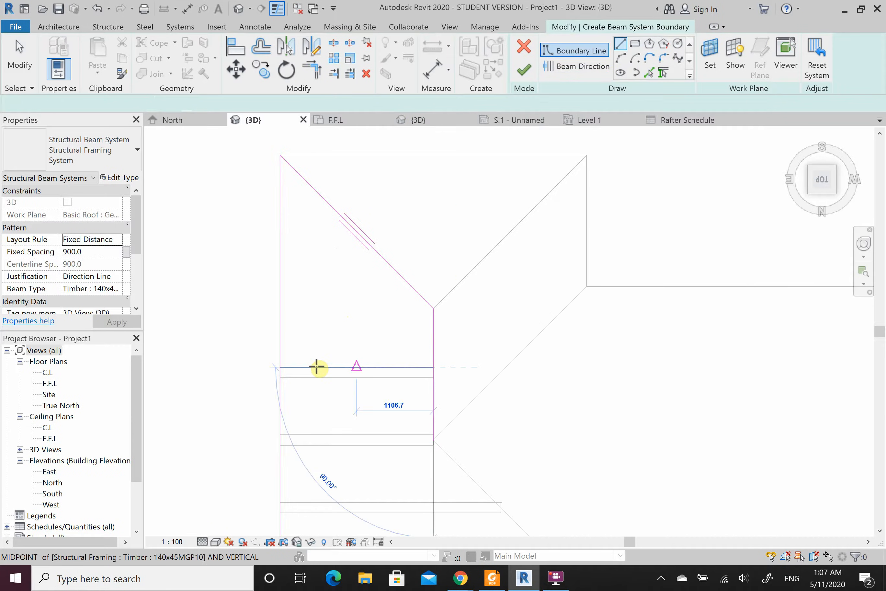
click(281, 367)
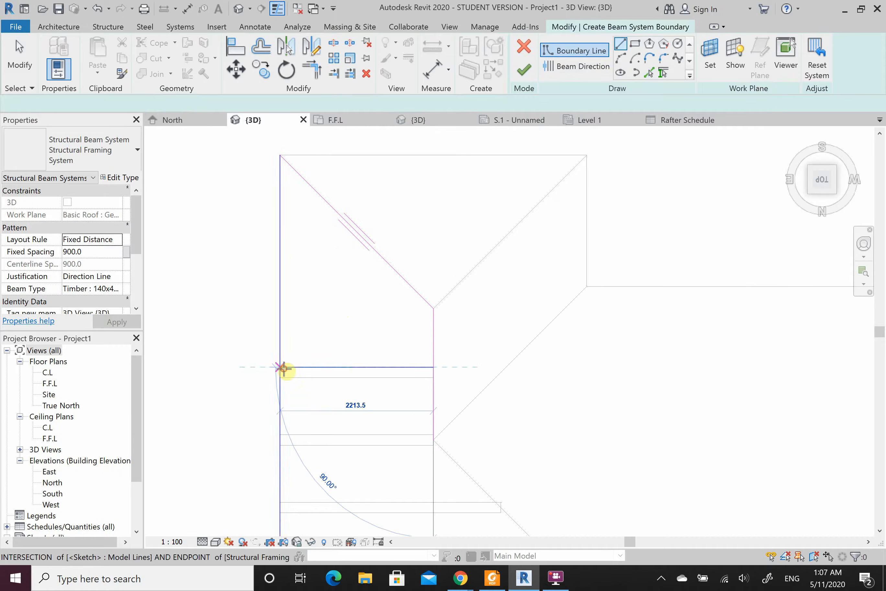
Step: Trim the east eave and short ridge lines to the new boundary line, closing the outline at the southeast corner of the east slope
key(t)
key(r)
click(278, 268)
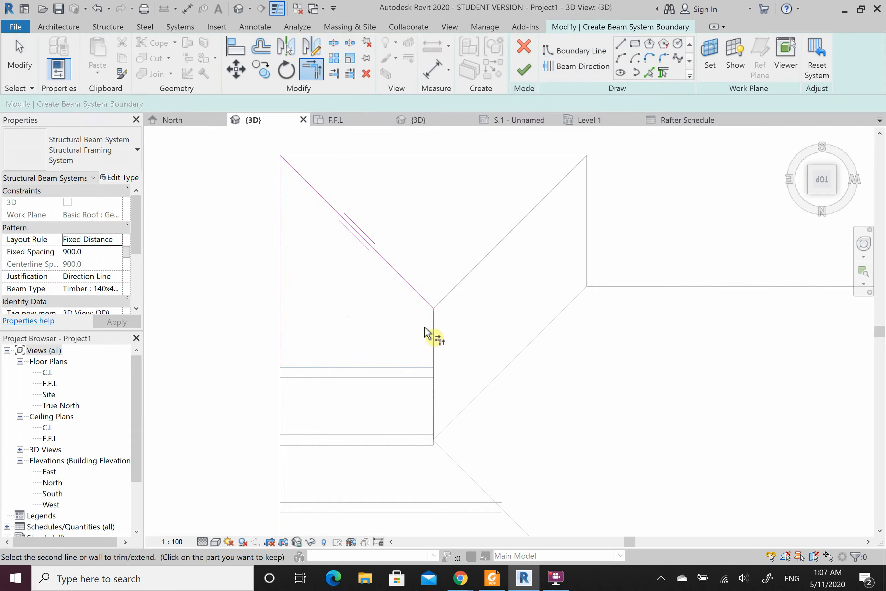
click(413, 295)
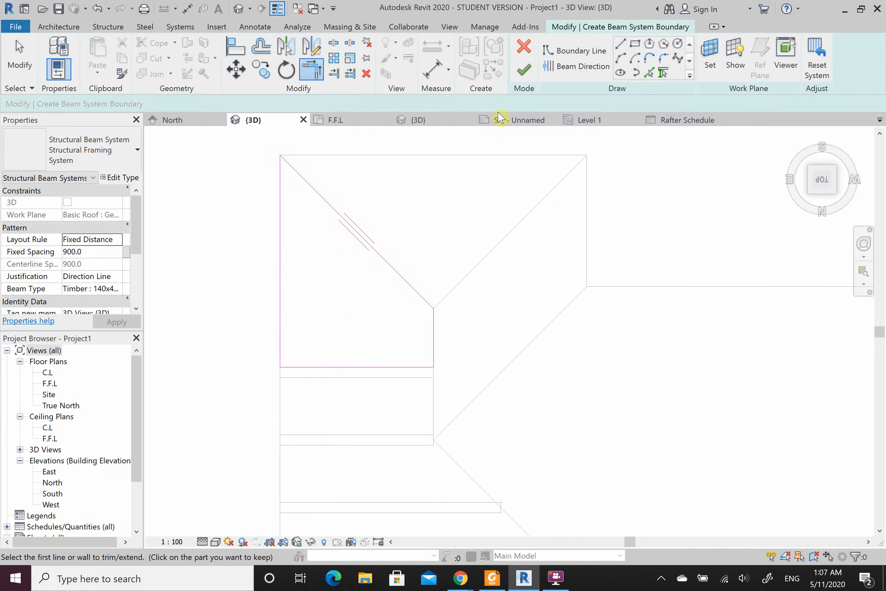
Step: Draw a beam direction line about 1100 mm long from the short ridge's south end toward the east eave and finish the beam system
click(574, 67)
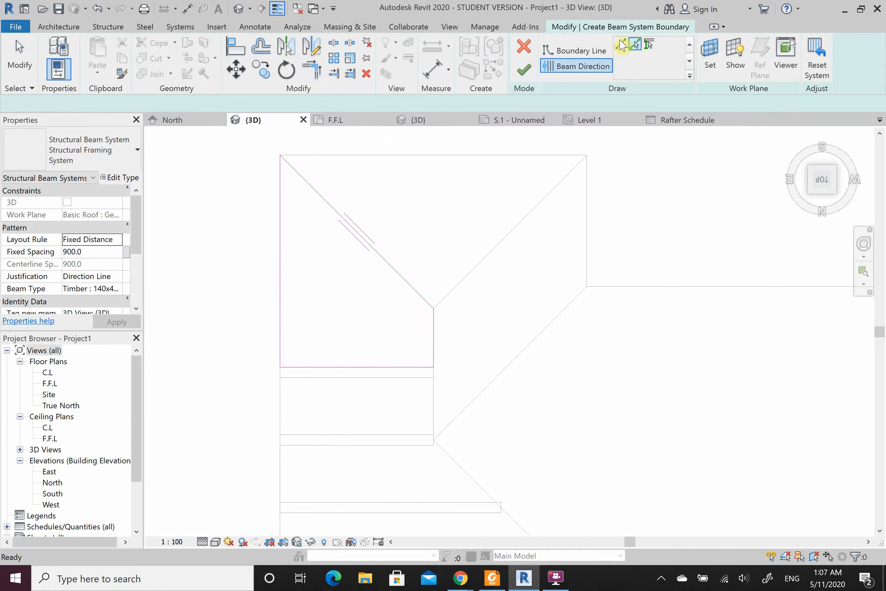
click(434, 310)
click(357, 308)
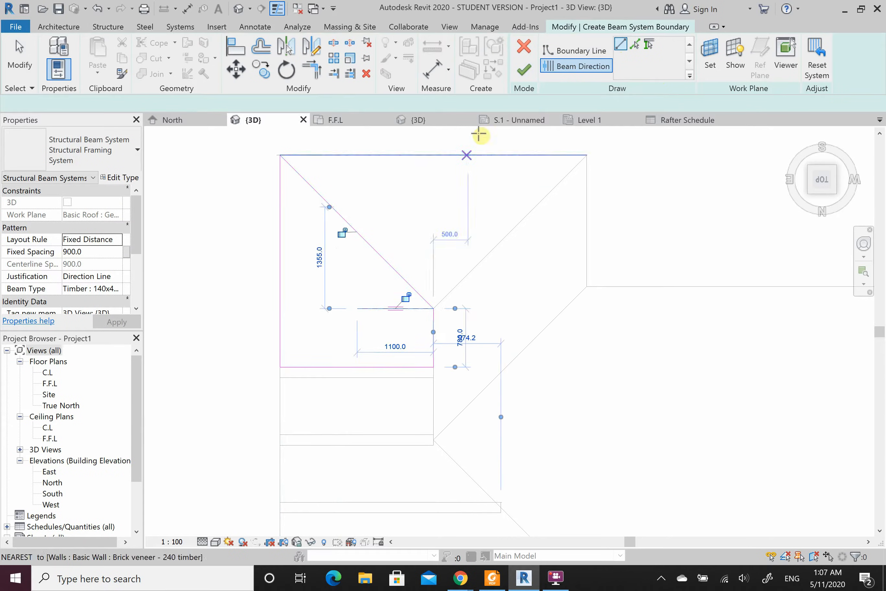
click(524, 69)
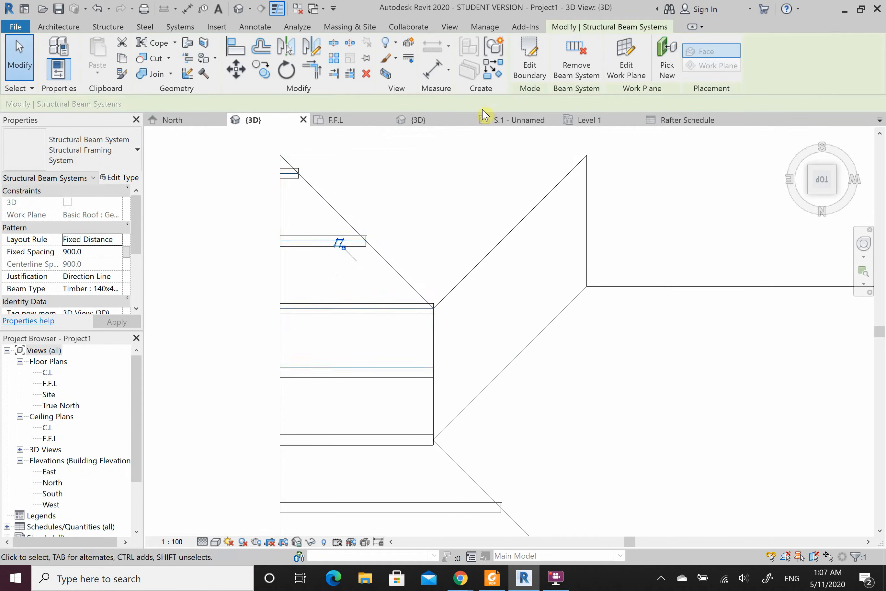
Step: Start a new beam system and set its work plane to the triangular south hip face of the roof
click(108, 29)
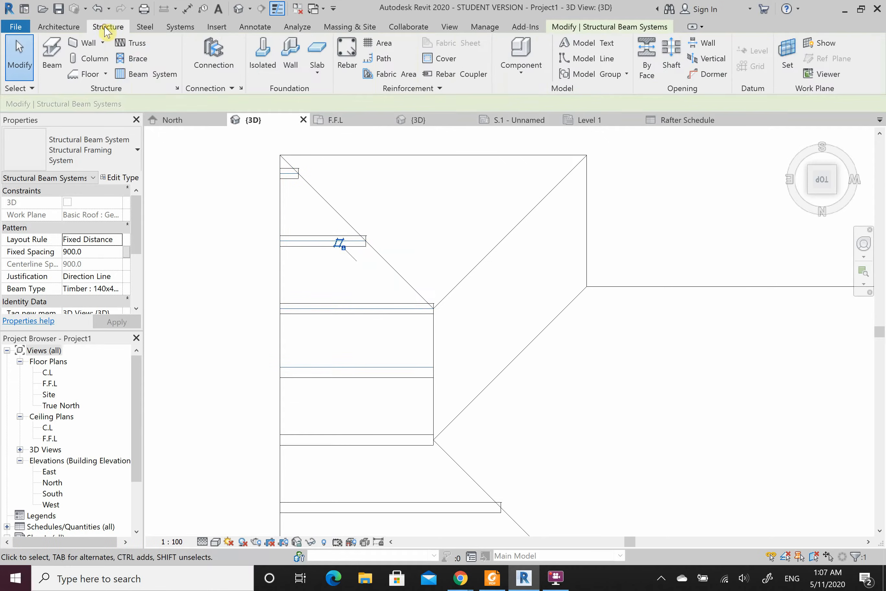
click(129, 73)
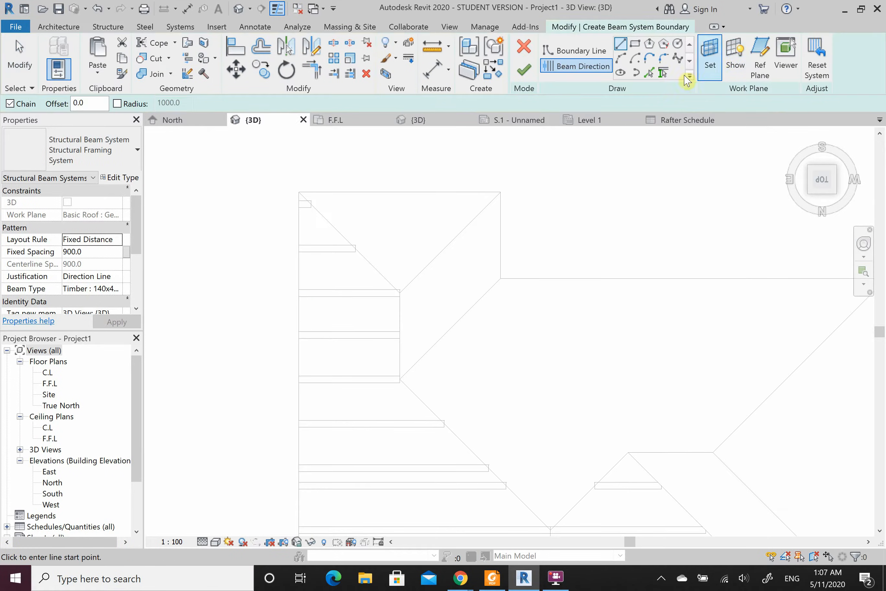
click(709, 61)
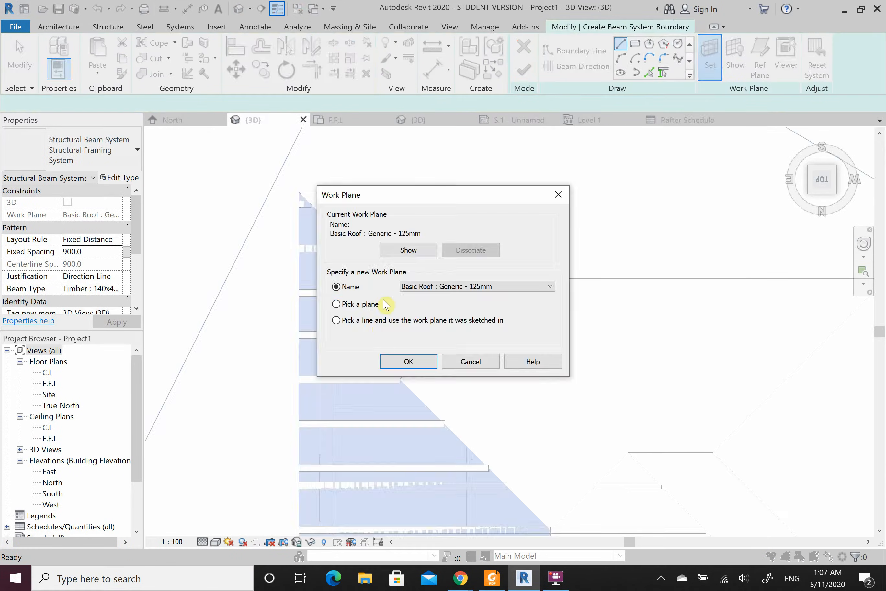
click(401, 362)
click(408, 248)
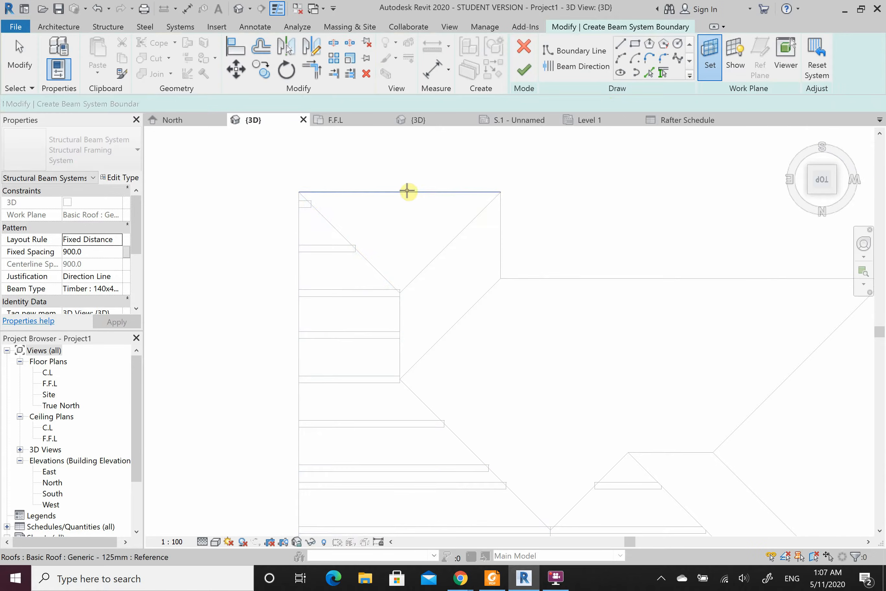
Step: Pick the southwest hip, southeast hip and south eave as the closed boundary of the south face
click(649, 72)
click(467, 234)
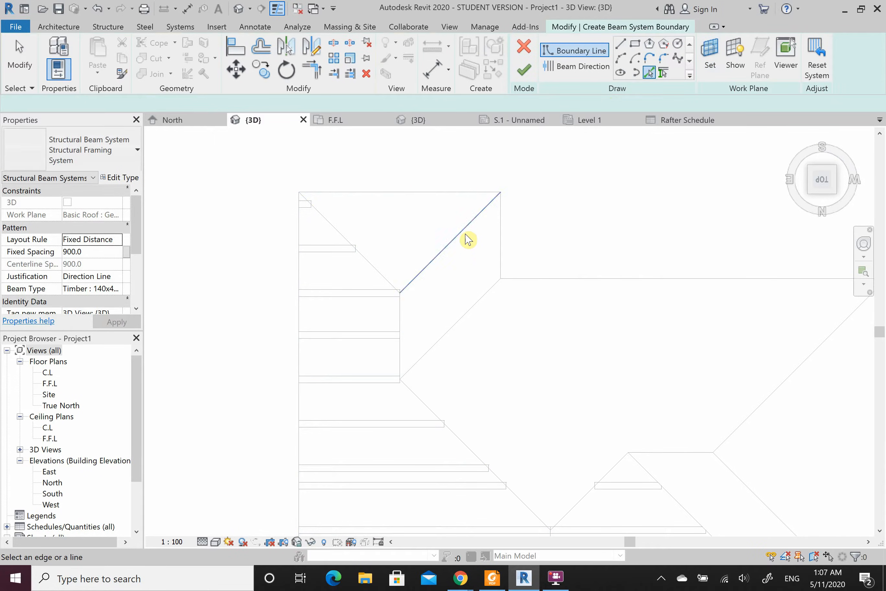
click(383, 281)
click(420, 194)
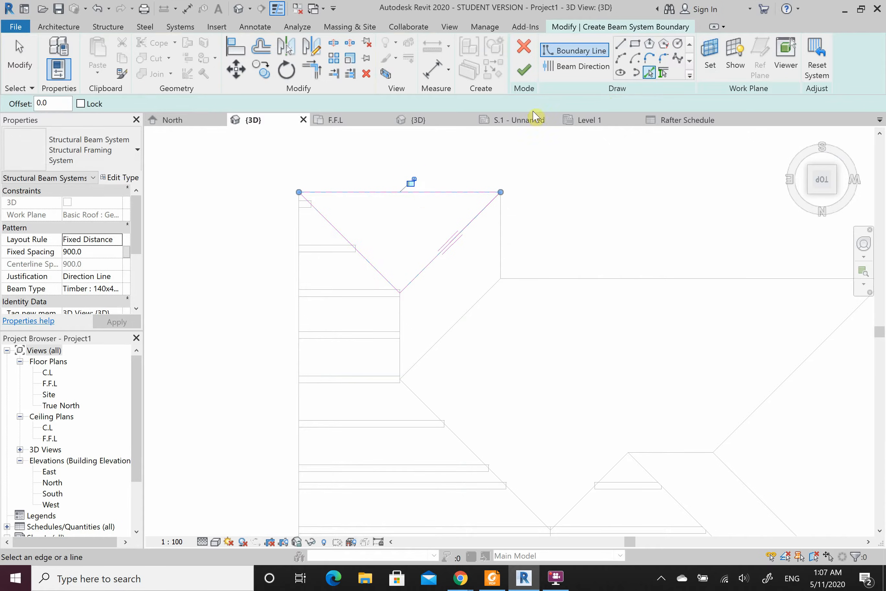
Step: Draw a beam direction line about 620 mm long from the hip apex perpendicular to the south eave and finish the beam system
click(606, 65)
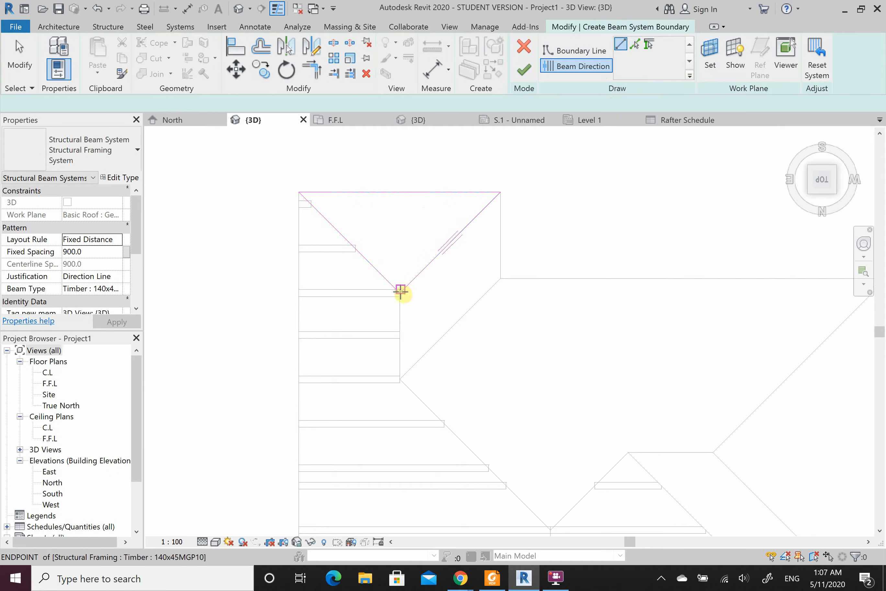
scroll(401, 291, up, 4)
click(406, 312)
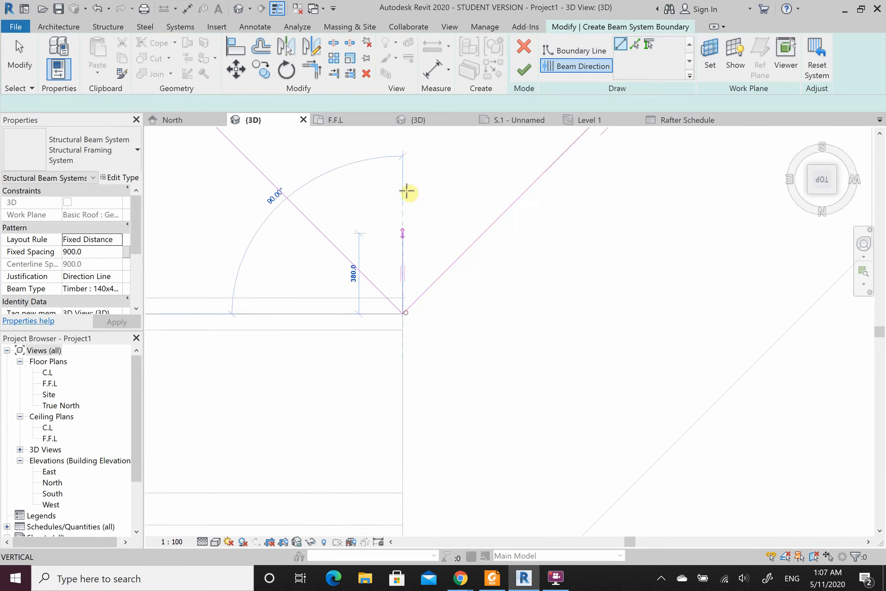
click(403, 181)
scroll(473, 305, down, 3)
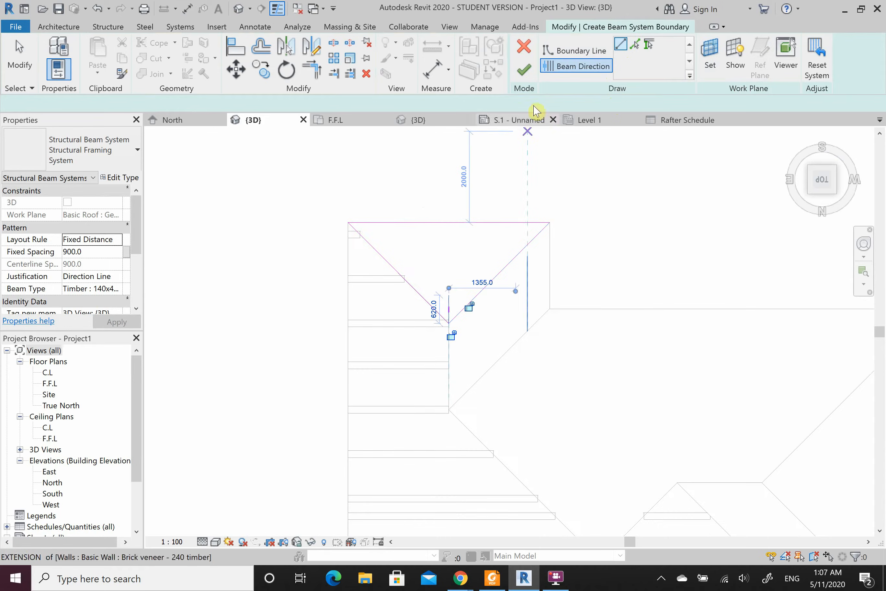
click(524, 69)
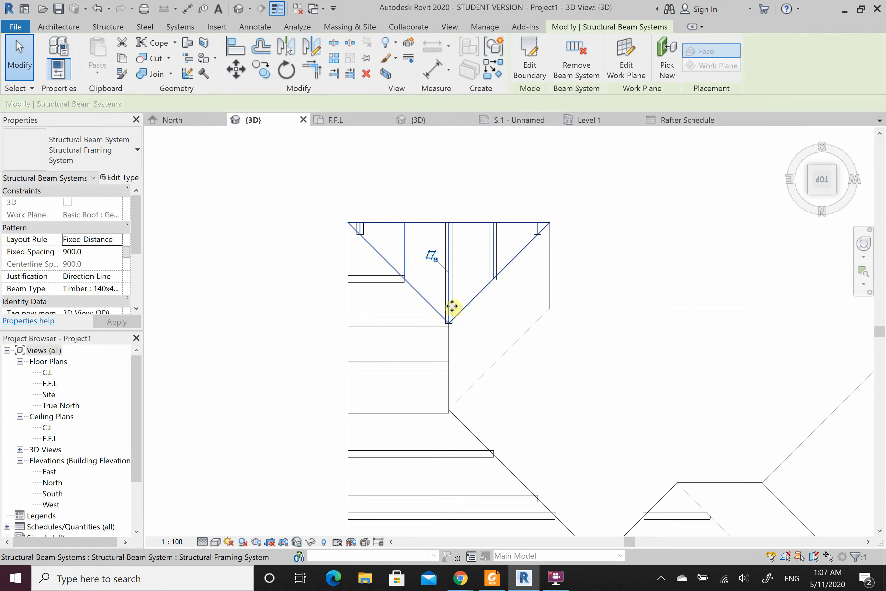
scroll(445, 156, down, 2)
scroll(550, 237, up, 2)
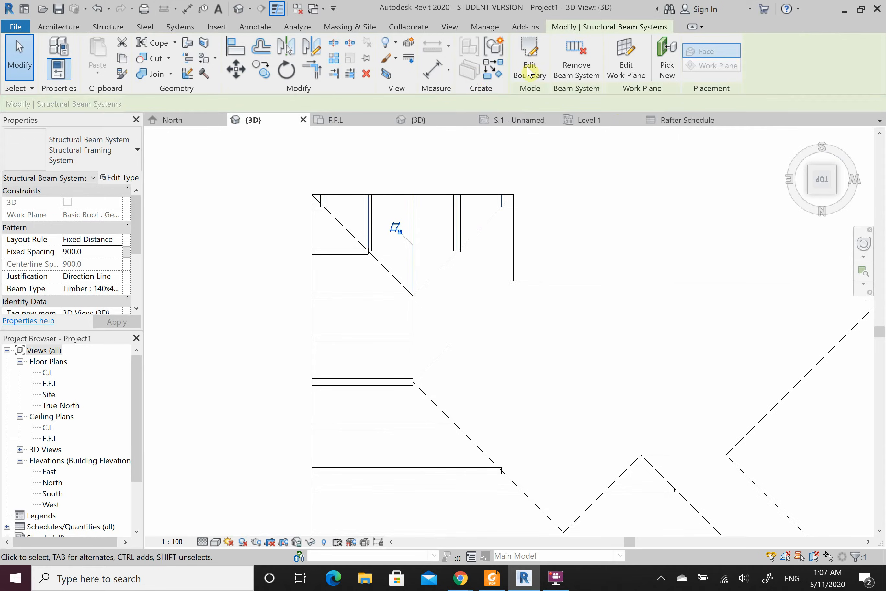
Step: Start another beam system and set its work plane to the roof face west of the short south ridge
click(109, 27)
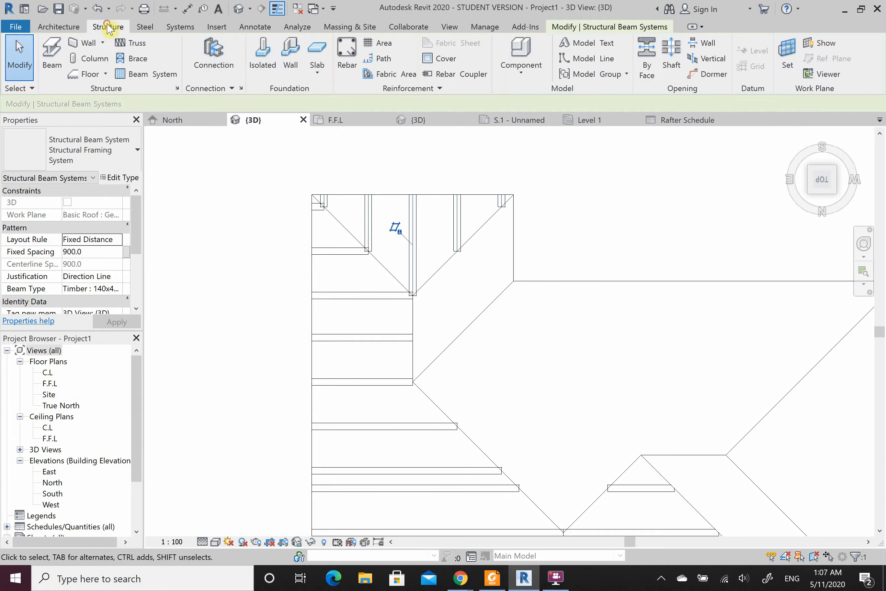
click(174, 80)
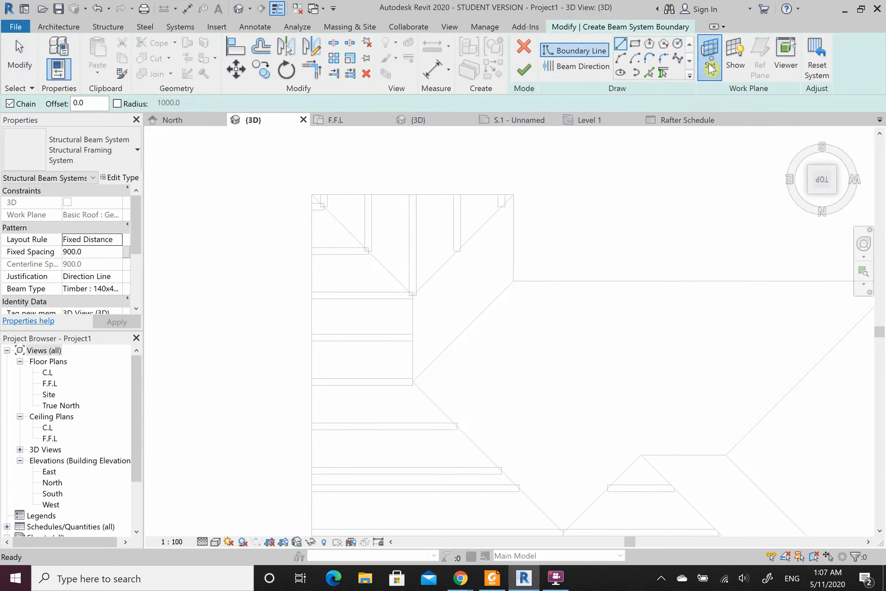
click(710, 68)
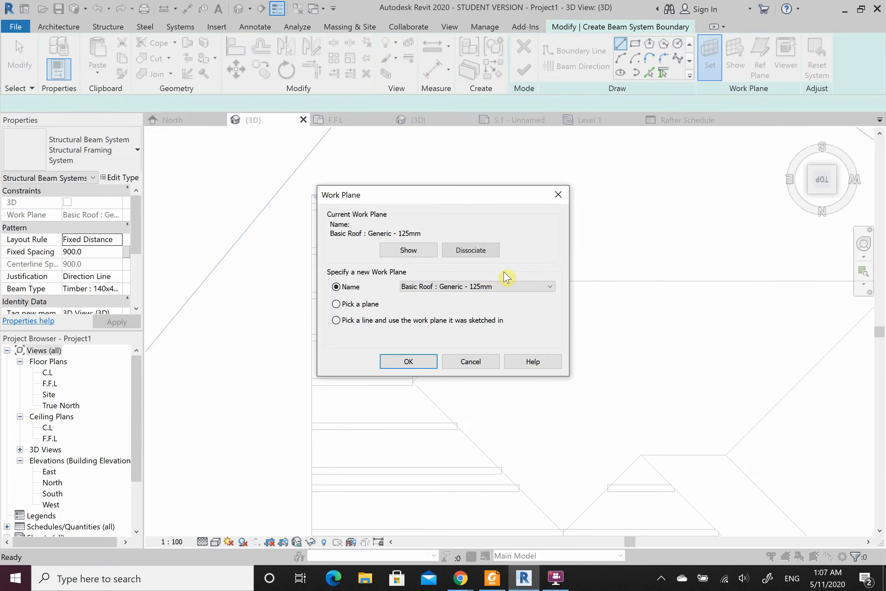
click(386, 359)
click(445, 317)
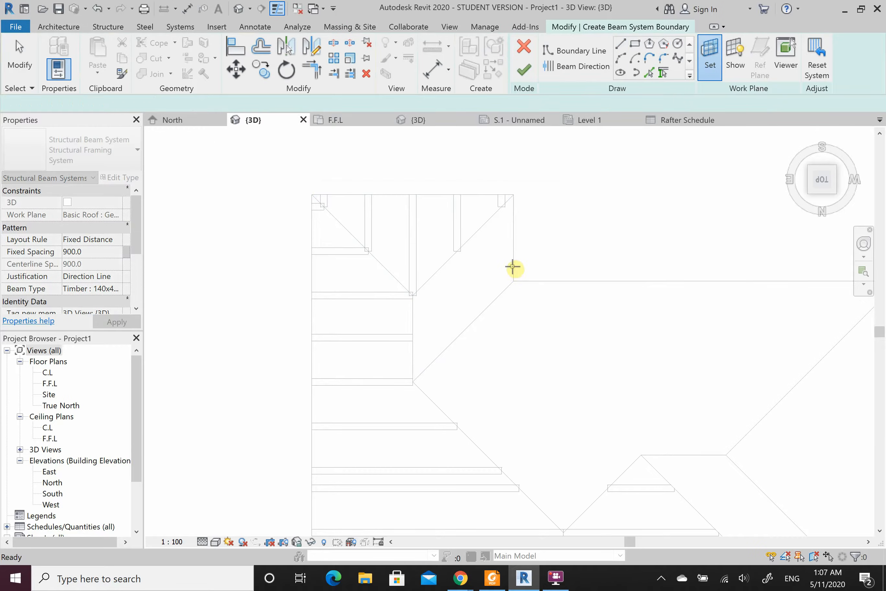
Step: Pick the south wing's west eave, the valley, the short ridge and the southwest hip as the closed boundary of that west face
click(649, 73)
click(514, 259)
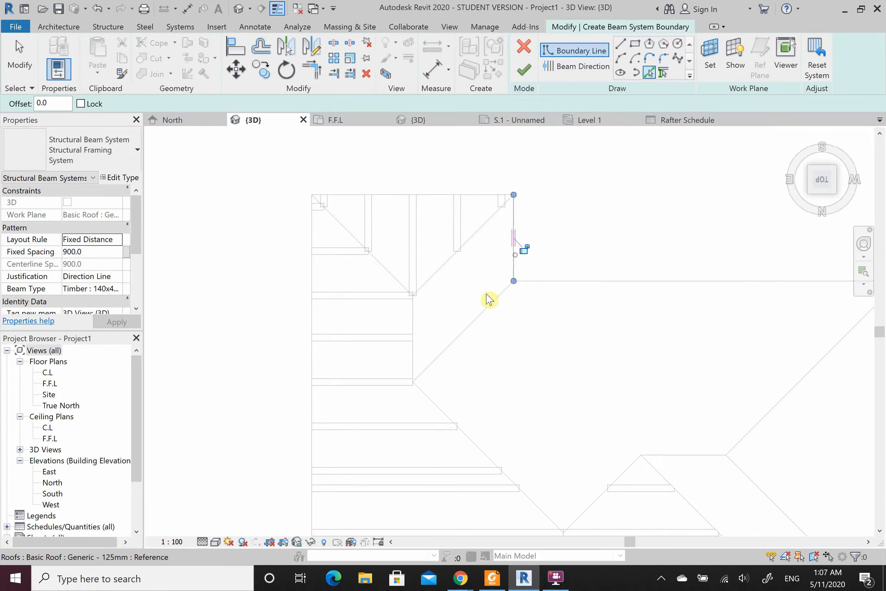
click(464, 331)
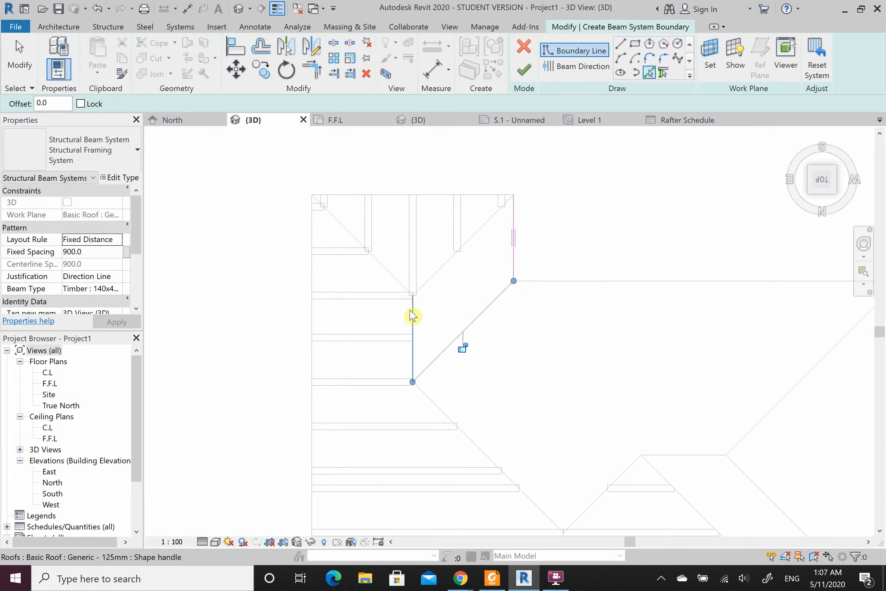
click(410, 317)
click(445, 274)
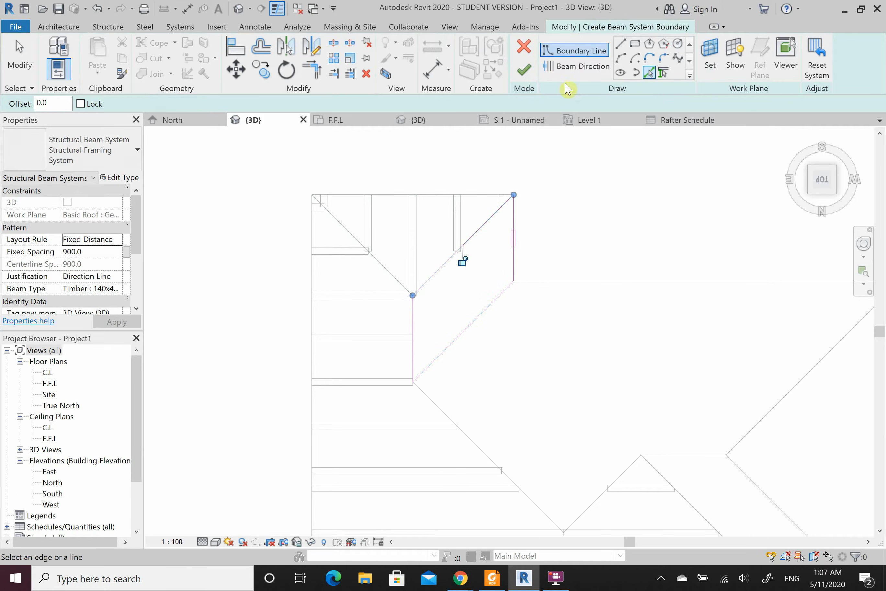
Step: Draw a beam direction line about 540 mm long from the short ridge's south end toward the west eave and finish the beam system
click(575, 70)
scroll(431, 309, up, 5)
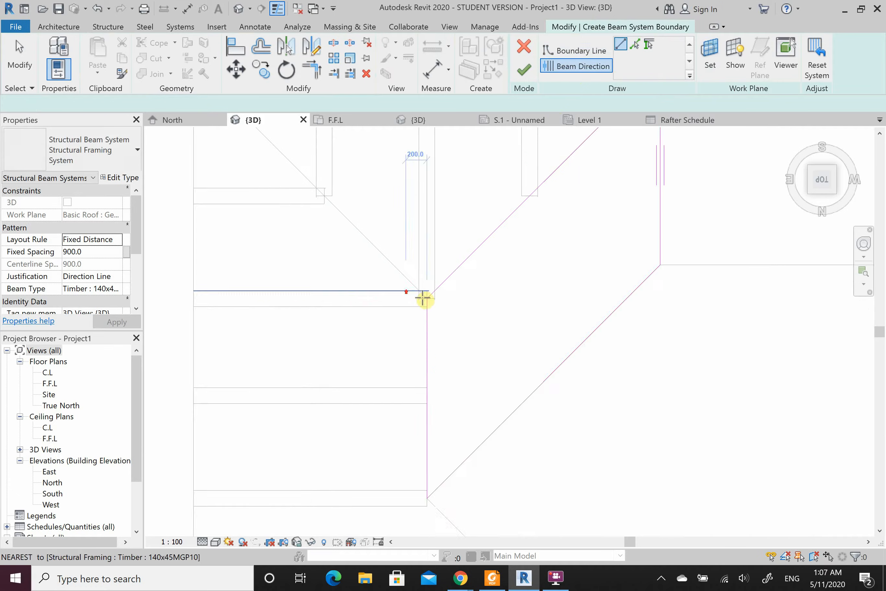
click(433, 300)
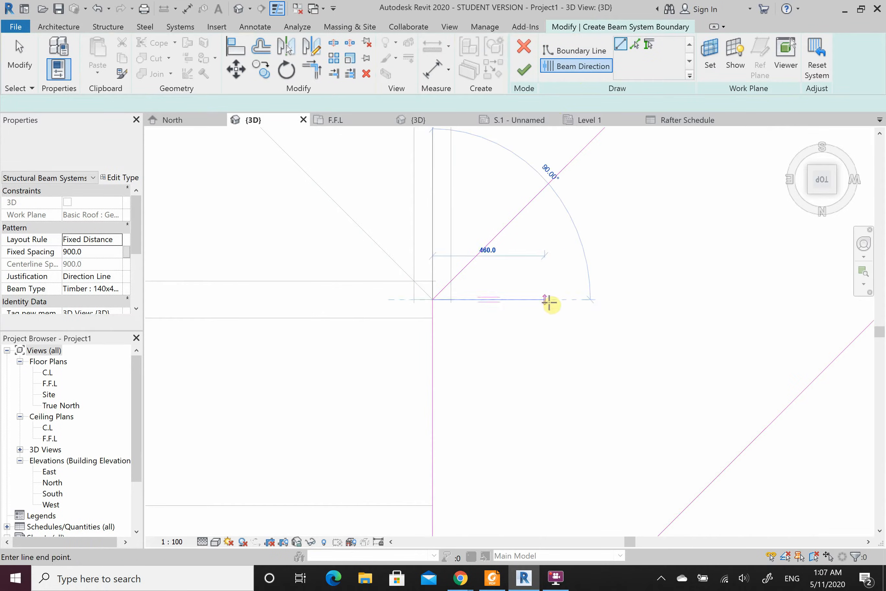
click(565, 303)
scroll(353, 320, down, 5)
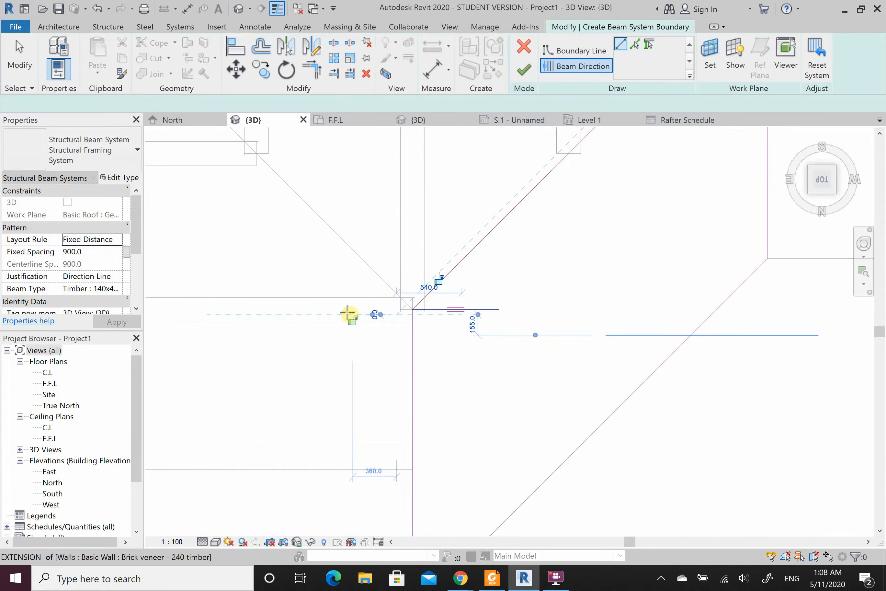
click(524, 70)
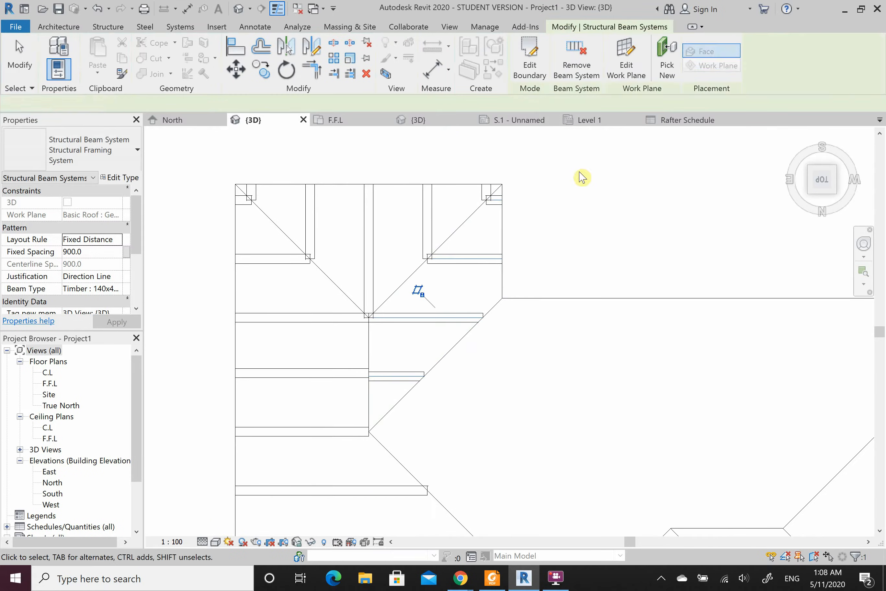
Step: Unpin the short rafter west of the short south ridge so it can be moved independently of its beam system
click(574, 204)
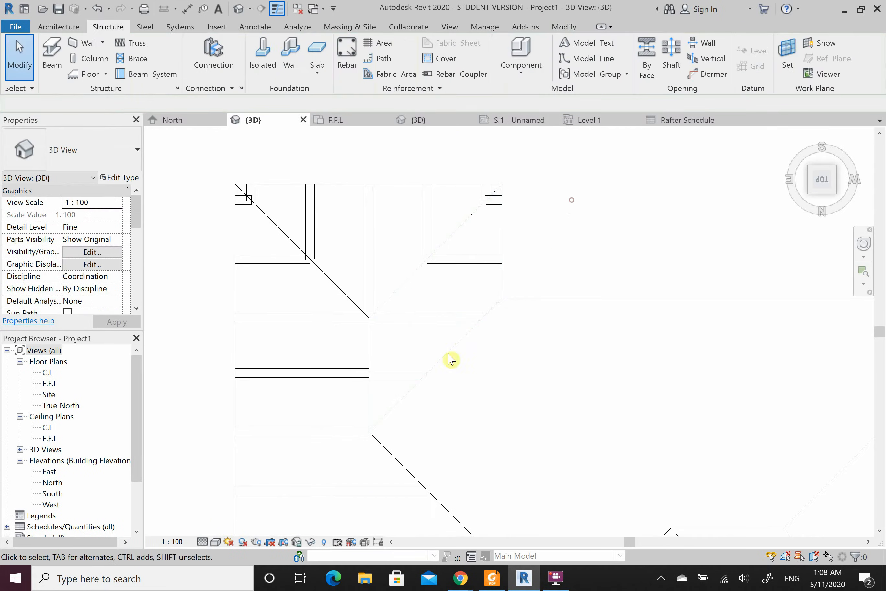
scroll(374, 402, up, 2)
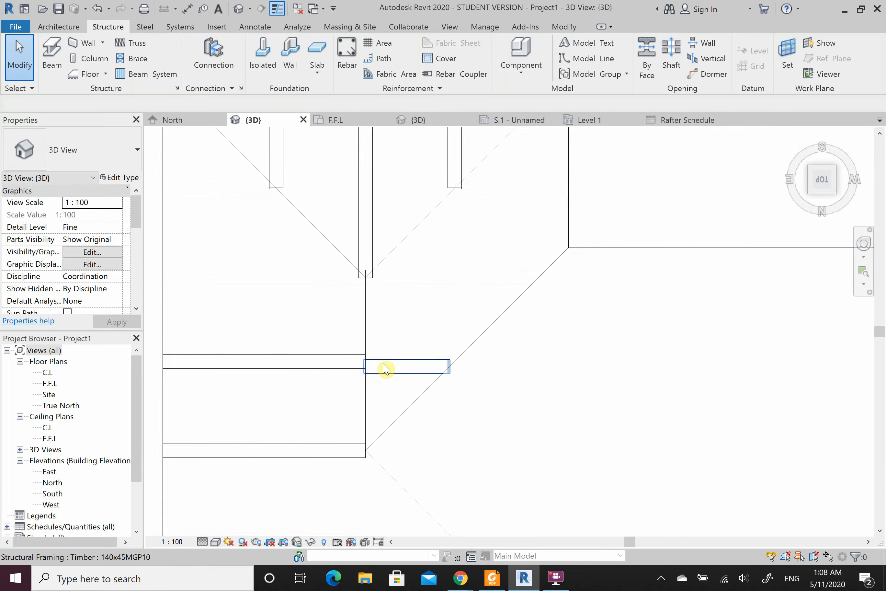
scroll(387, 368, down, 2)
scroll(384, 335, down, 2)
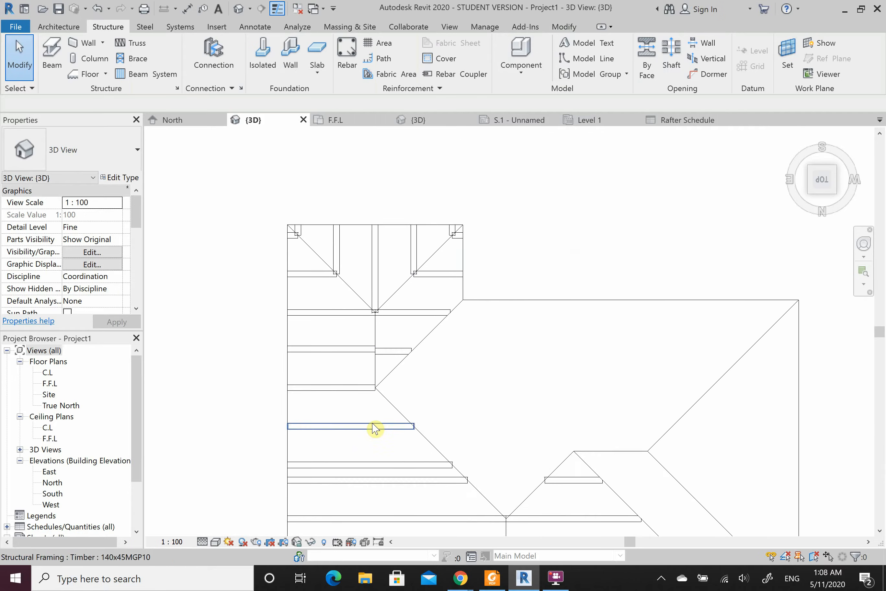
scroll(375, 408, up, 1)
scroll(395, 341, up, 2)
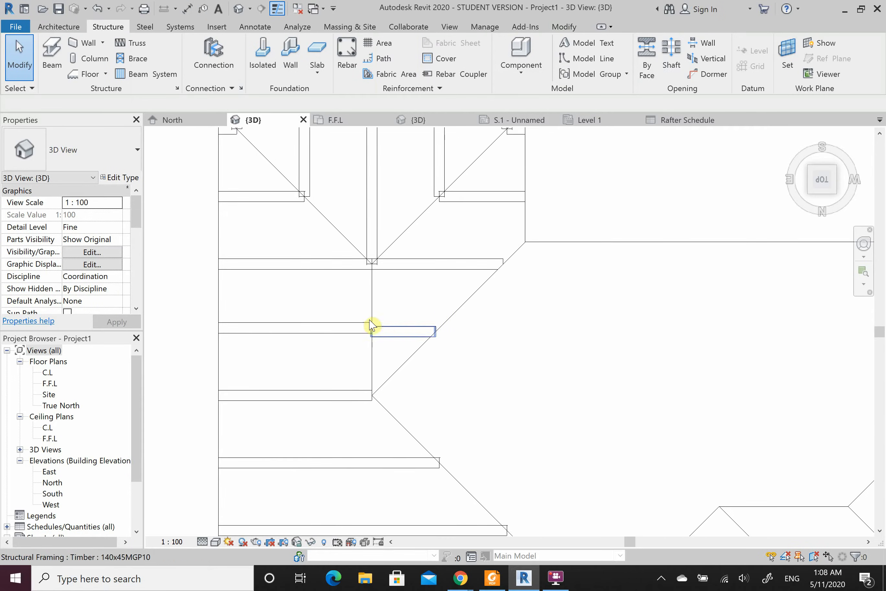
scroll(377, 336, up, 1)
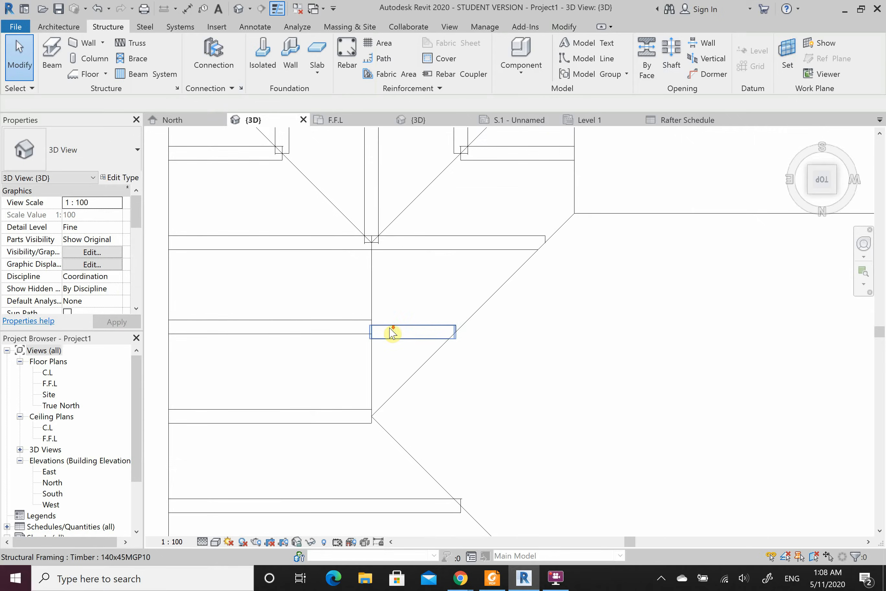
scroll(393, 333, down, 2)
scroll(389, 335, up, 3)
click(408, 331)
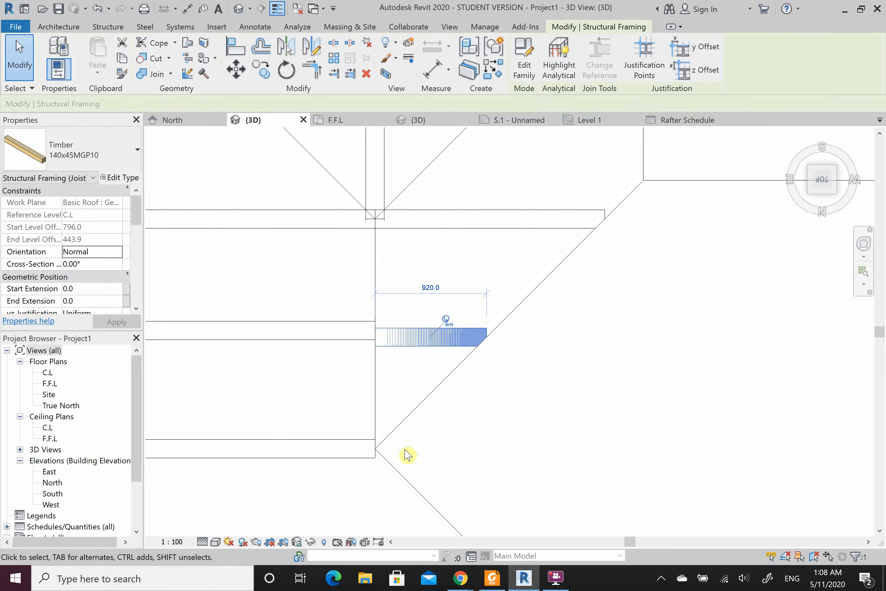
scroll(377, 455, down, 2)
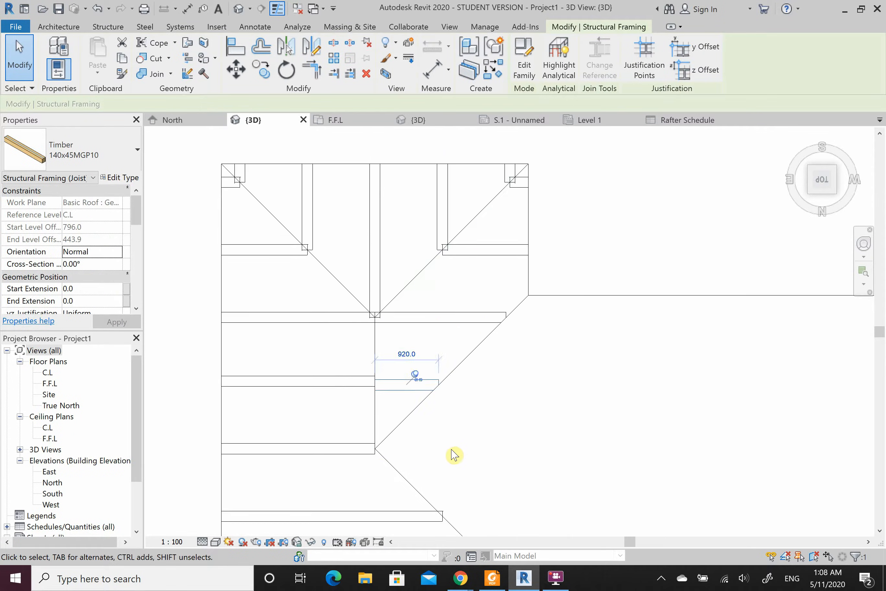
scroll(395, 381, up, 2)
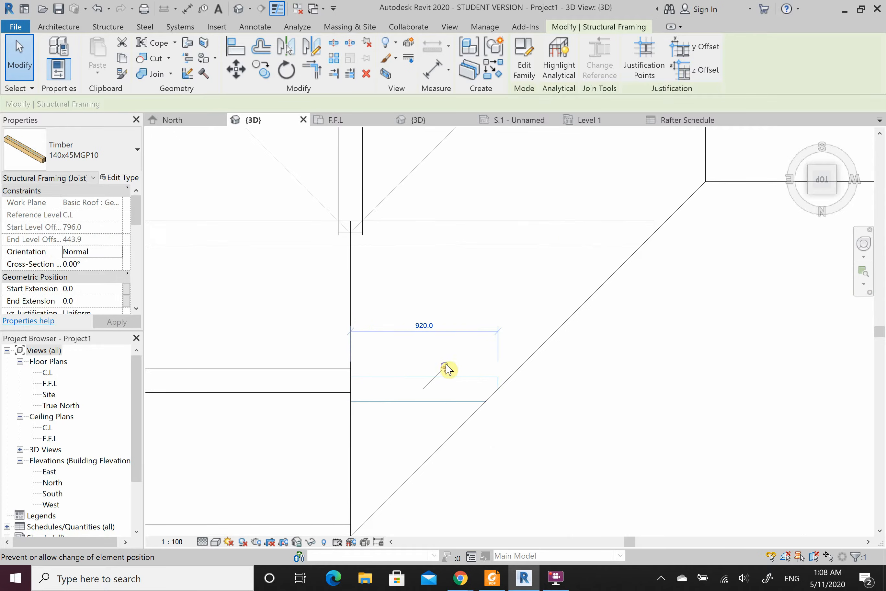
click(445, 365)
Step: Move the unpinned short rafter into line with the matching rafter on the east side of the short ridge
scroll(367, 386, up, 2)
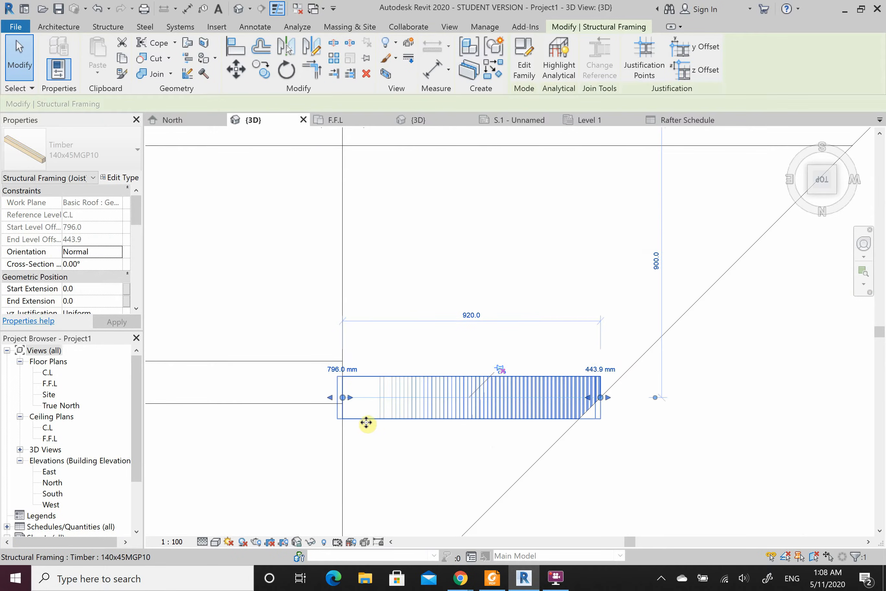
drag(356, 403, 391, 400)
scroll(338, 411, up, 5)
scroll(374, 396, up, 3)
click(402, 434)
scroll(378, 413, down, 8)
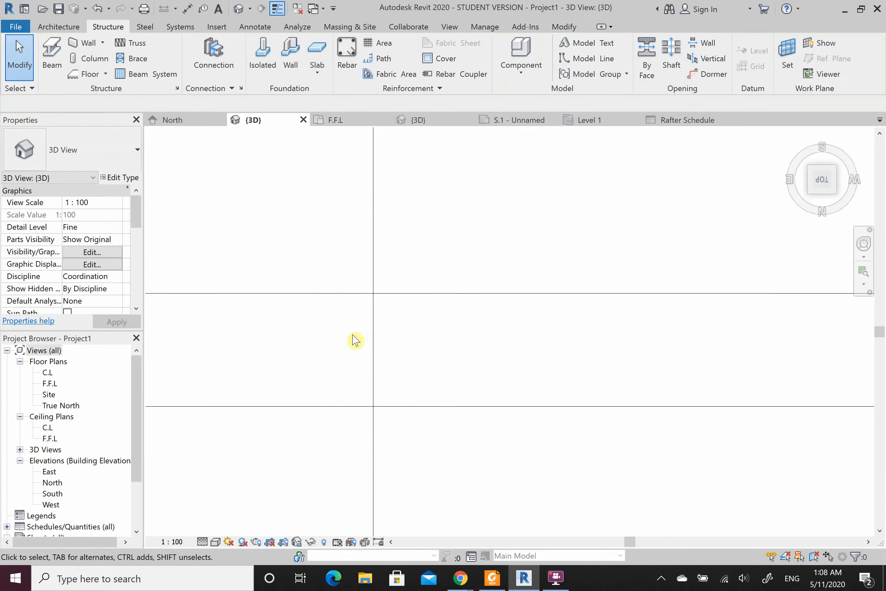
scroll(345, 273, down, 5)
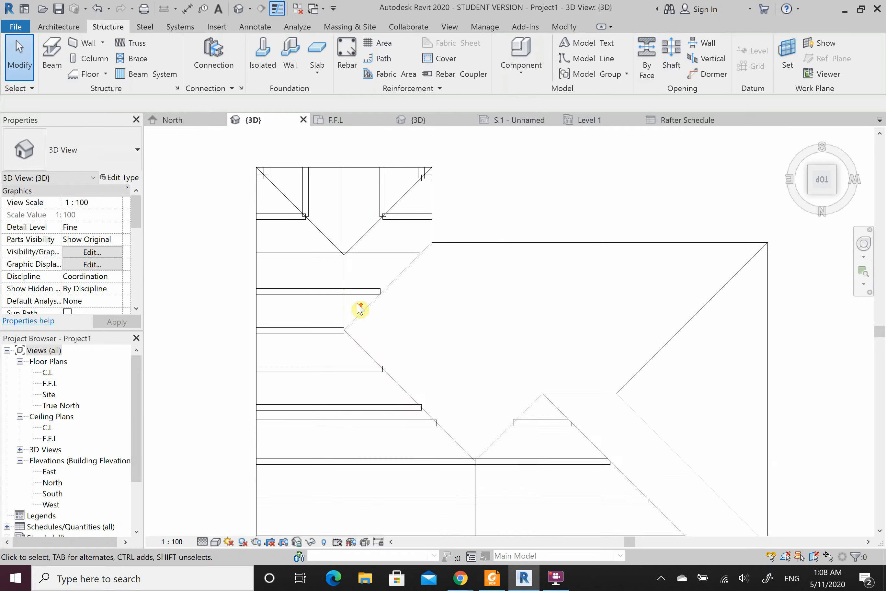
Step: Measure the distance from the short rafter's north edge to the short ridge's north end without placing a dimension
click(187, 8)
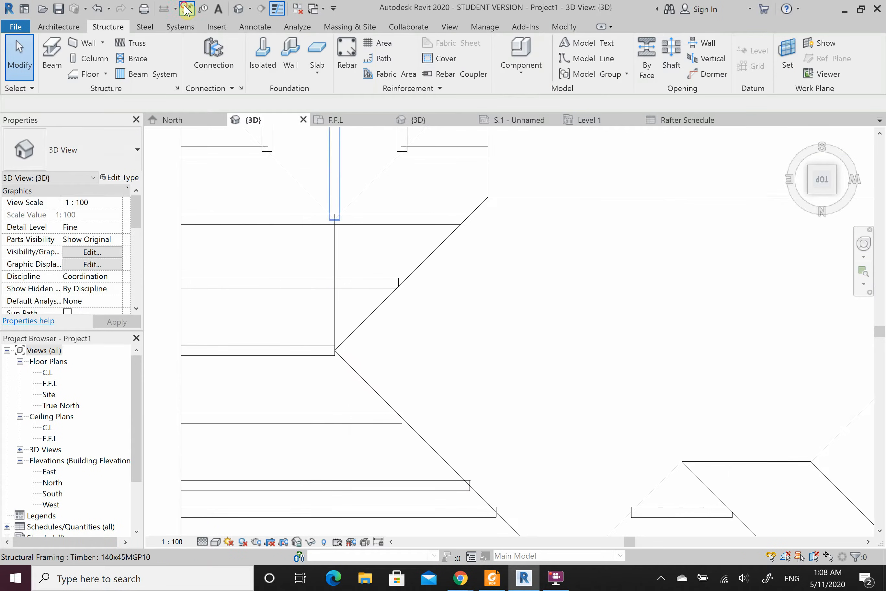
click(347, 287)
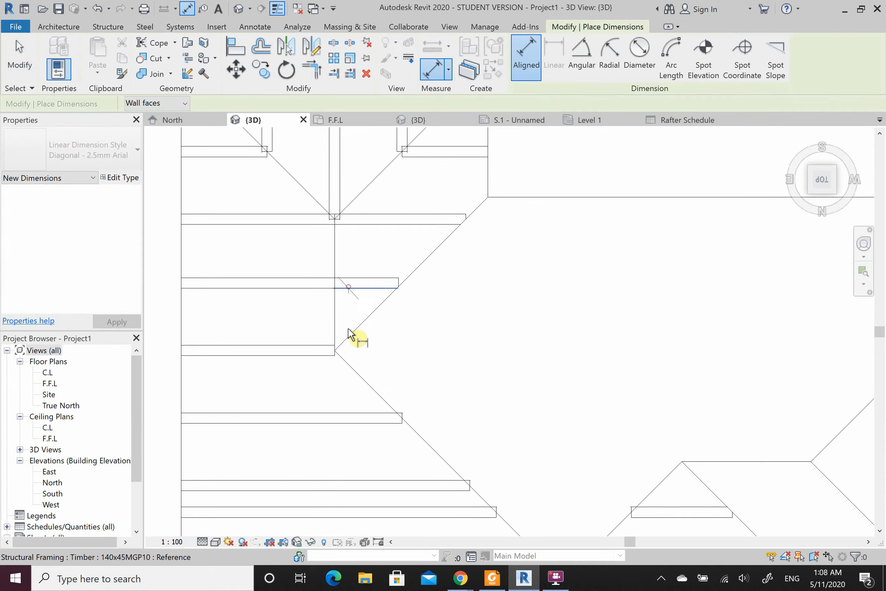
click(338, 349)
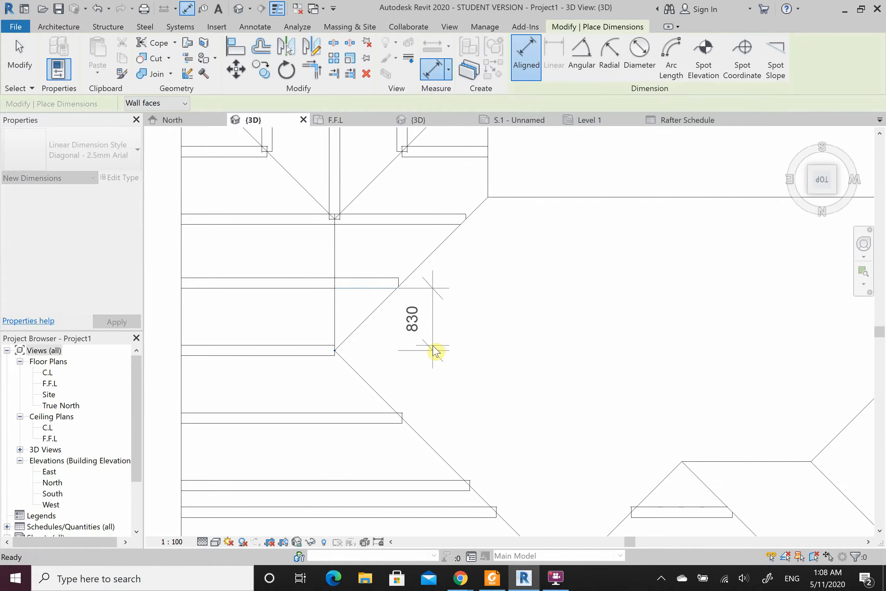
key(Escape)
key(Escape)
Step: Hide the roof element in the 3D view
scroll(436, 351, down, 4)
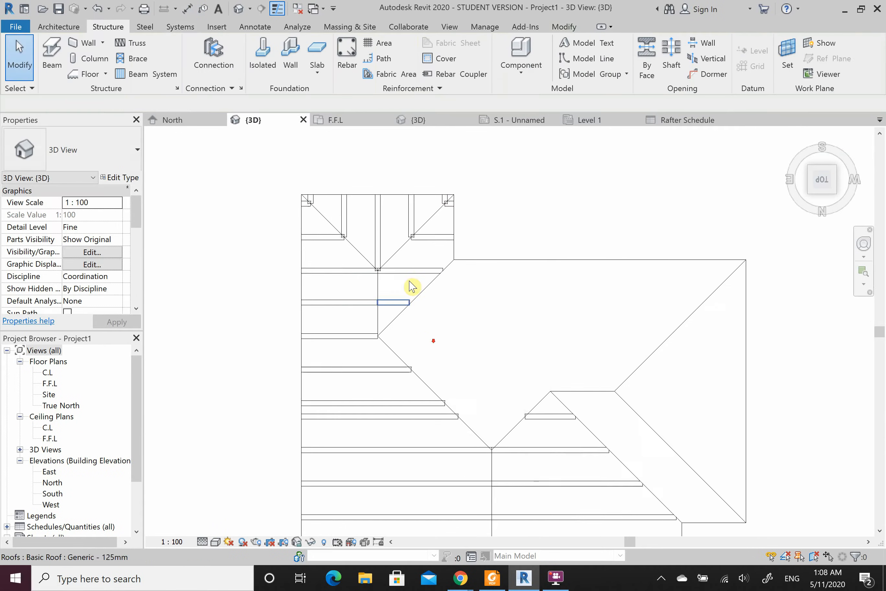
scroll(457, 188, down, 2)
scroll(476, 187, down, 3)
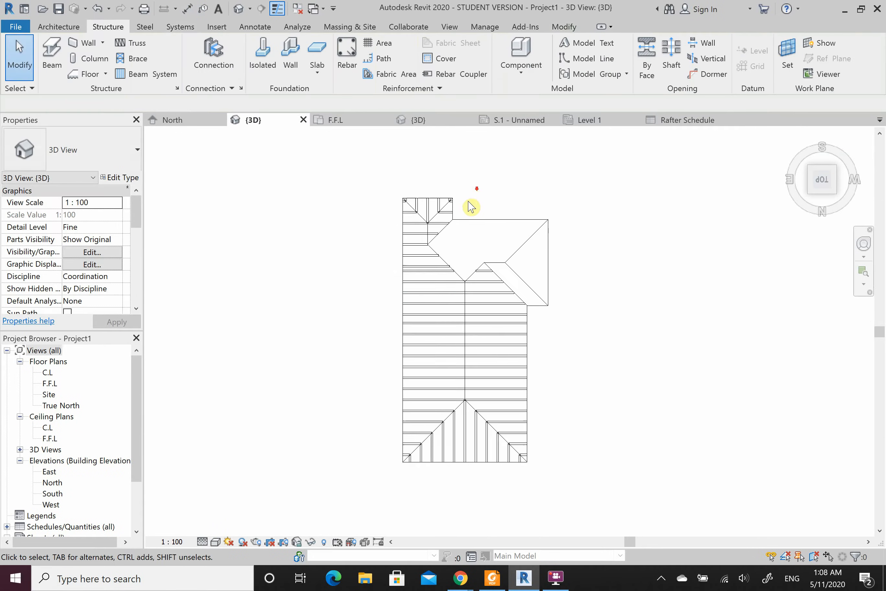
scroll(553, 209, up, 4)
scroll(480, 199, down, 3)
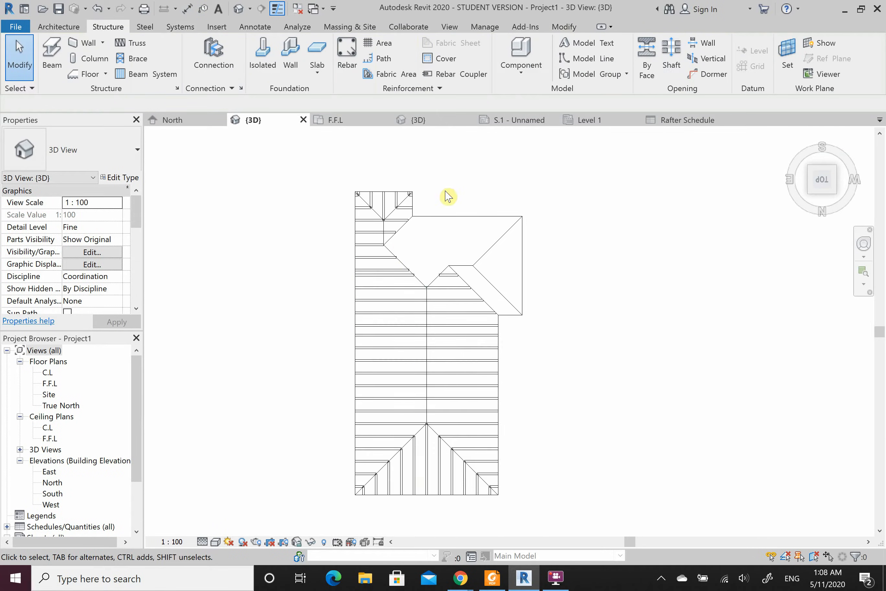
scroll(440, 186, up, 4)
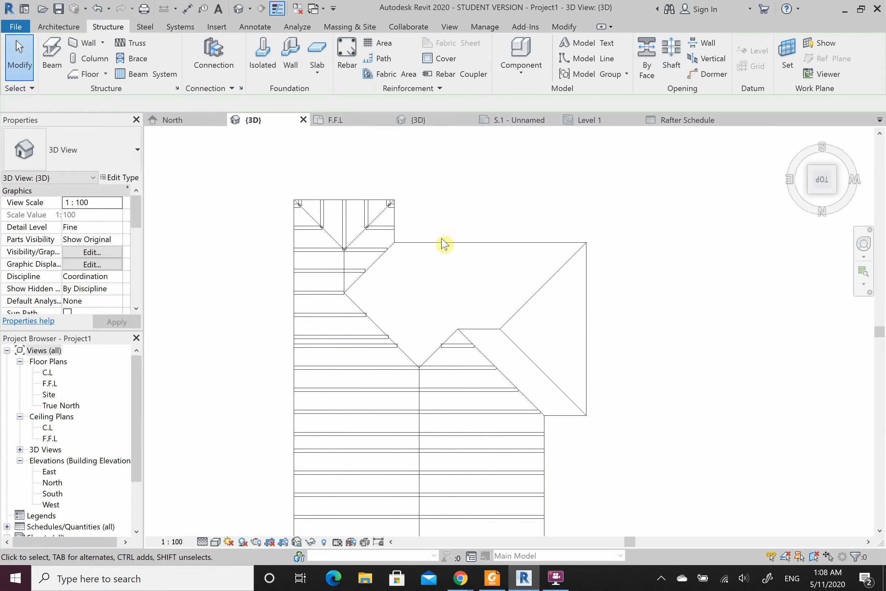
scroll(385, 236, down, 3)
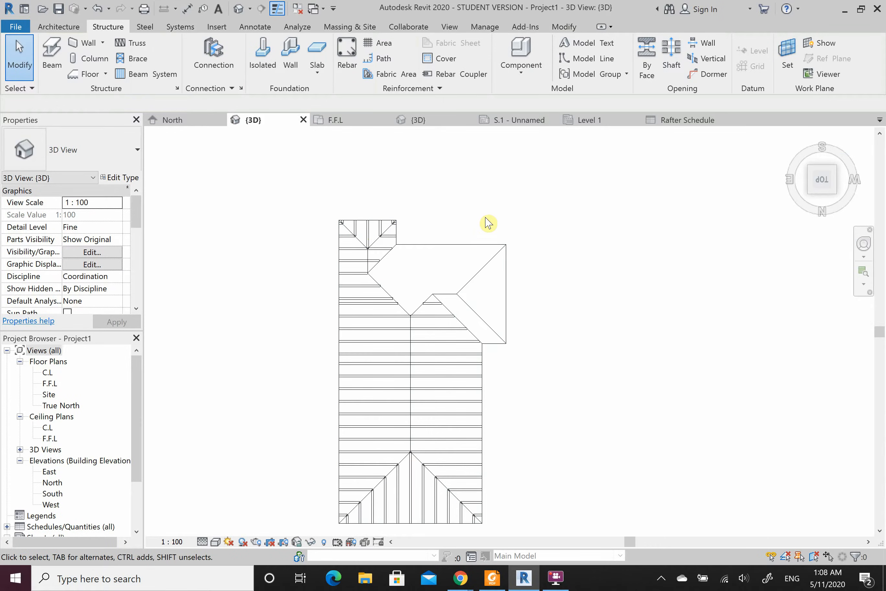
right_click(476, 244)
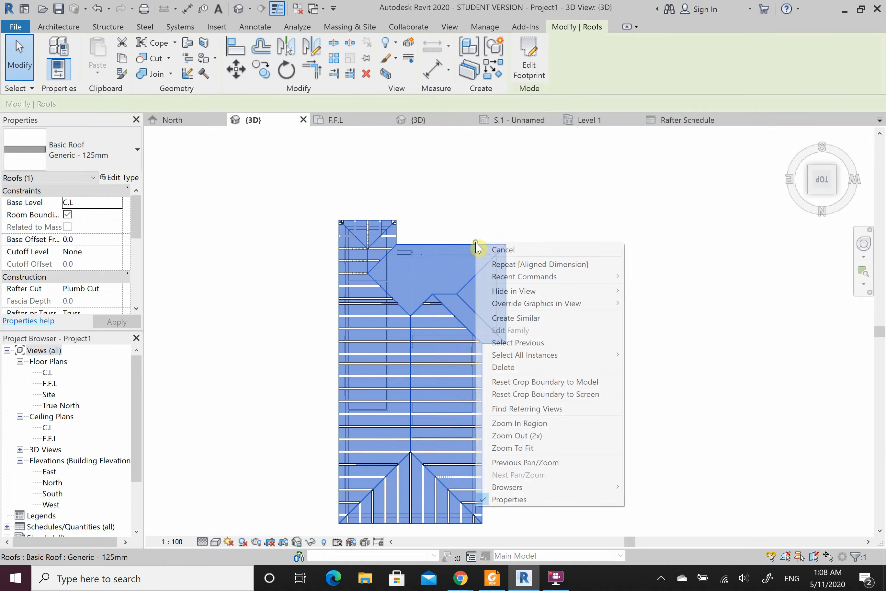
mouse_move(598, 295)
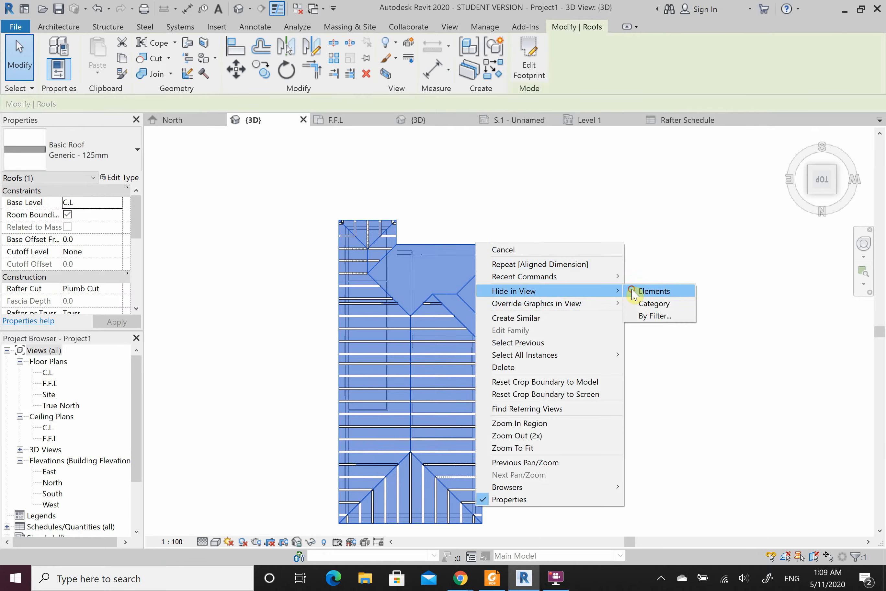
click(645, 291)
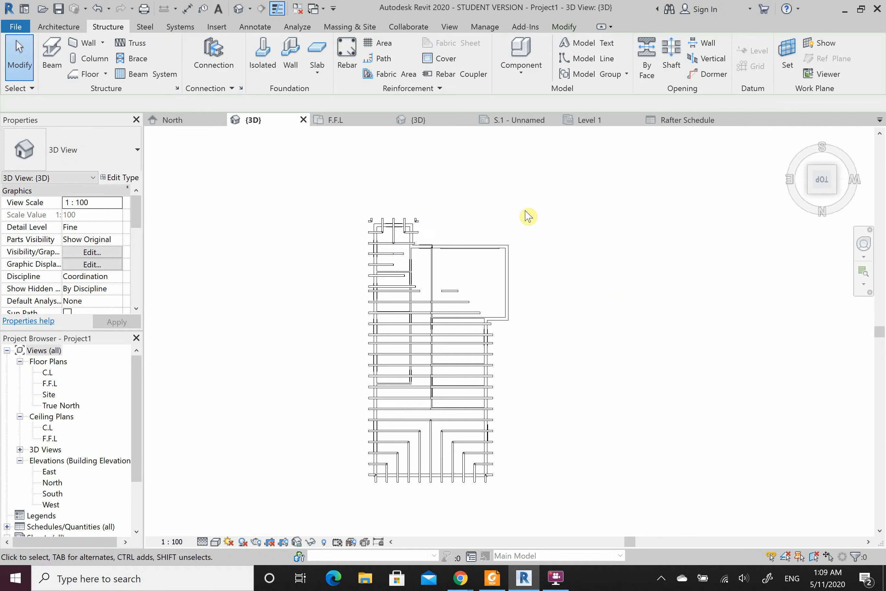
Step: Reveal the hidden elements, unhide the roof element and leave the reveal mode
click(323, 542)
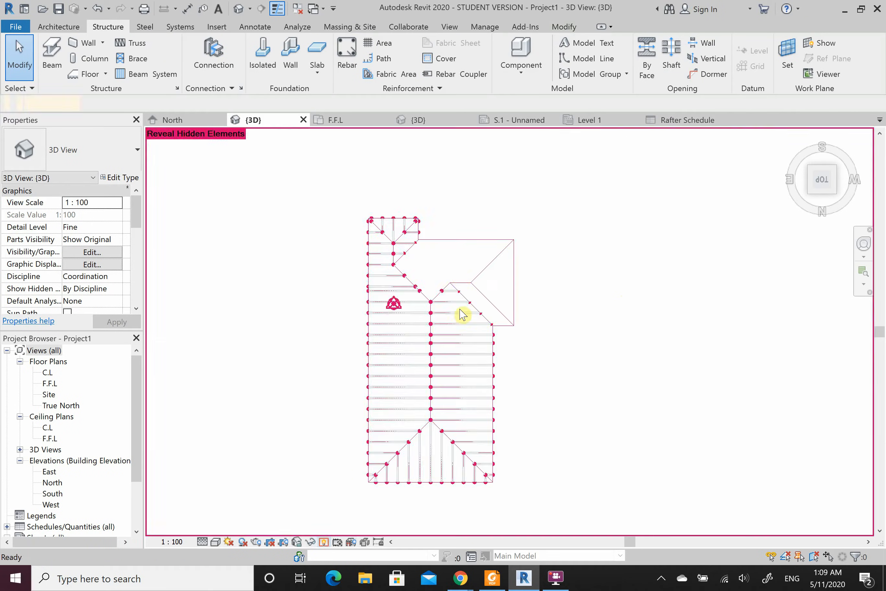
right_click(489, 241)
mouse_move(570, 291)
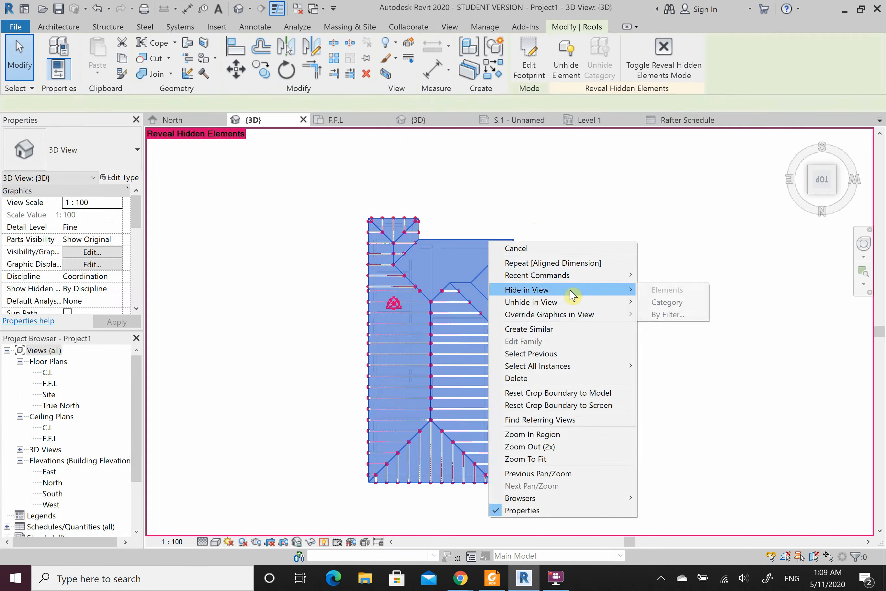
click(647, 303)
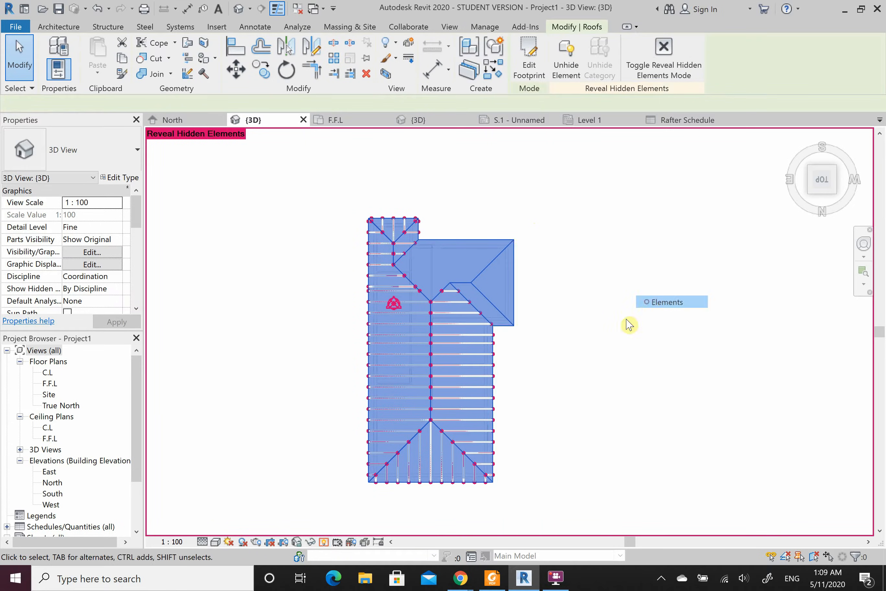
click(324, 542)
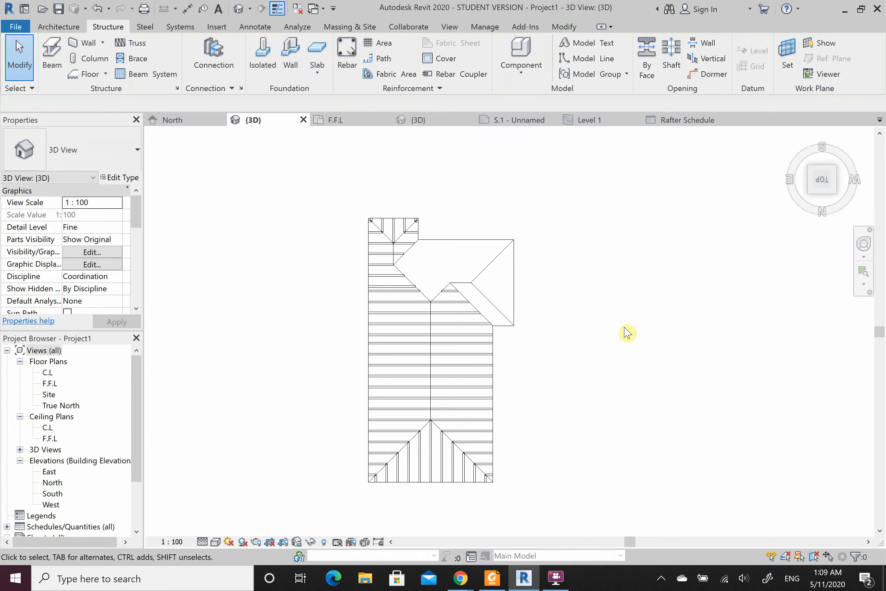
Step: Override the Roofs category's surface transparency to 19% in the 3D view's visibility/graphics settings
key(g)
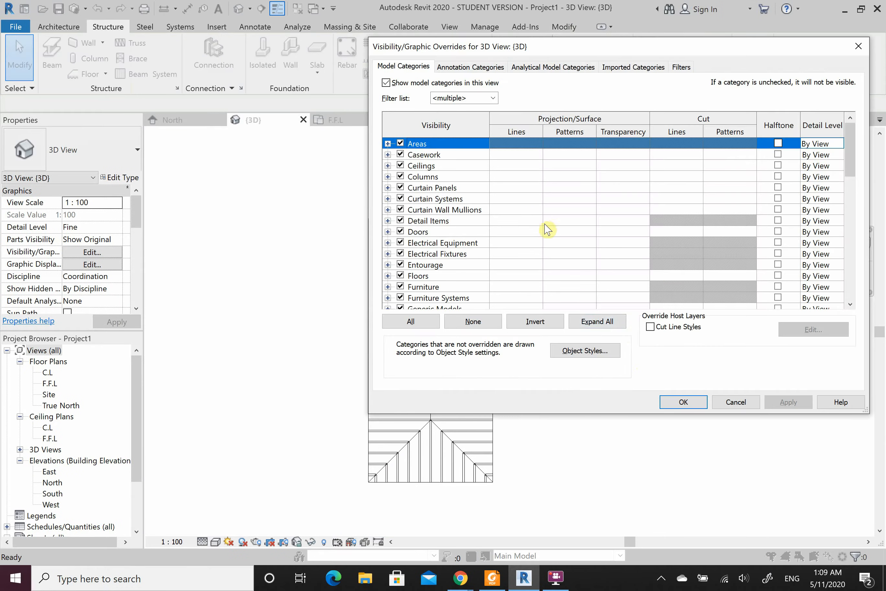
scroll(548, 230, down, 10)
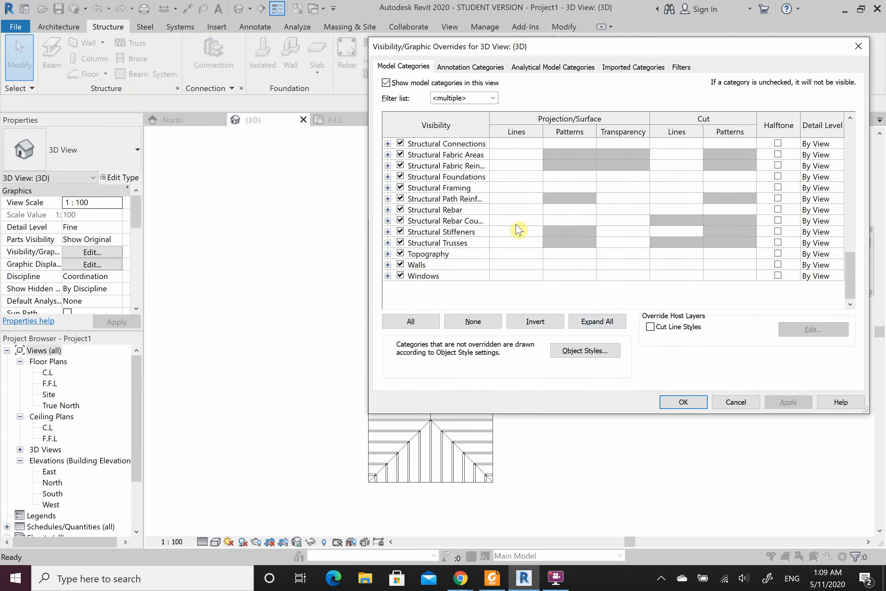
scroll(532, 284, up, 1)
scroll(518, 278, up, 13)
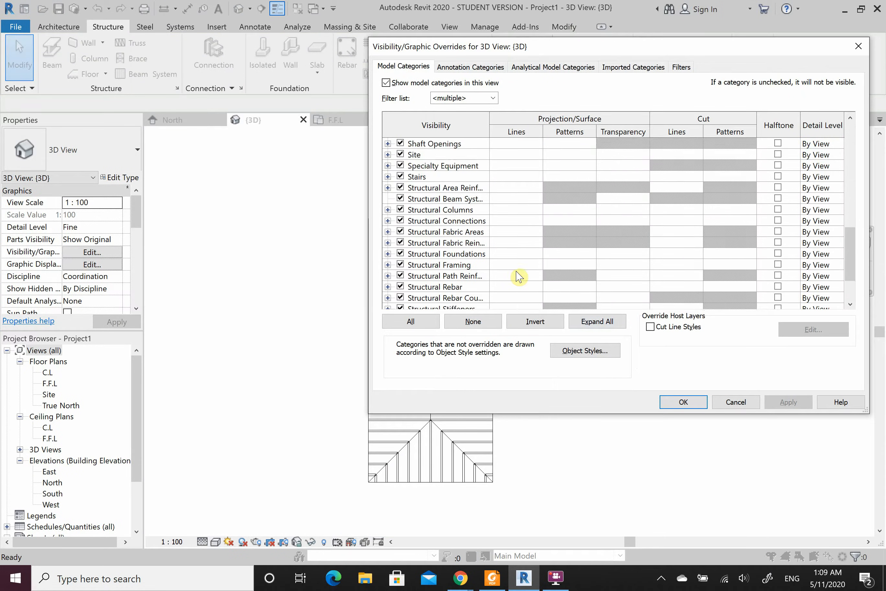
scroll(458, 212, down, 1)
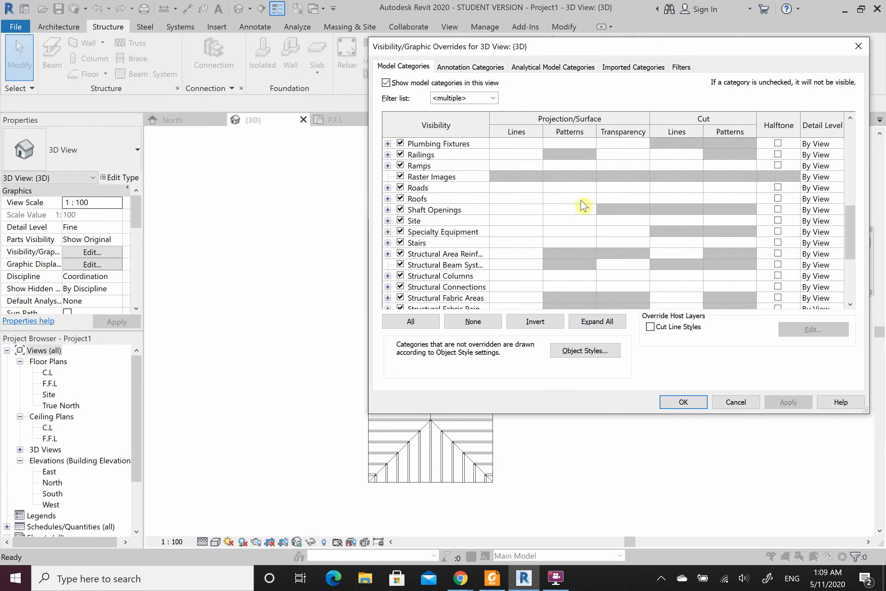
click(633, 199)
click(622, 200)
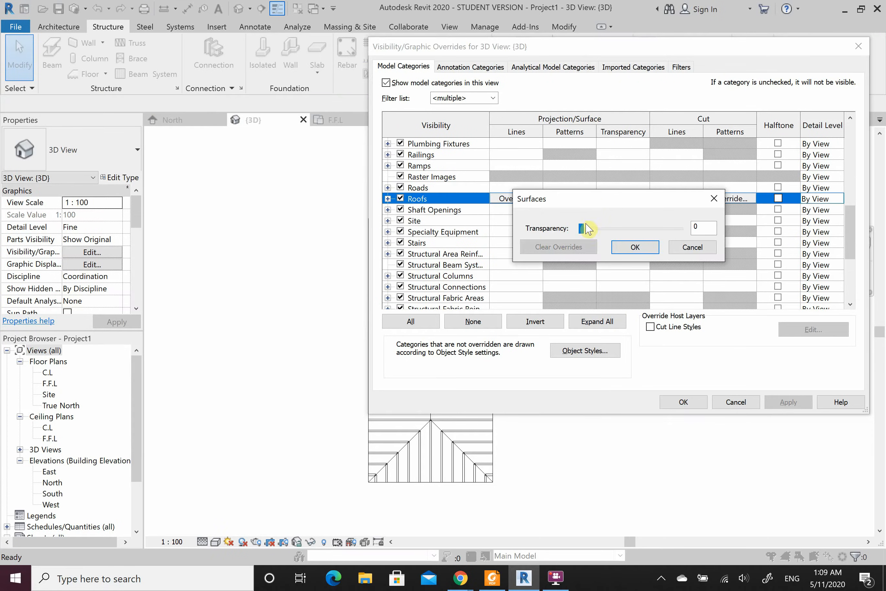
drag(604, 230, 607, 230)
click(635, 248)
click(789, 404)
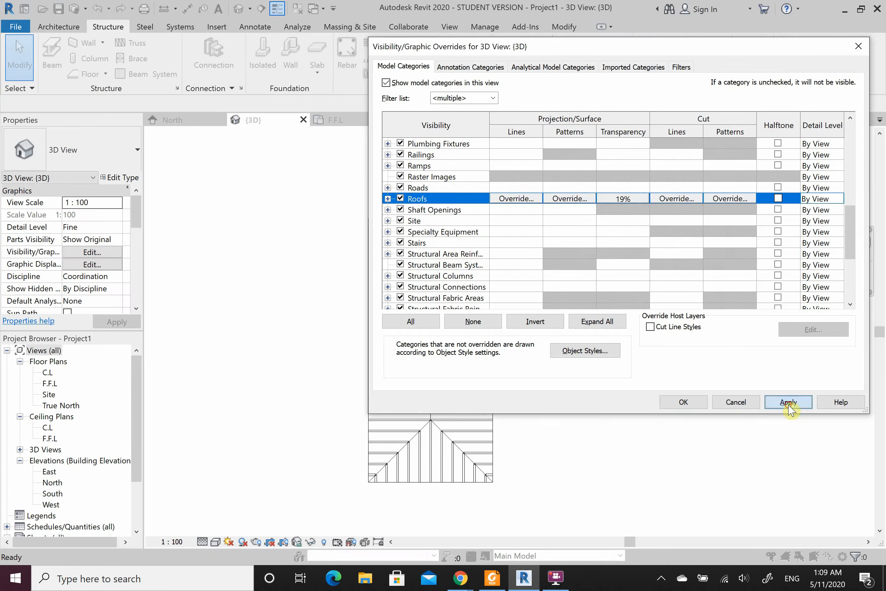
click(683, 402)
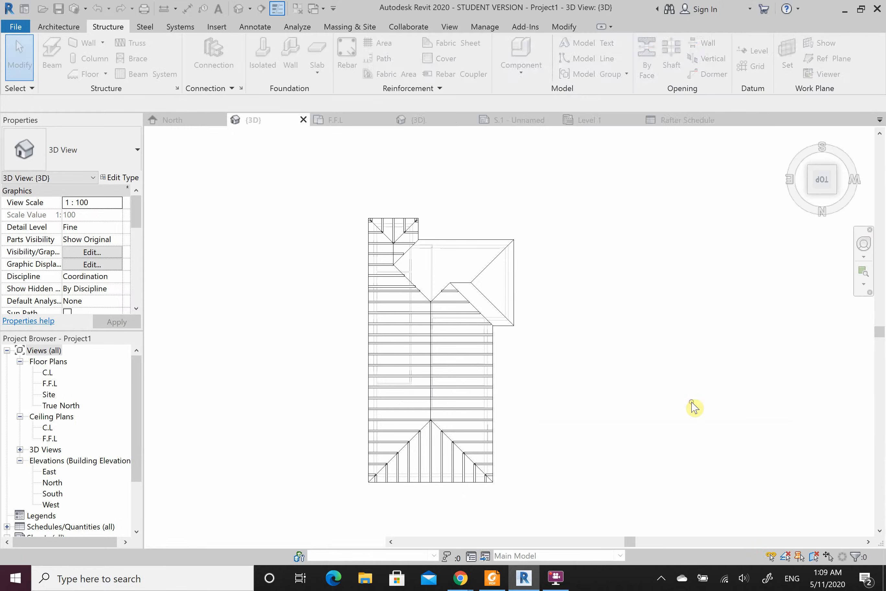
Step: Set the 3D view's detail level to Coarse
scroll(446, 366, up, 2)
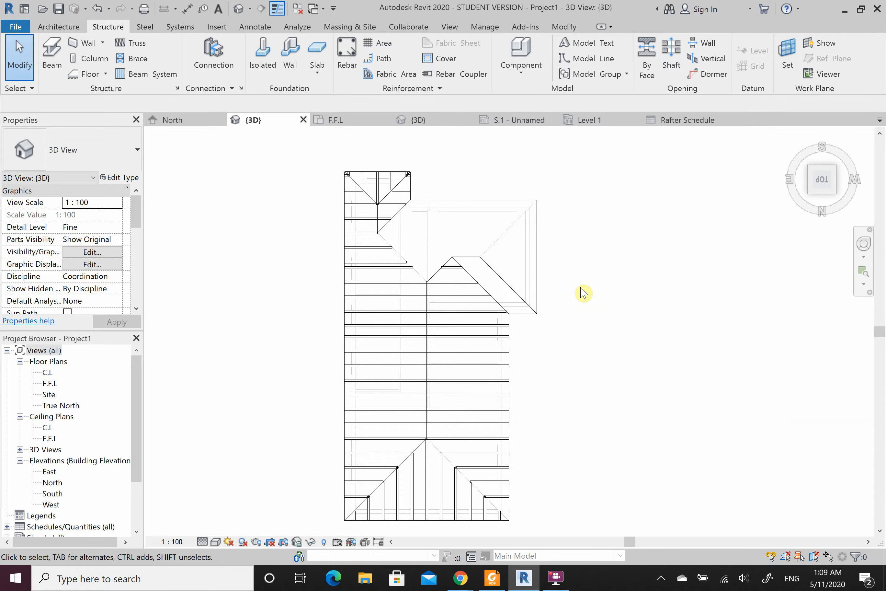
click(202, 541)
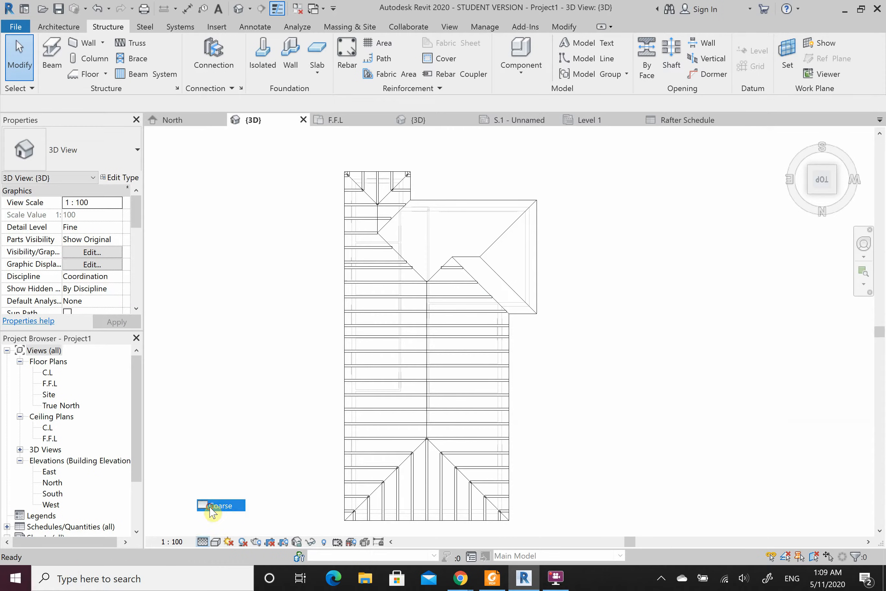
click(212, 511)
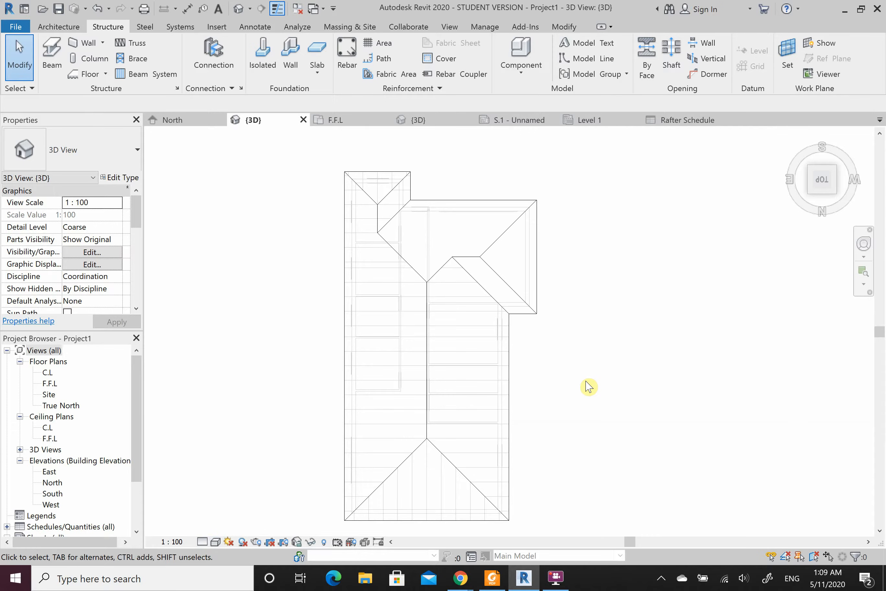
Step: Set the Roofs category's surface transparency to 38% in the 3D view's visibility/graphics overrides and apply it
key(v)
key(v)
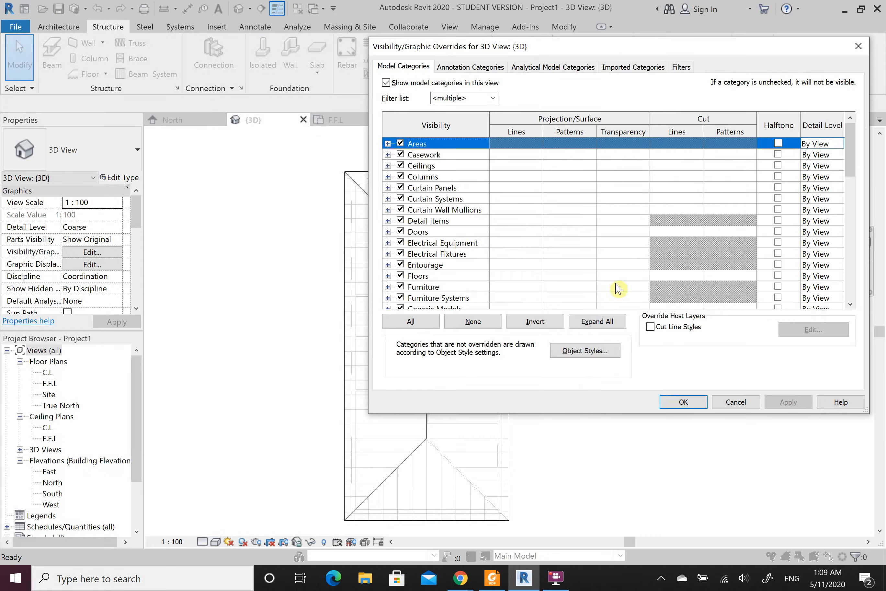
scroll(648, 229, down, 3)
scroll(647, 228, down, 5)
scroll(634, 204, up, 1)
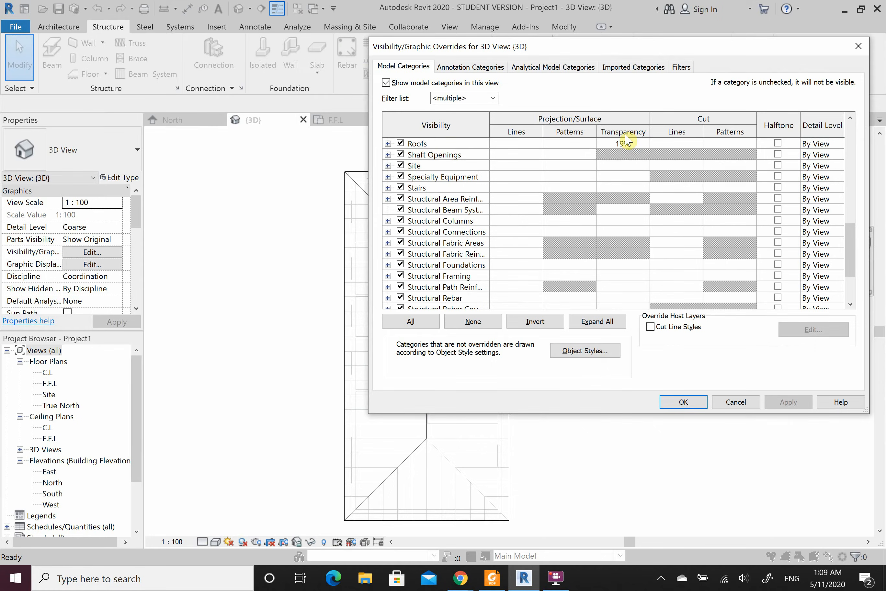
scroll(624, 146, up, 1)
click(622, 155)
click(622, 157)
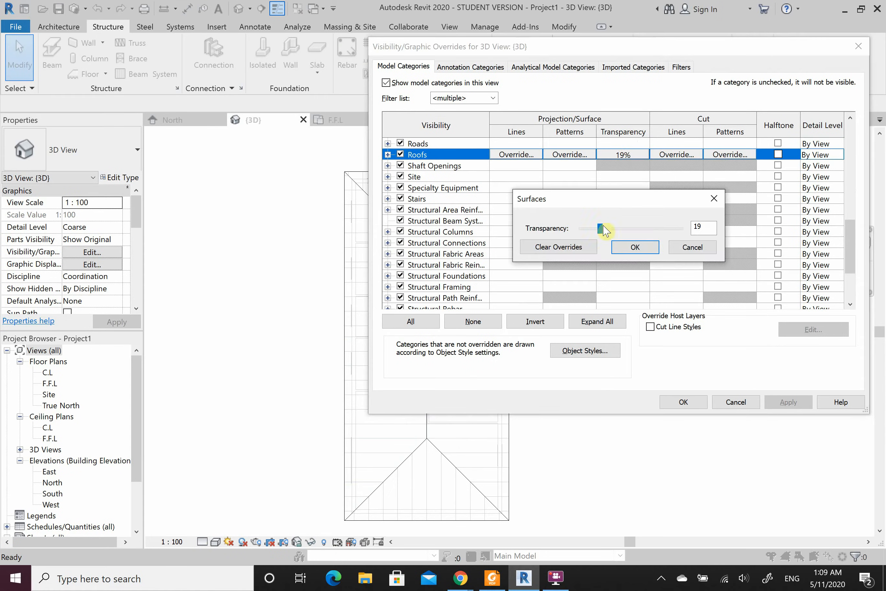
click(631, 247)
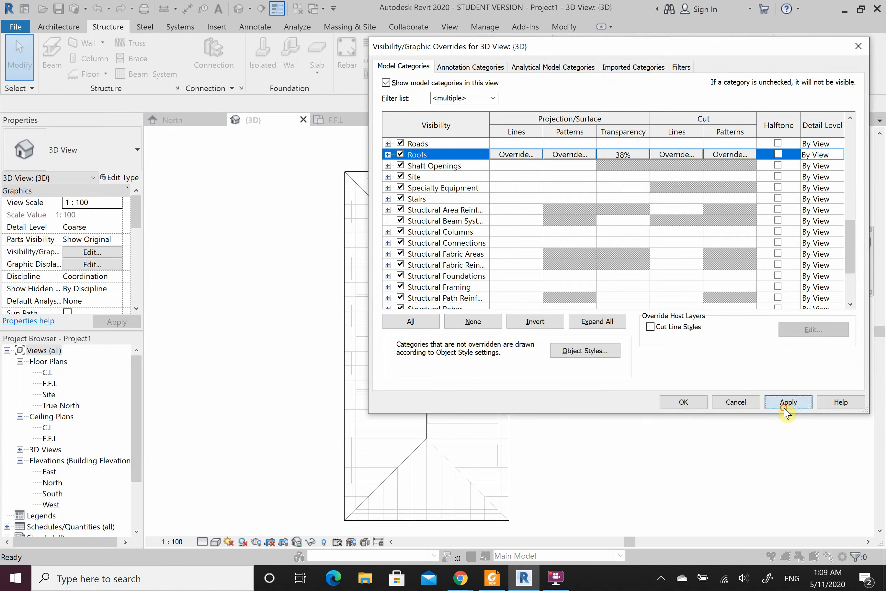
click(786, 403)
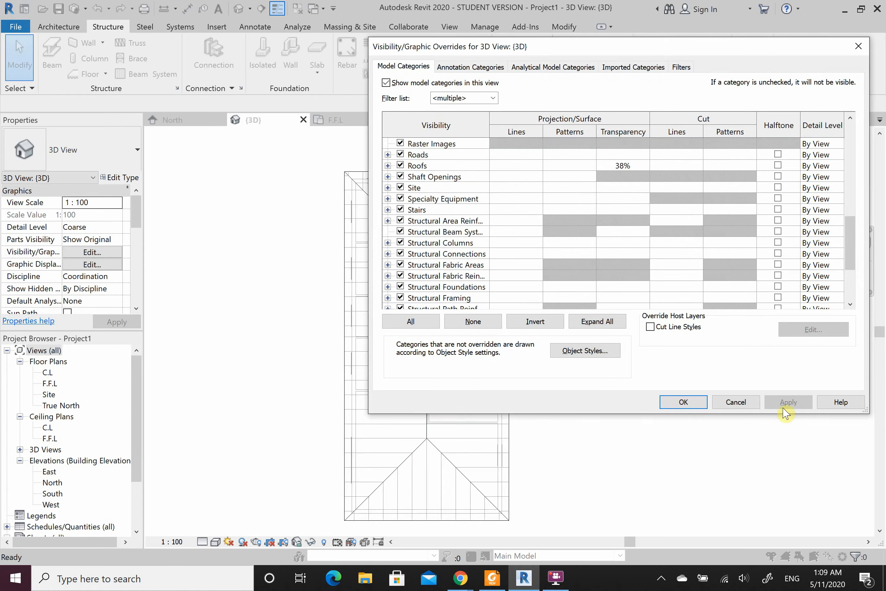
Step: Raise the Roofs category's surface transparency to 98% and apply it to the 3D view
click(636, 167)
click(636, 166)
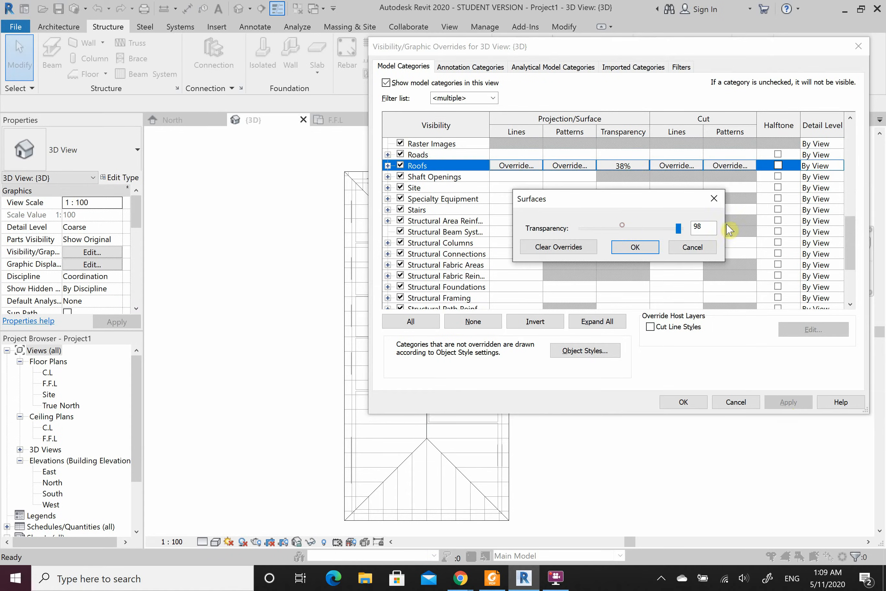
click(659, 248)
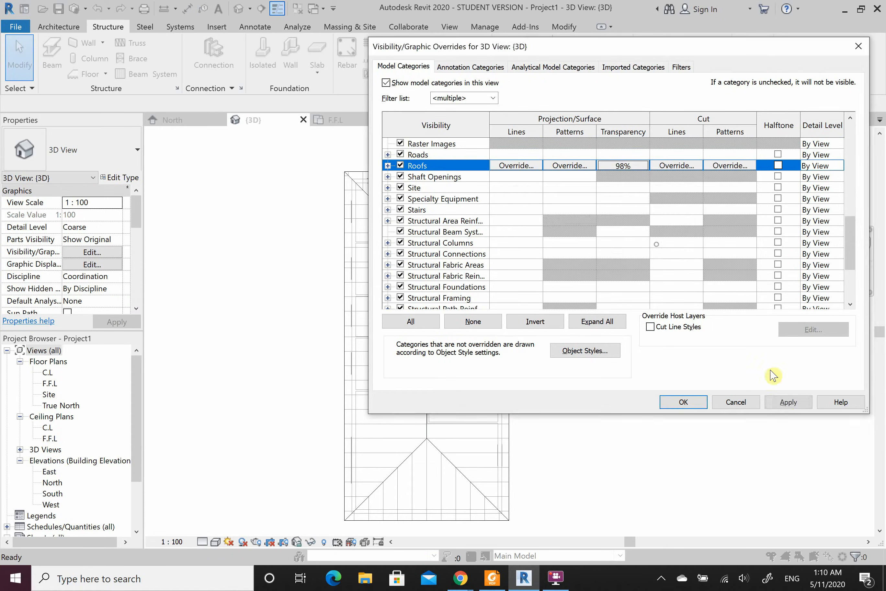
click(785, 403)
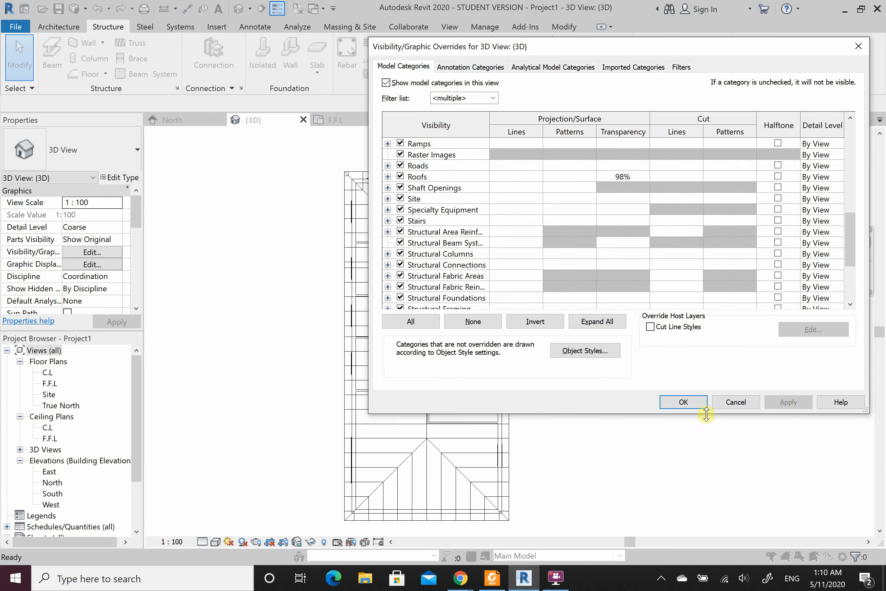
Step: Reduce the Roofs category's surface transparency to 56% and then 28%, apply it and close the visibility/graphics overrides
click(625, 177)
click(642, 177)
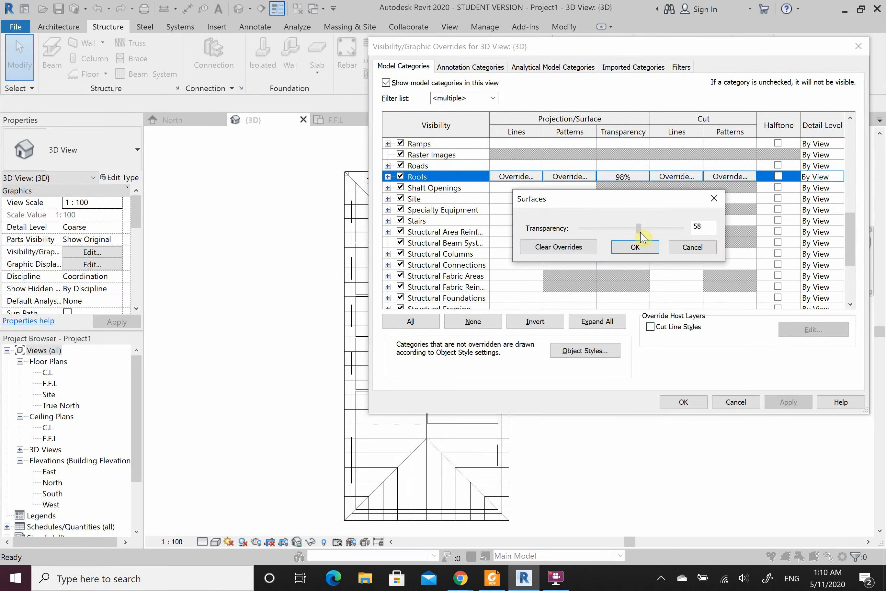
click(640, 248)
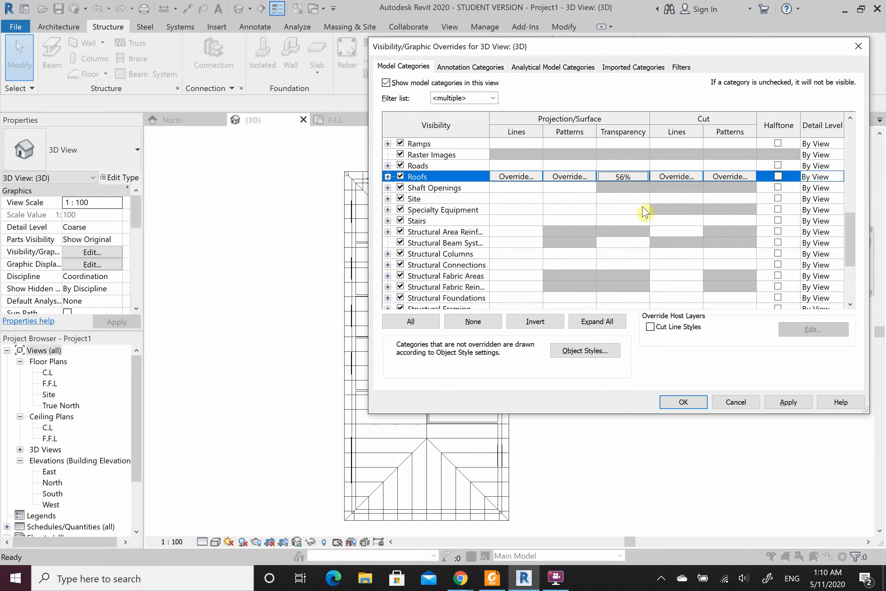
click(632, 178)
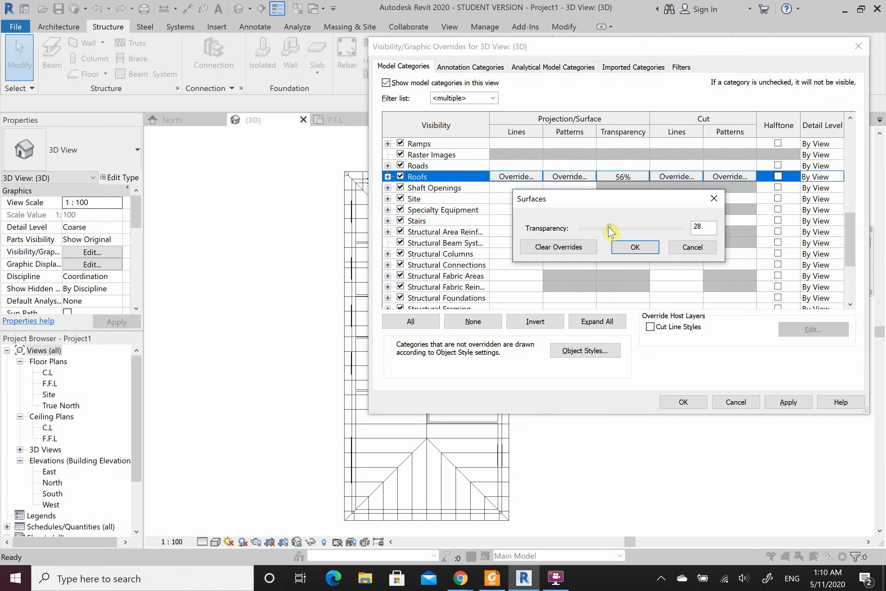
click(635, 247)
click(788, 402)
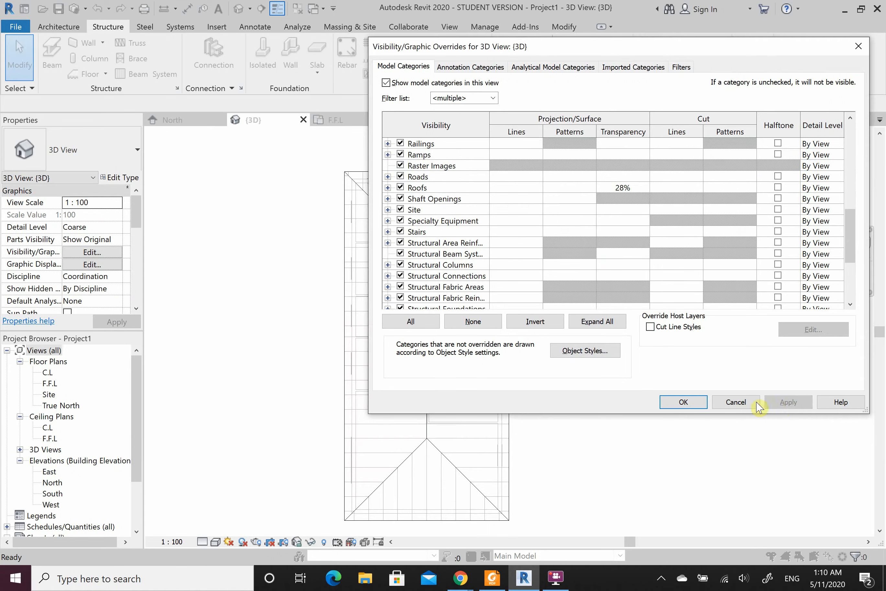
click(701, 405)
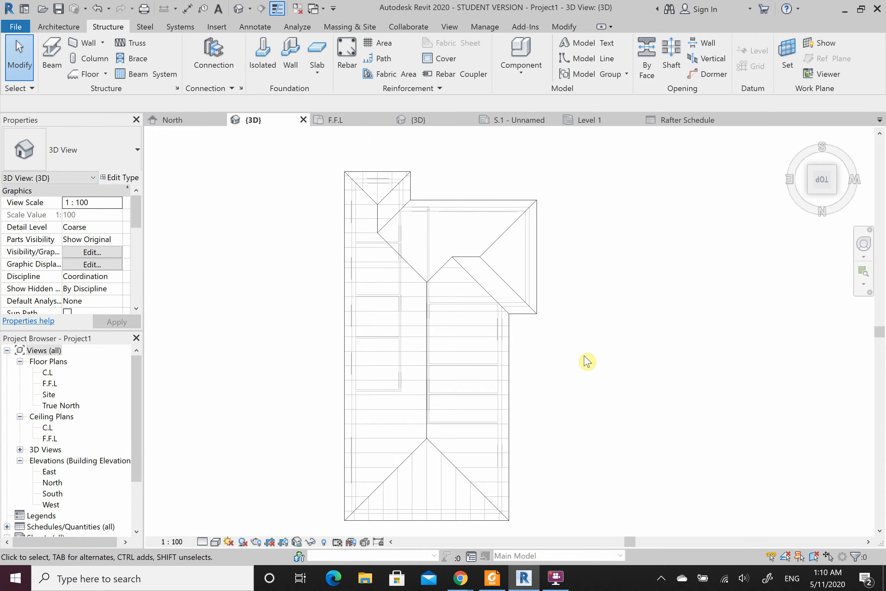
Step: Override the Roofs category's surface transparency to 78% in the 3D view and accept the visibility/graphics settings
key(v)
key(g)
scroll(606, 243, down, 7)
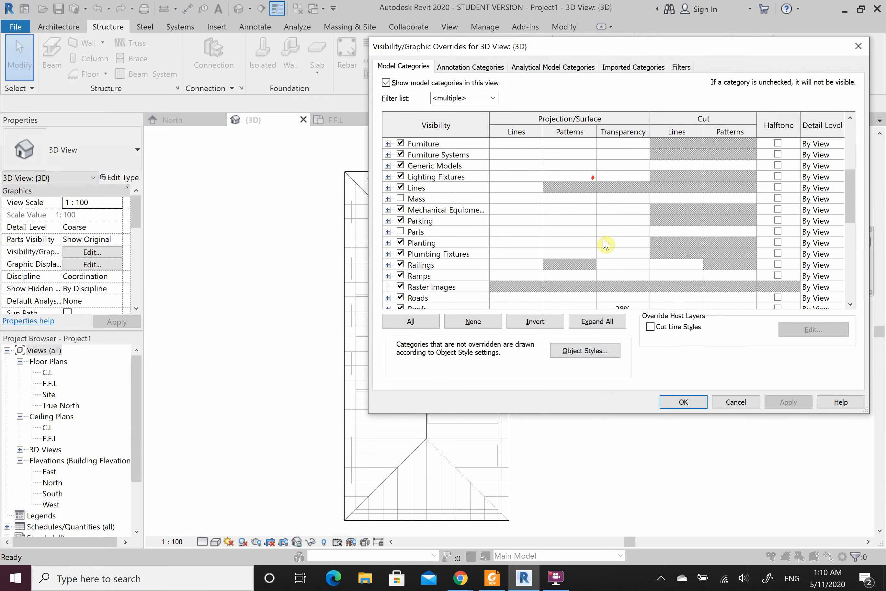
click(626, 225)
click(608, 225)
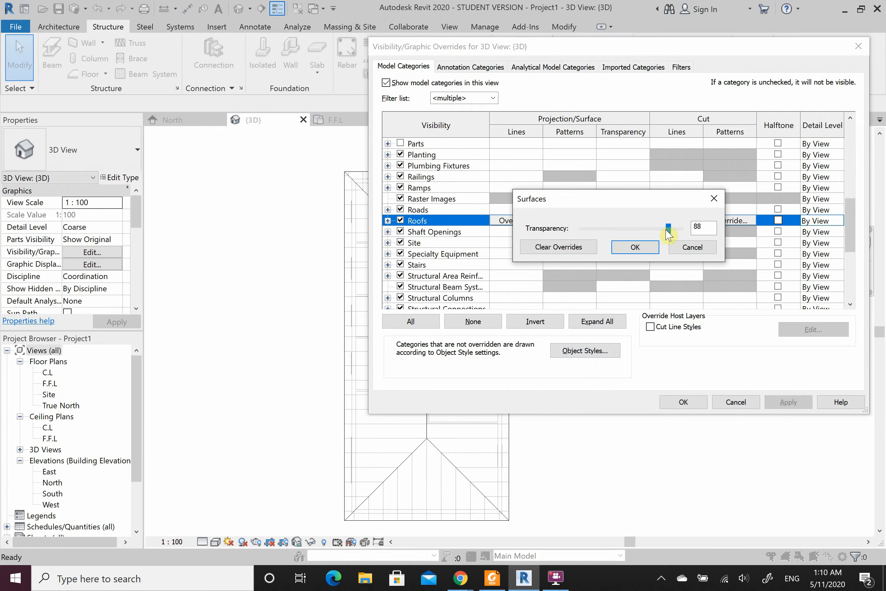
click(648, 252)
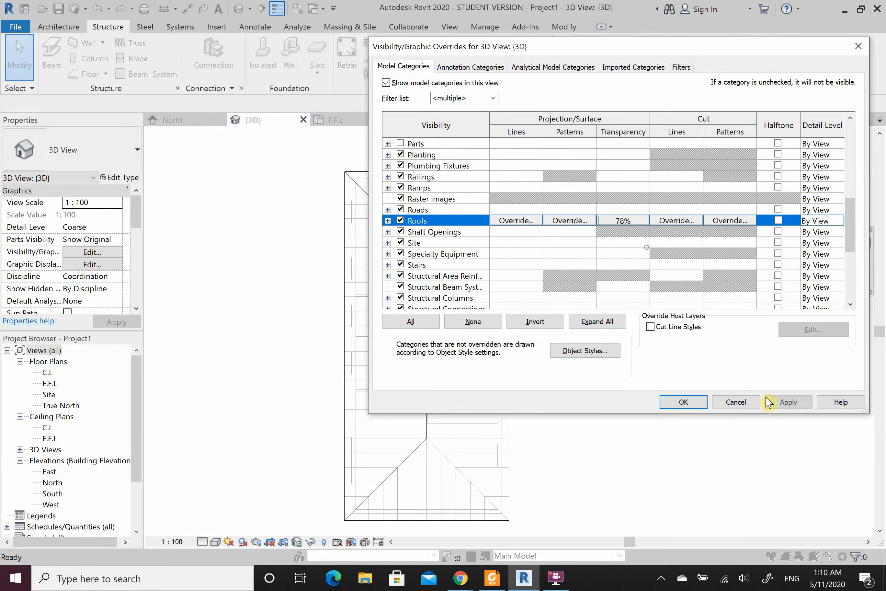
click(777, 403)
scroll(697, 255, down, 5)
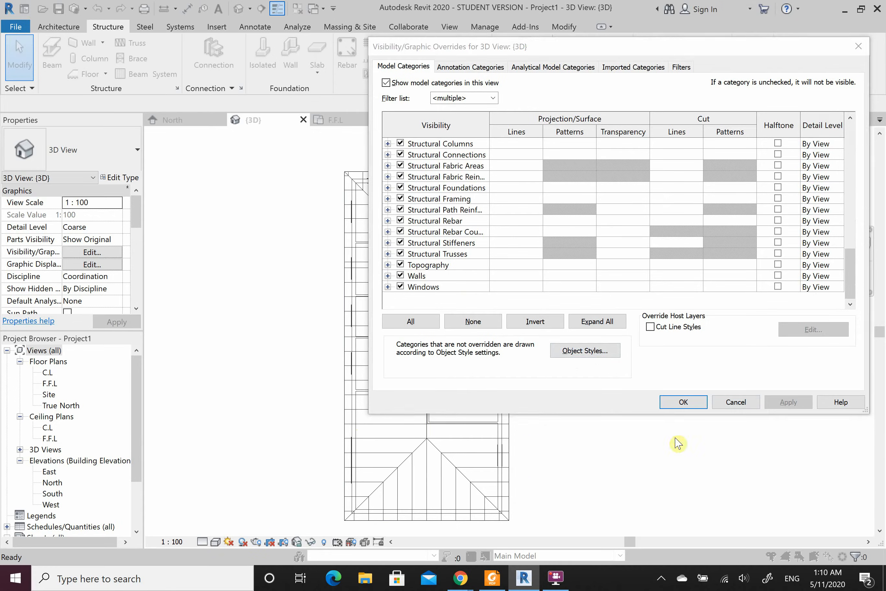
click(695, 402)
Step: Switch the 3D view's visual style to Shaded
click(223, 542)
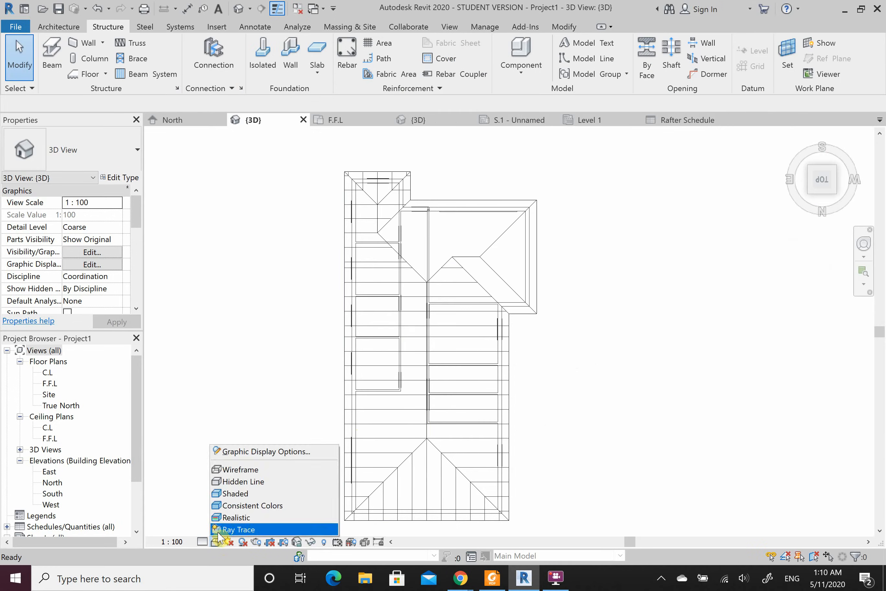
click(235, 494)
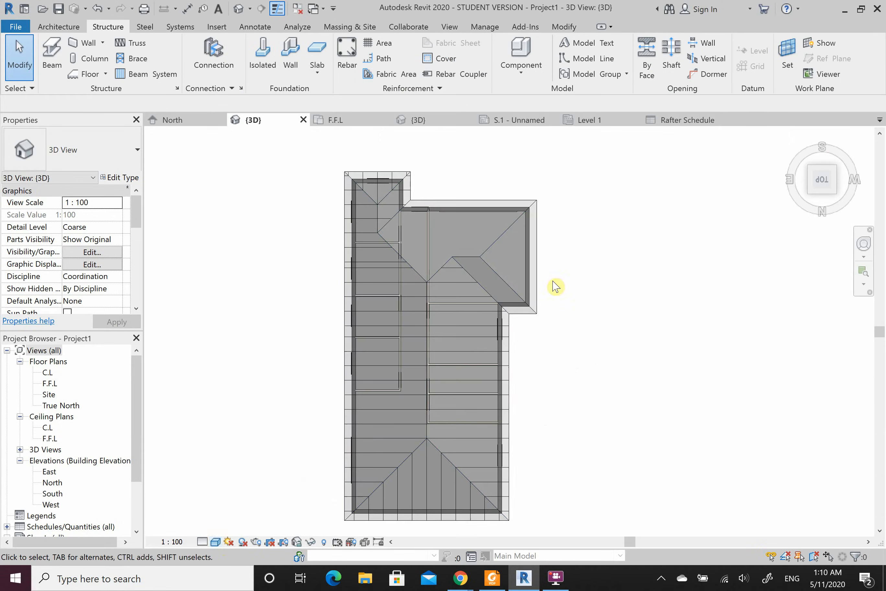
Step: Set the Walls category to halftone and turn off the Floors category in the 3D view's visibility/graphics overrides
key(v)
key(v)
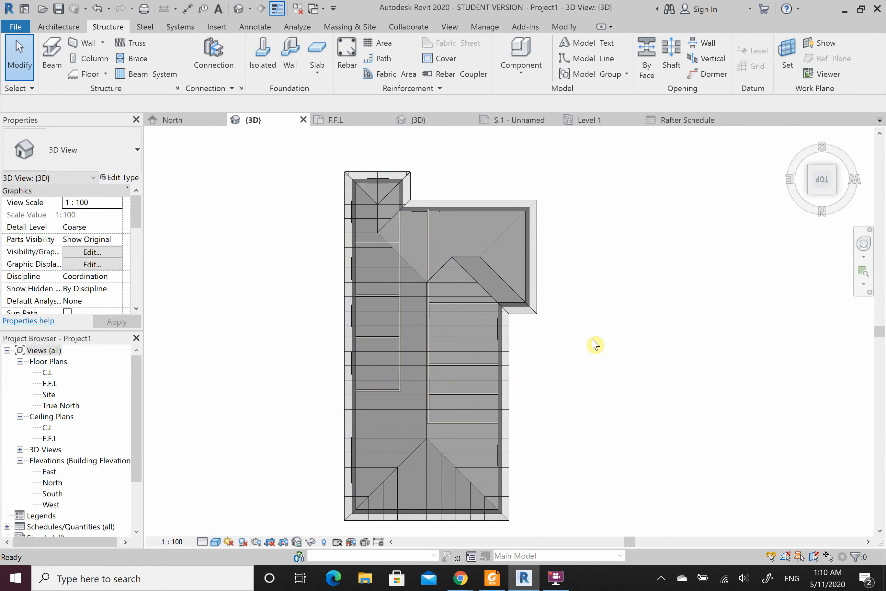
scroll(681, 237, down, 8)
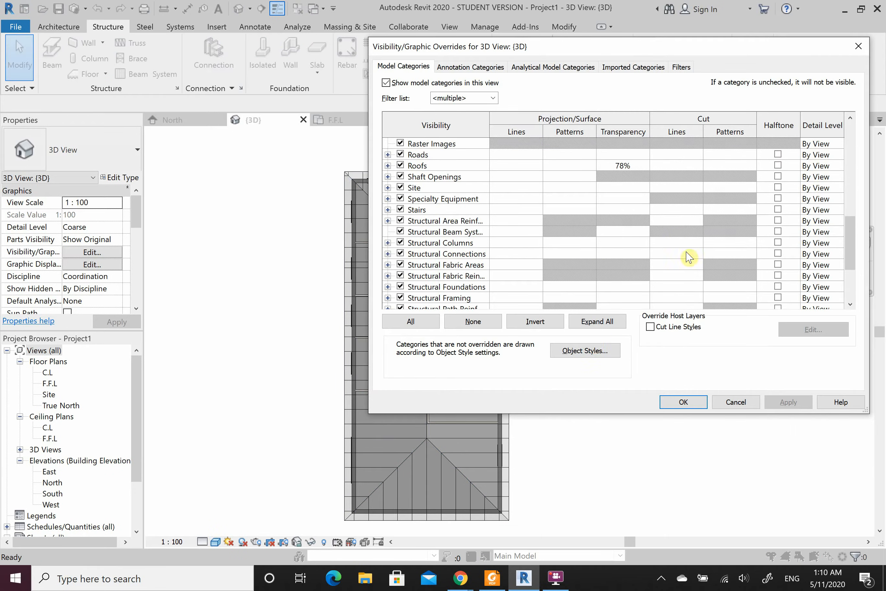
scroll(787, 254, down, 3)
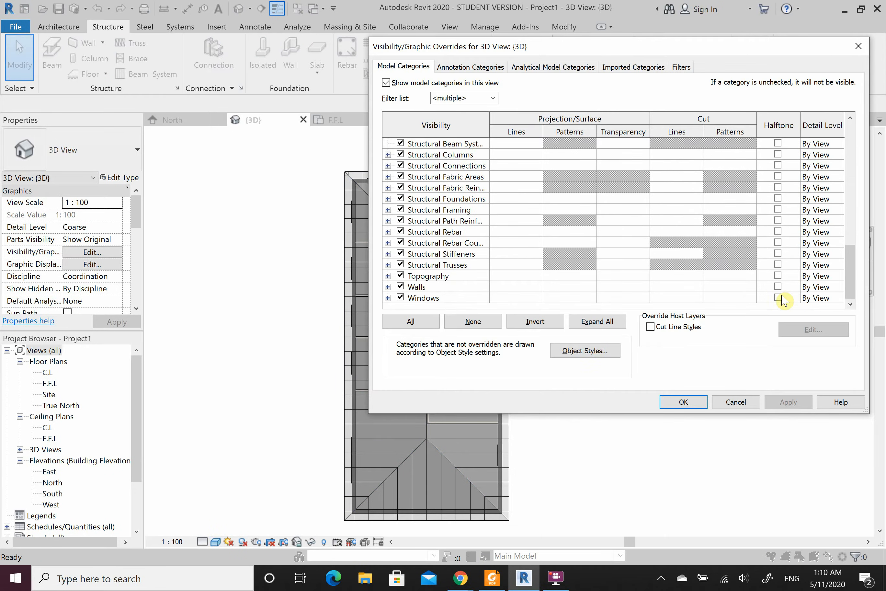
click(780, 288)
scroll(667, 287, up, 5)
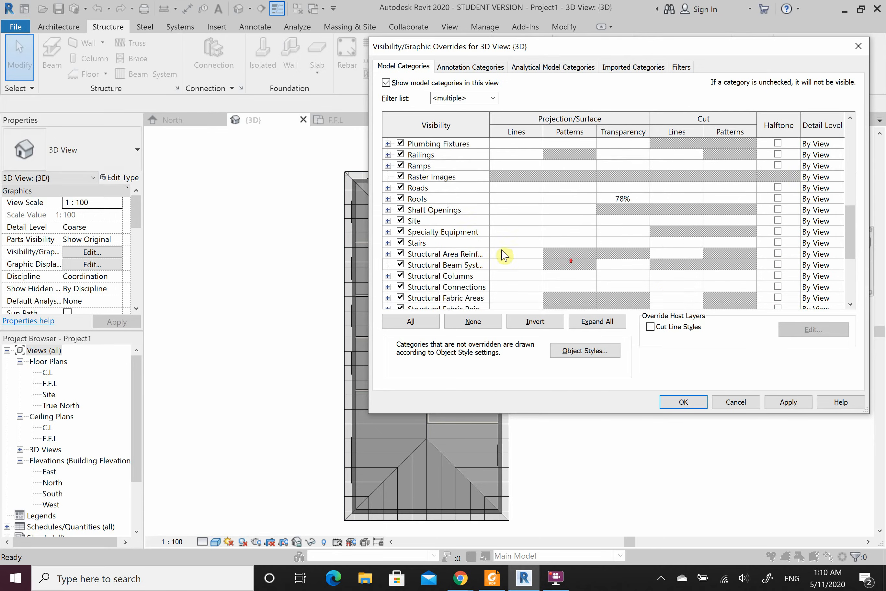
scroll(474, 234, up, 5)
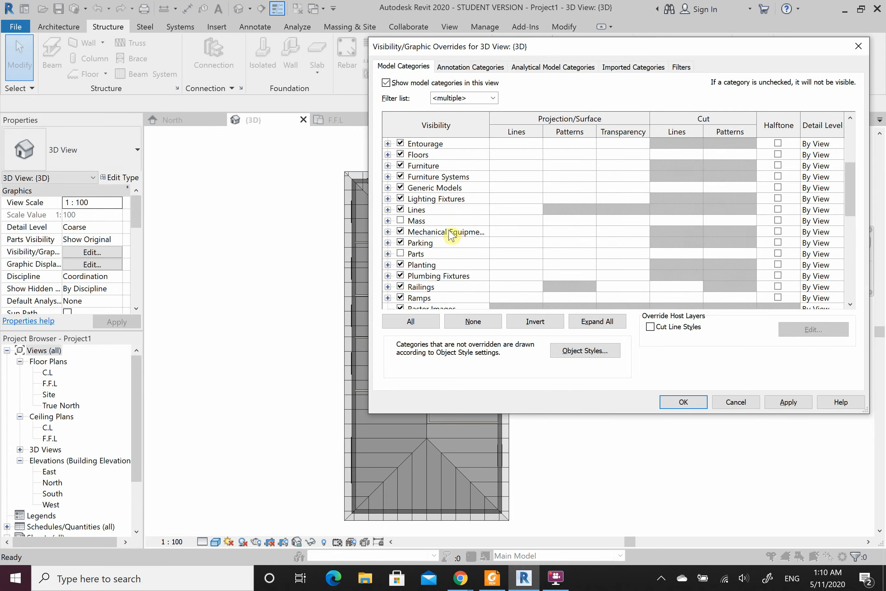
click(400, 187)
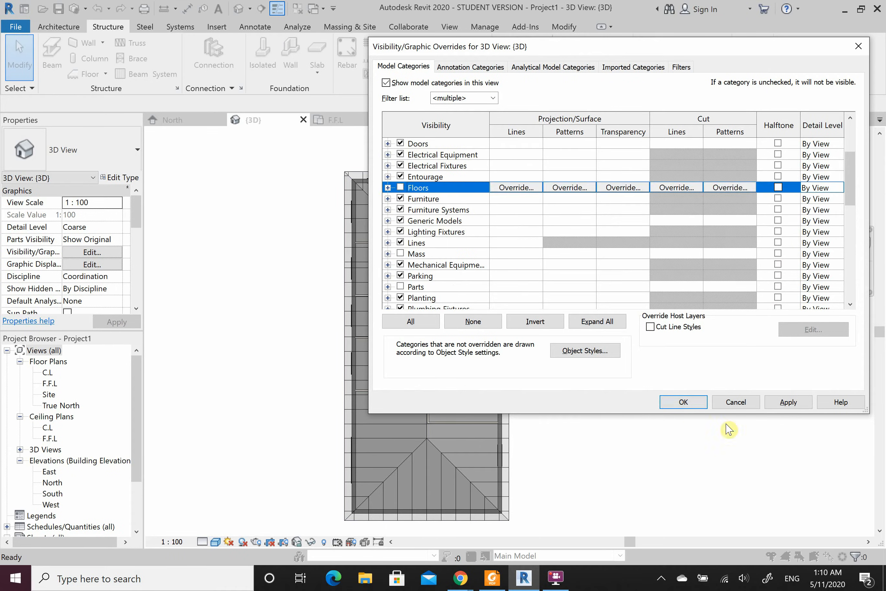
click(782, 407)
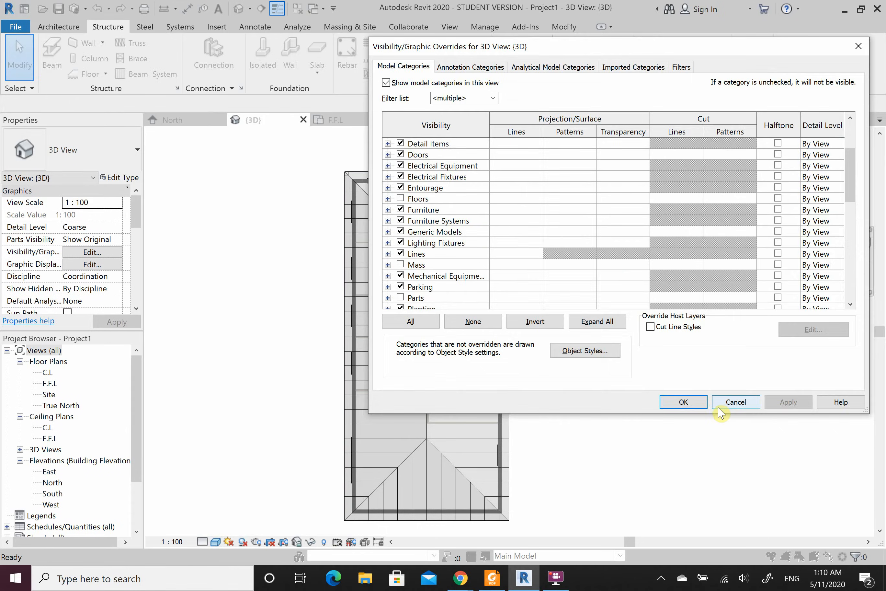
click(698, 402)
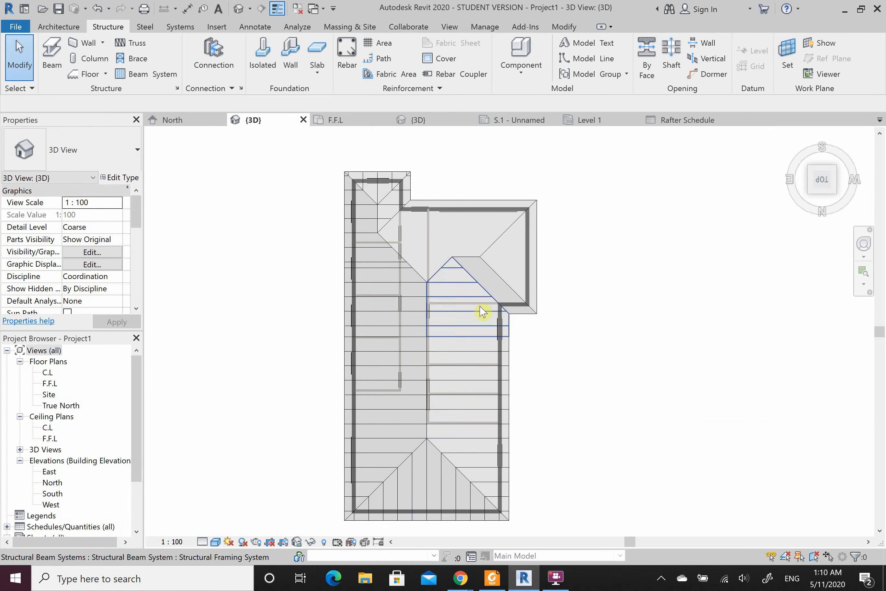
Step: Try hiding the roof element in the shaded 3D view and undo the hiding
click(542, 291)
click(608, 318)
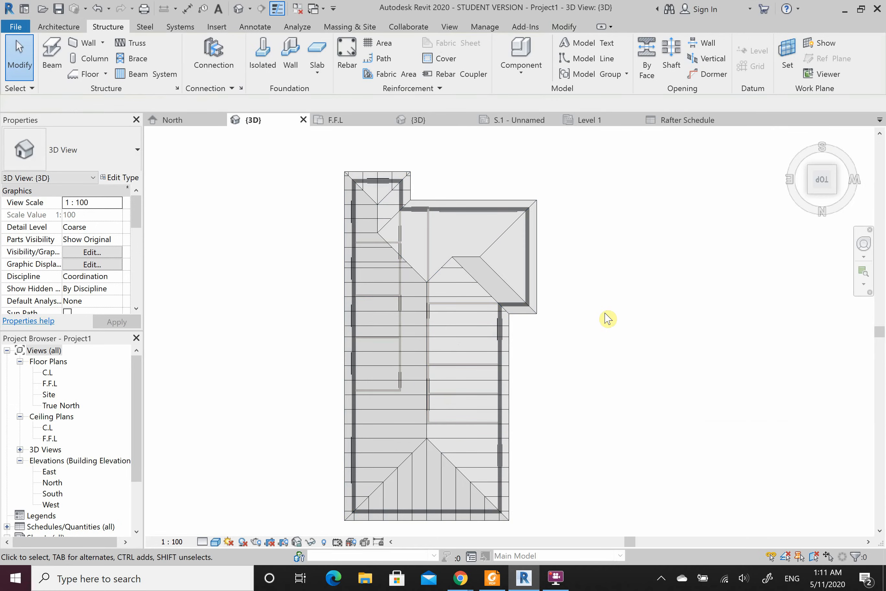
right_click(541, 277)
click(694, 327)
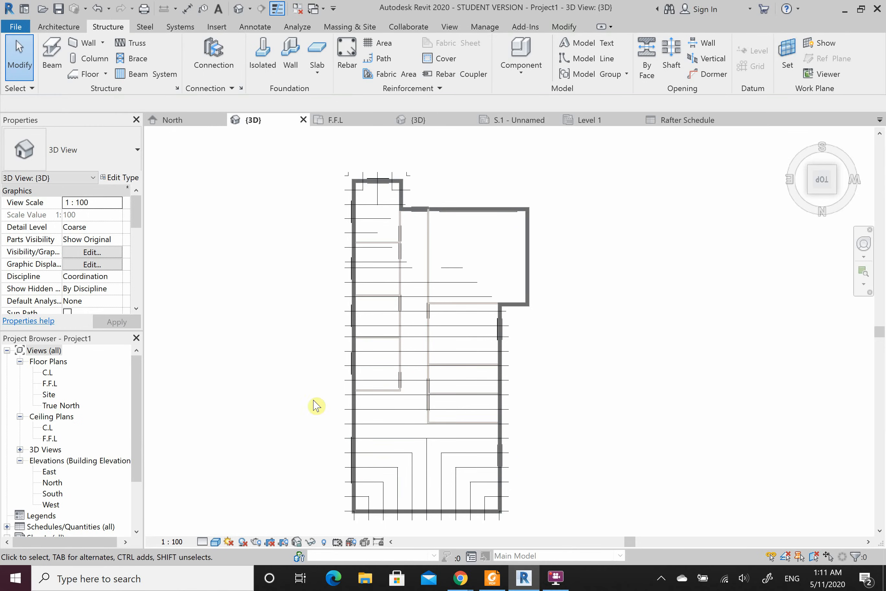
key(ctrl+z)
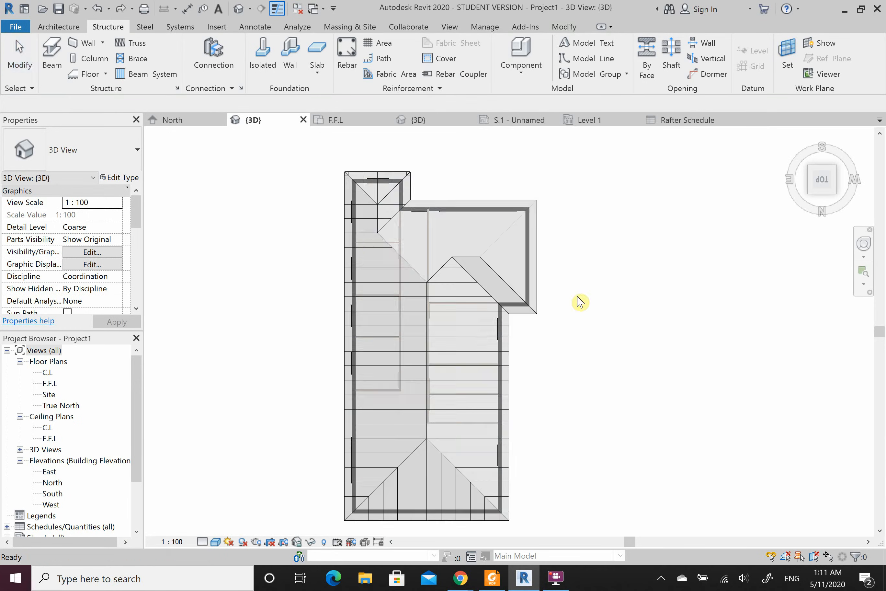
Step: Override the Roofs category's surface transparency to 100% in the 3D view and accept the visibility/graphics settings
right_click(541, 305)
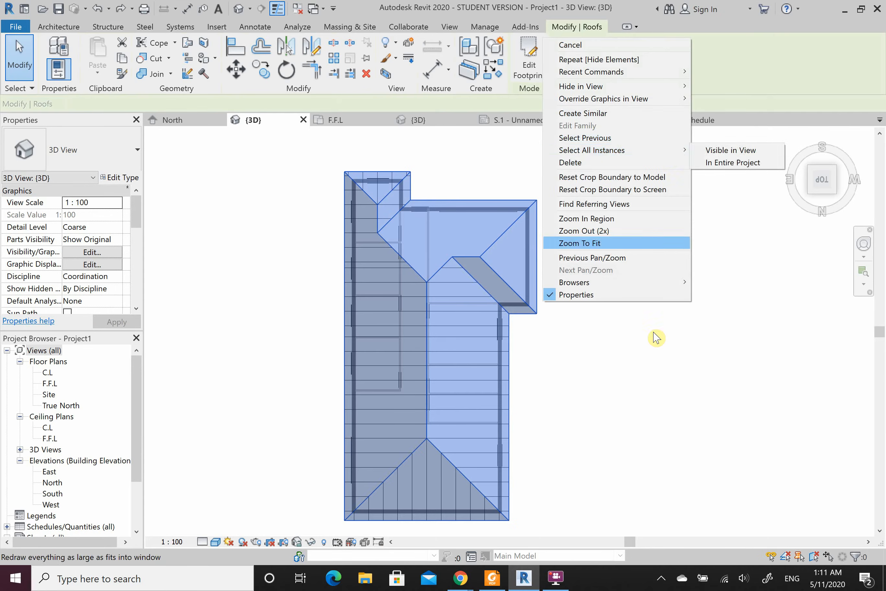
key(Escape)
key(v)
key(v)
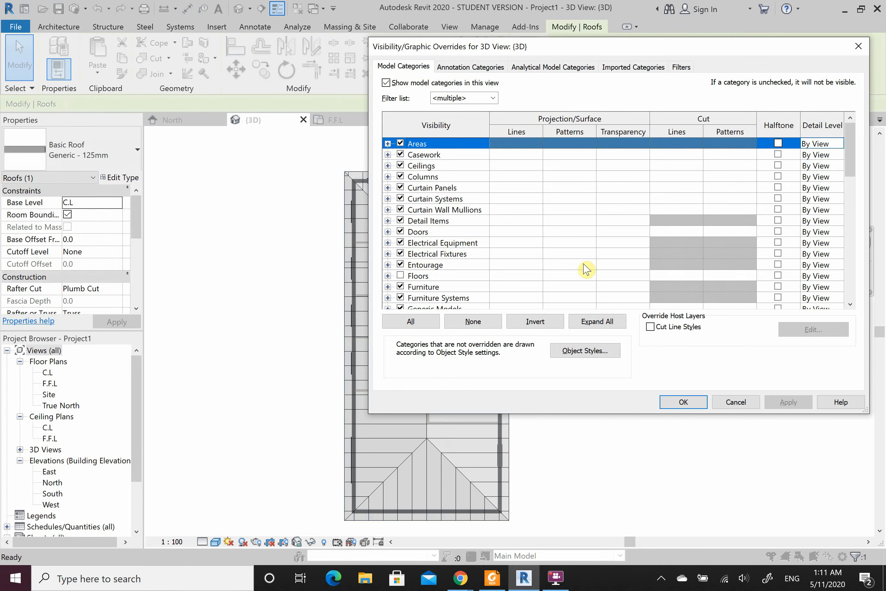
scroll(638, 226, down, 3)
scroll(638, 226, down, 6)
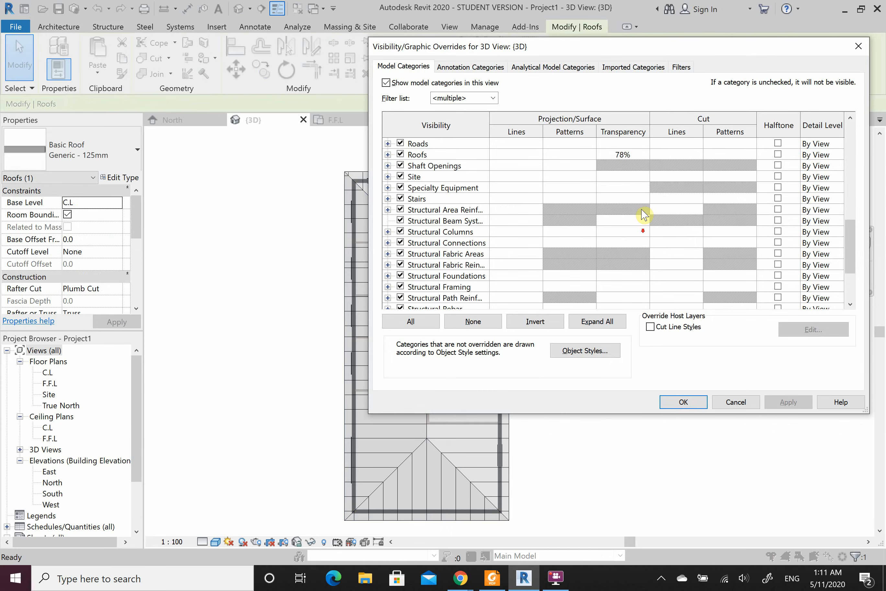
click(630, 156)
click(627, 160)
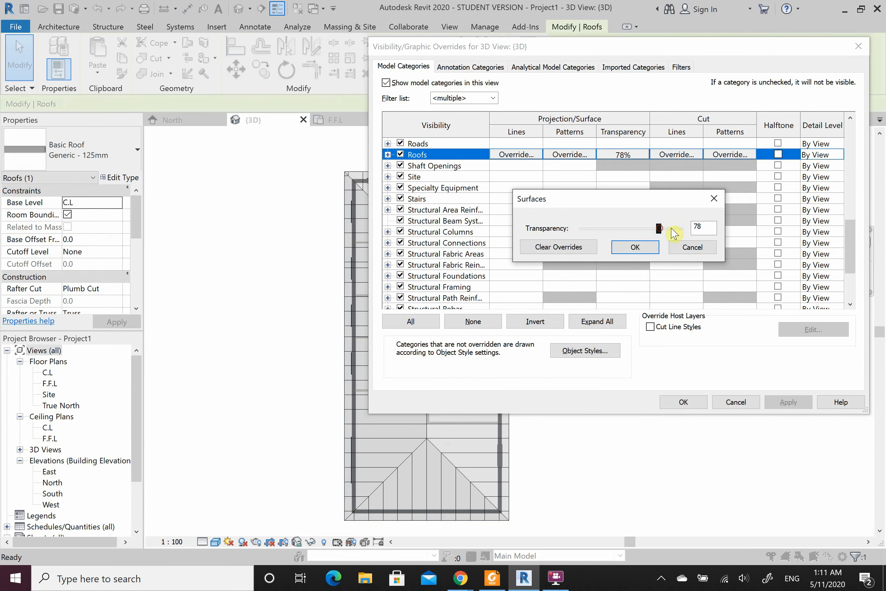
click(654, 248)
click(786, 402)
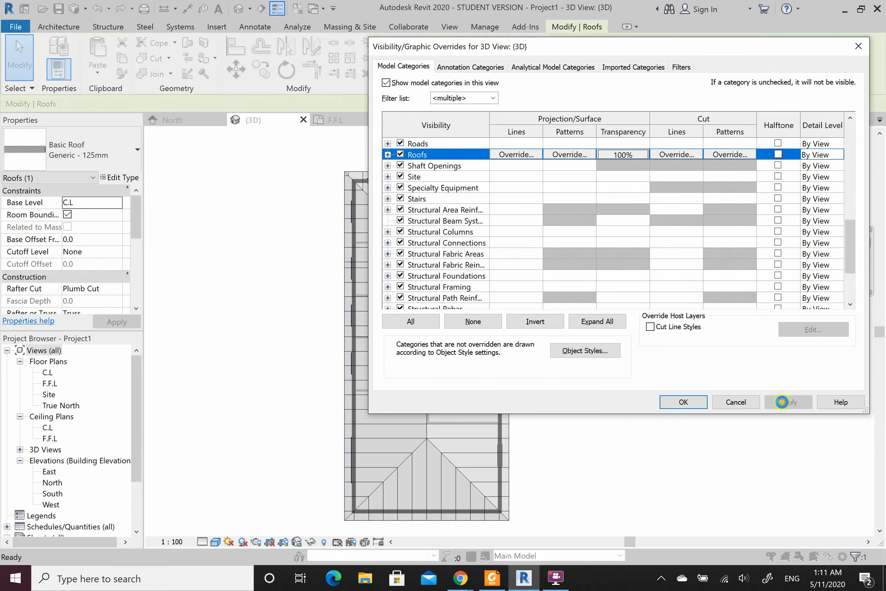
click(687, 404)
click(626, 355)
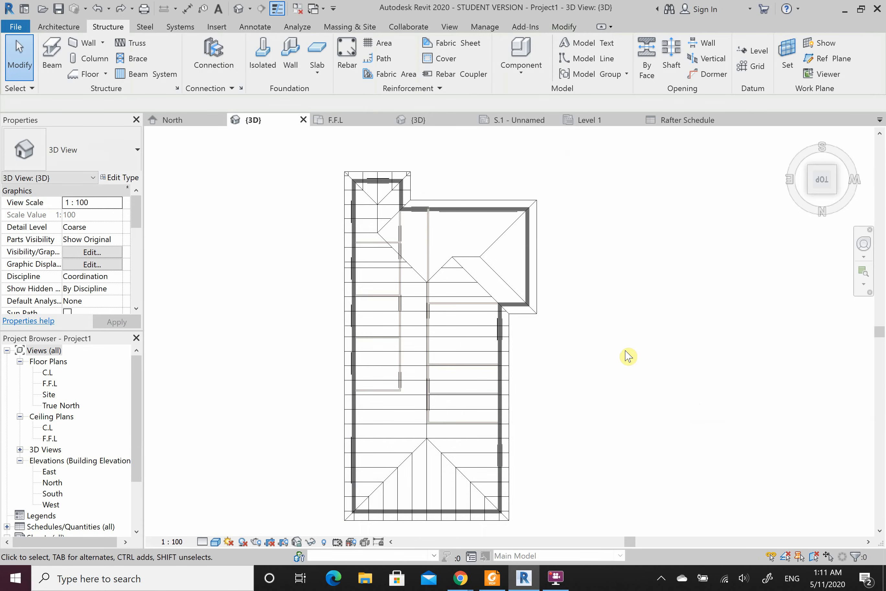
Step: Set the 3D view's detail level to Fine and examine the rafter framing from the back corner of the house
scroll(619, 298, down, 2)
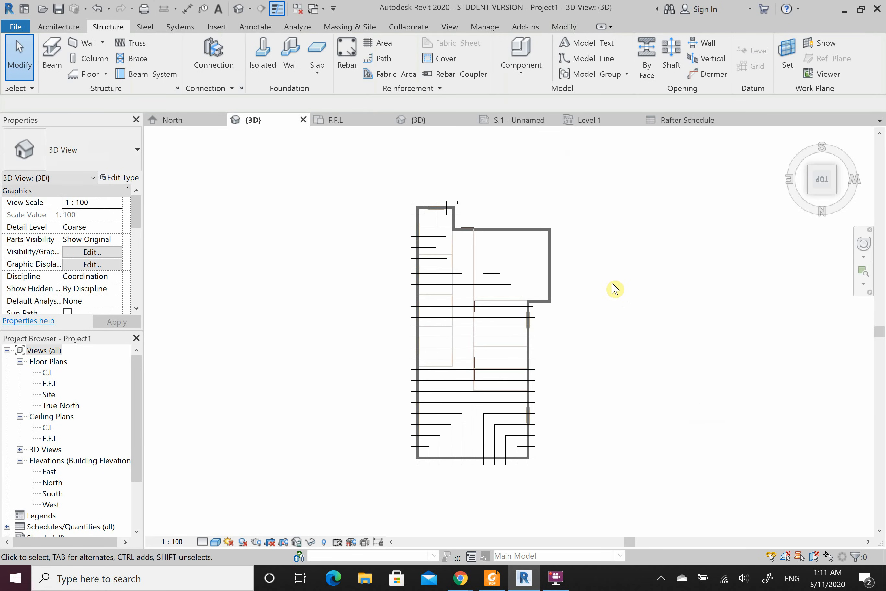
scroll(615, 289, up, 1)
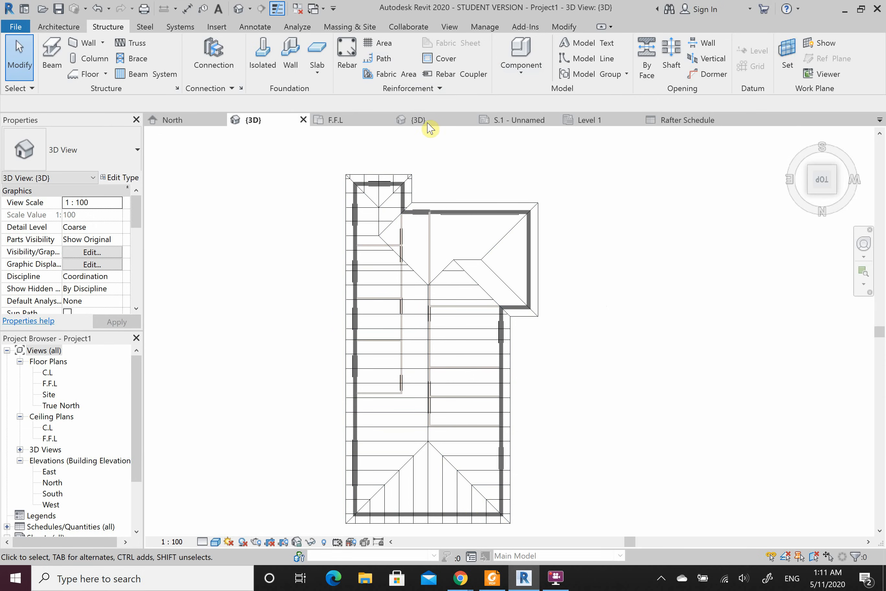
click(864, 244)
drag(648, 318, 701, 279)
click(202, 542)
click(219, 531)
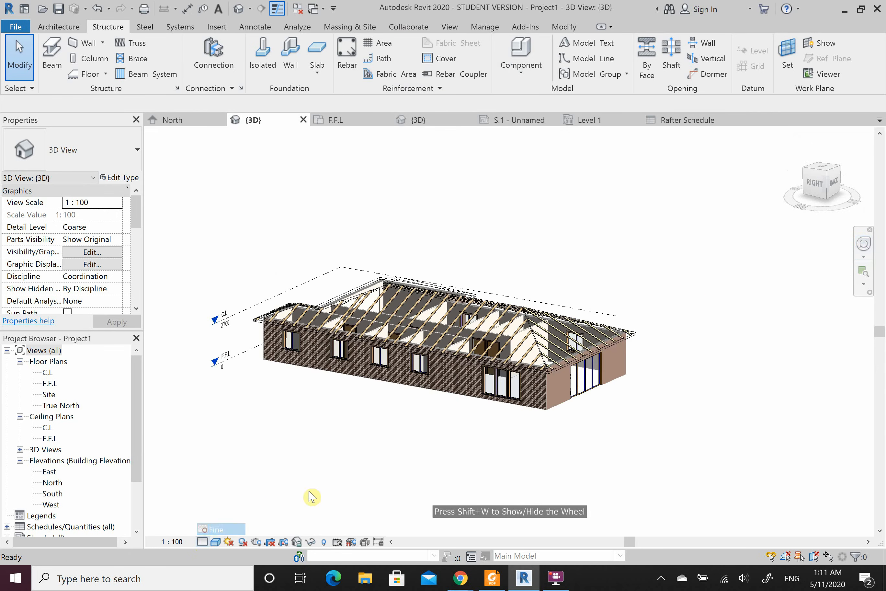
scroll(547, 276, up, 2)
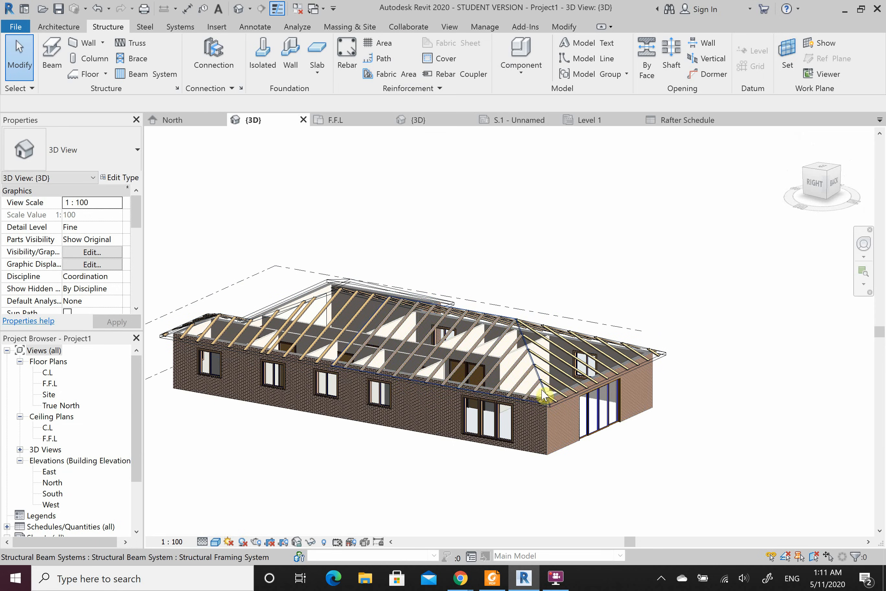
scroll(752, 315, down, 2)
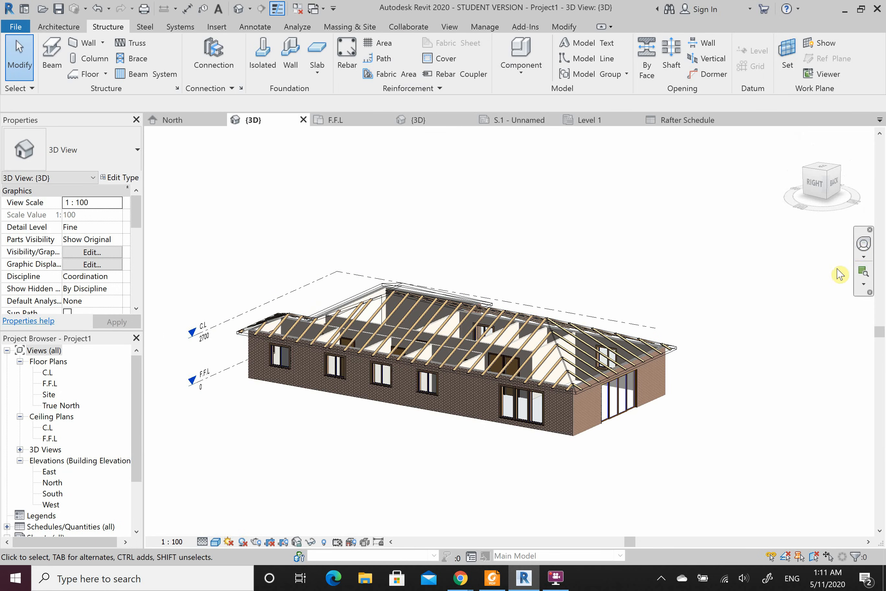
click(864, 244)
drag(770, 307, 665, 324)
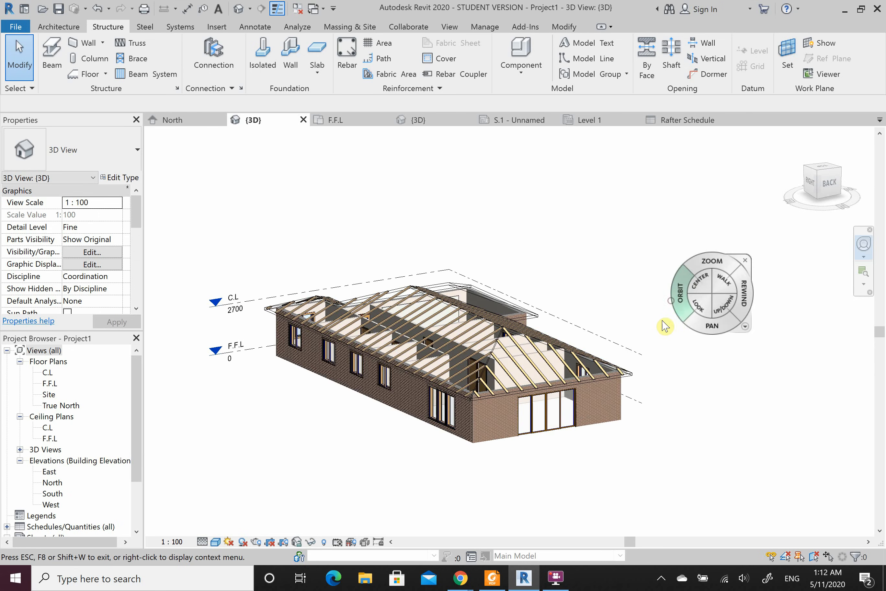
click(714, 285)
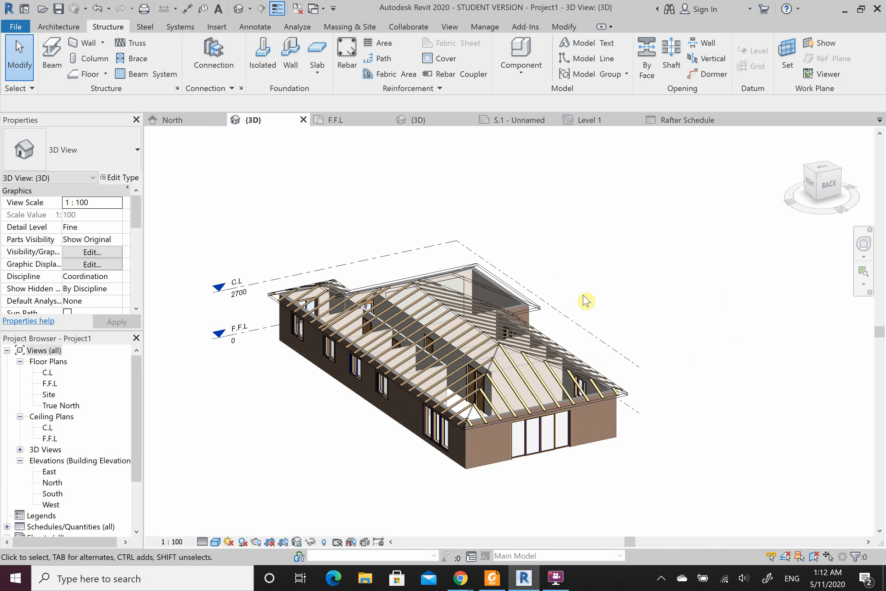
click(555, 578)
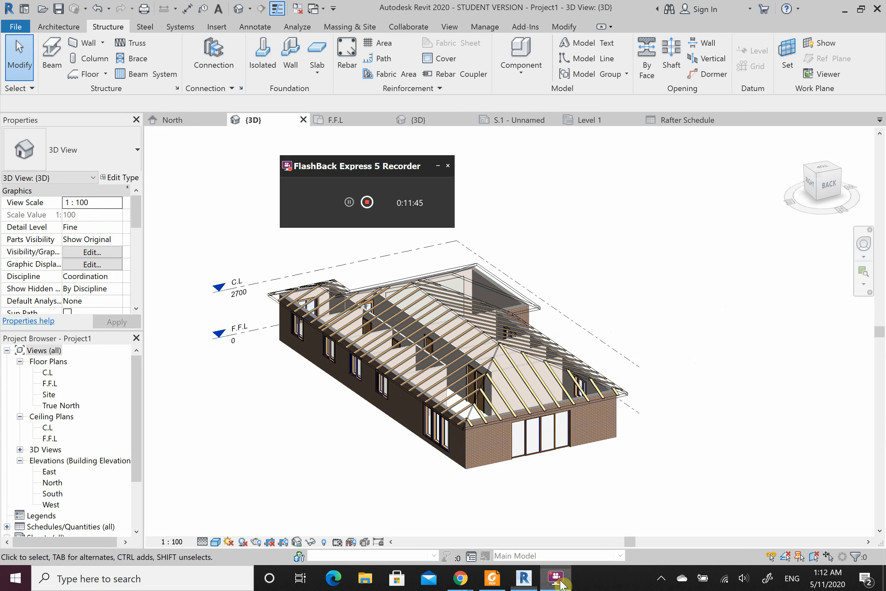